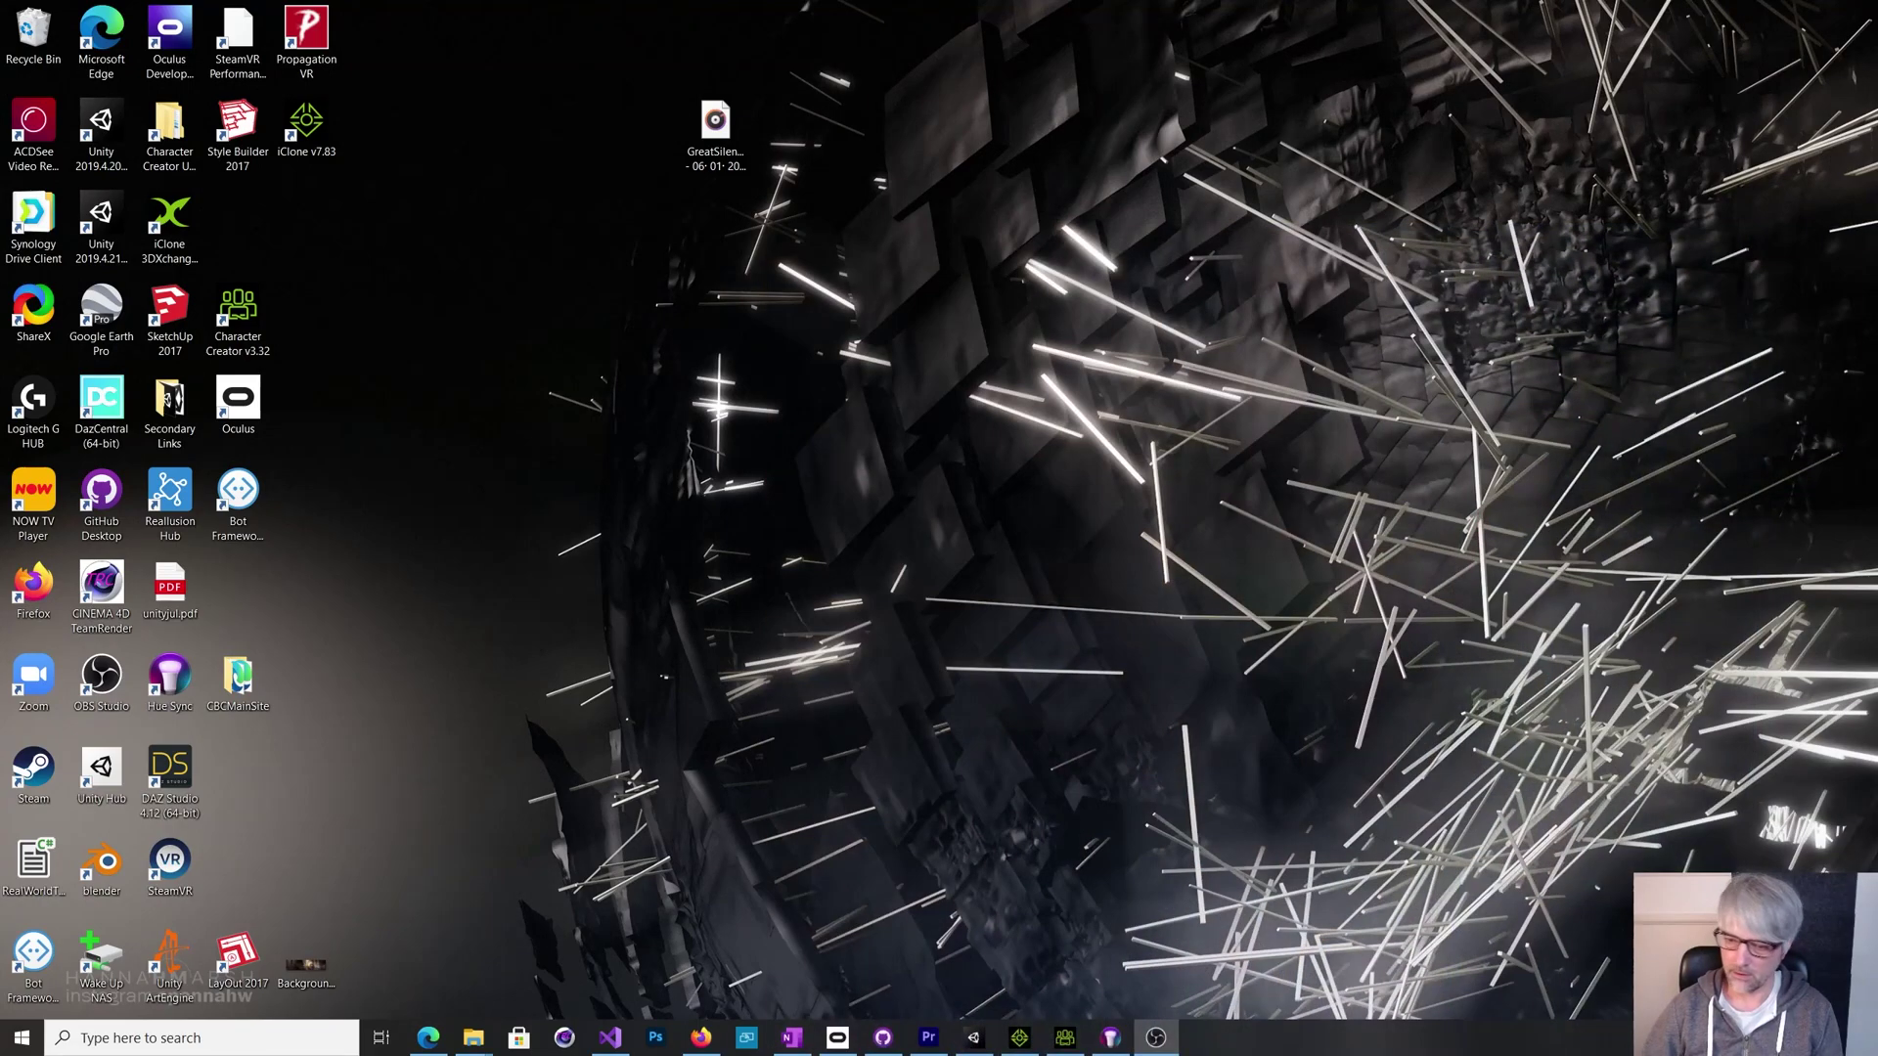
Step: Switch to iClone, play Caleb's motion through, and return the timeline to the first frame
{"action": "left_click", "coordinate": [1019, 1038]}
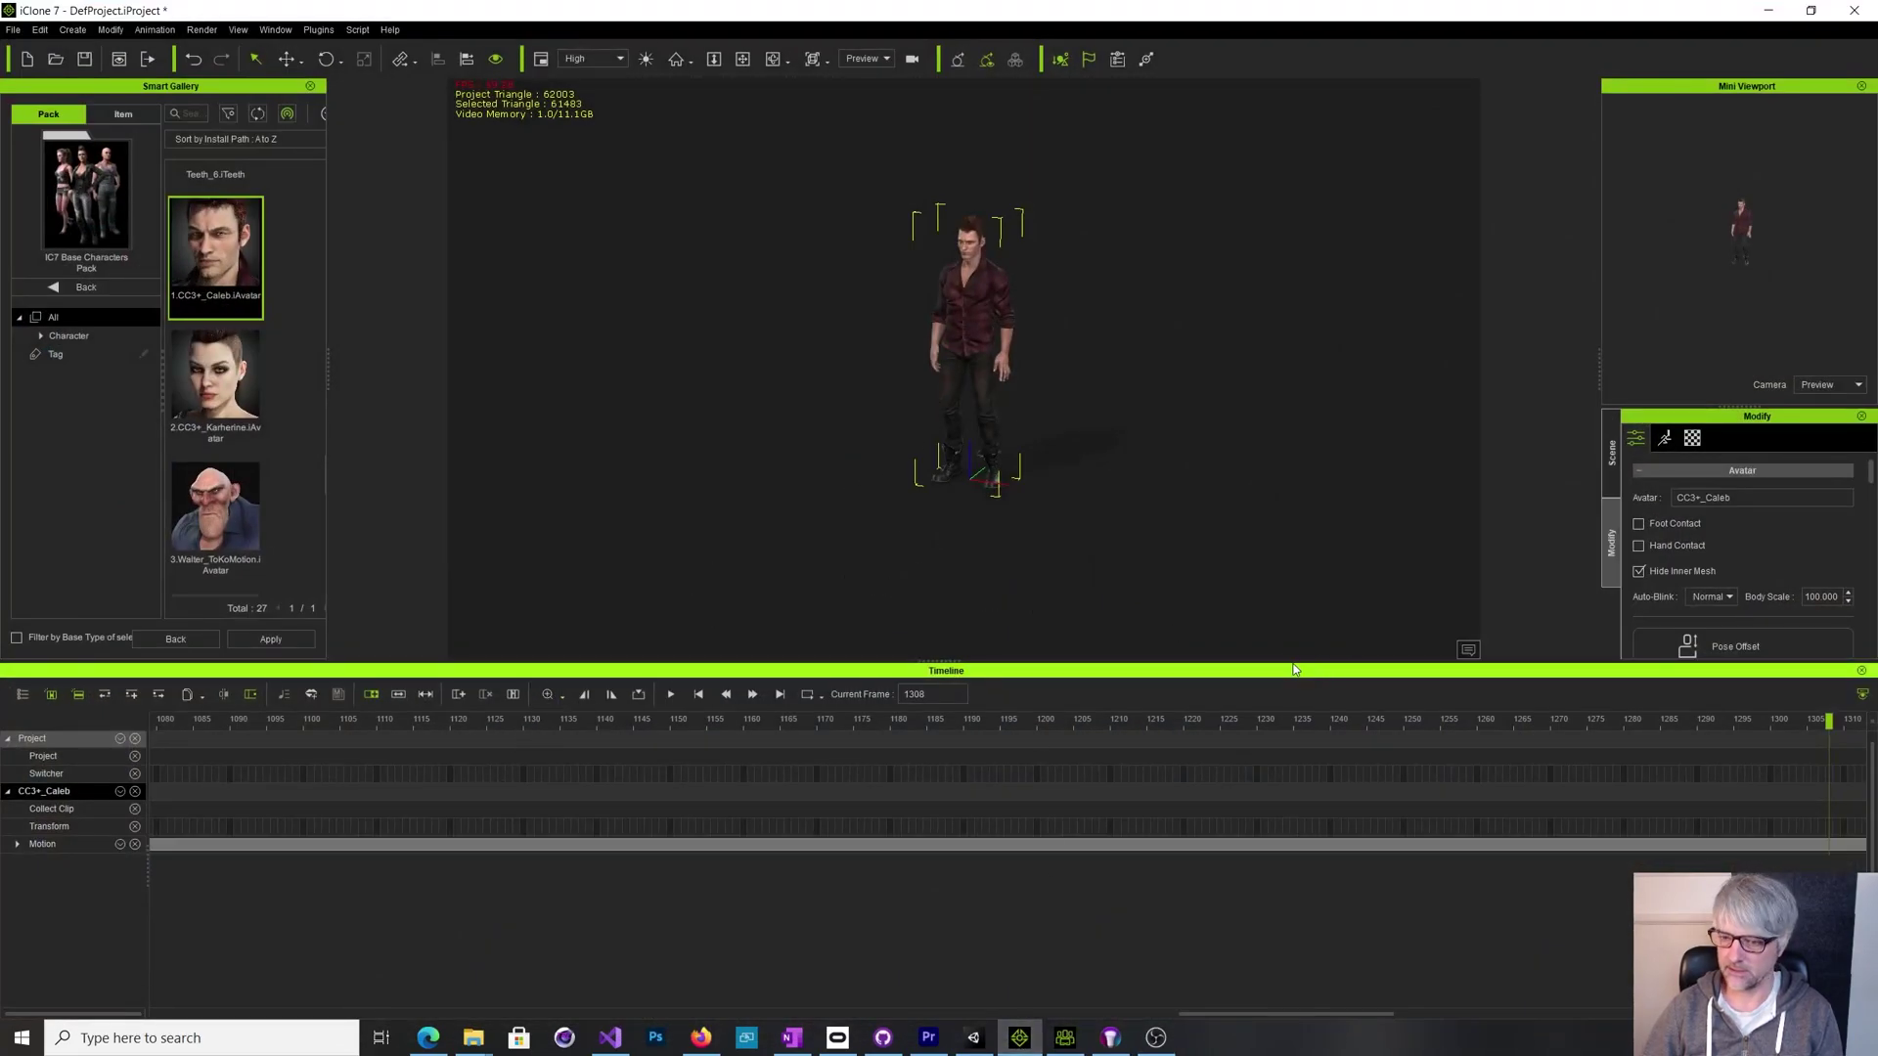
{"action": "left_click", "coordinate": [674, 695]}
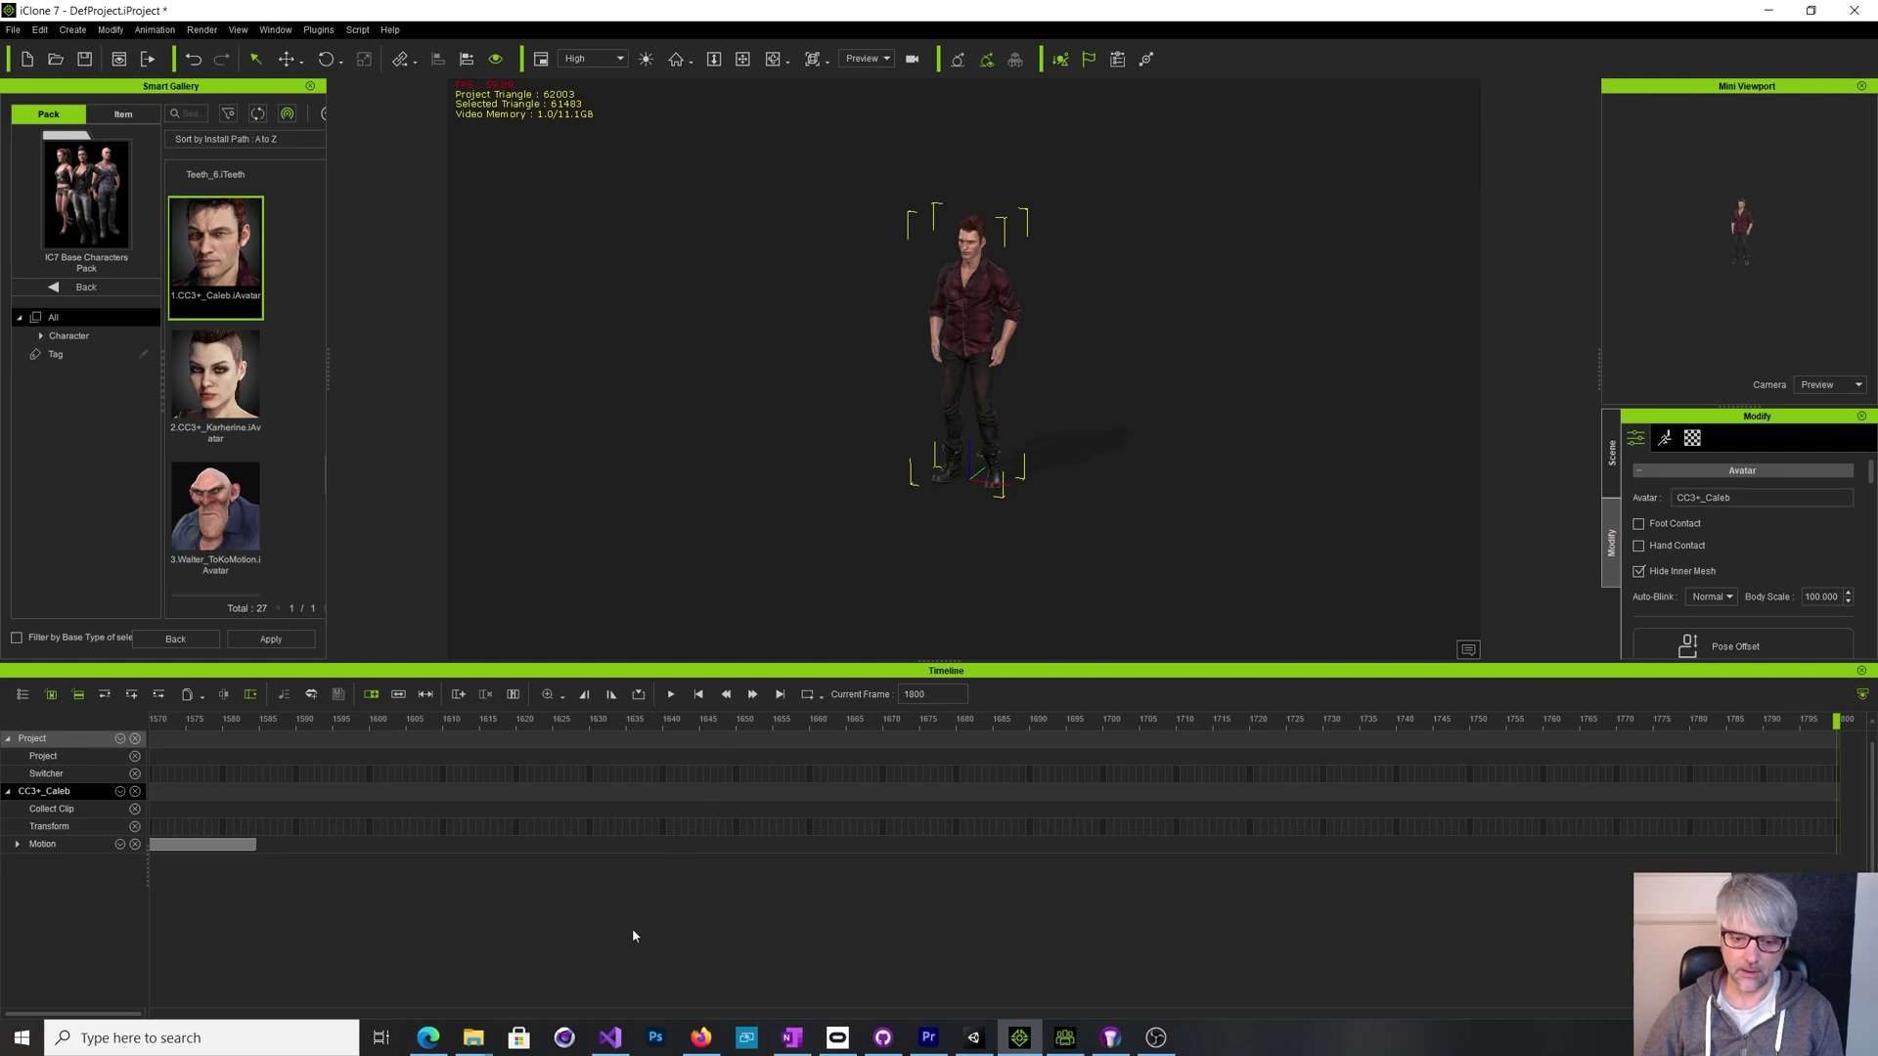
{"action": "key", "text": "Home"}
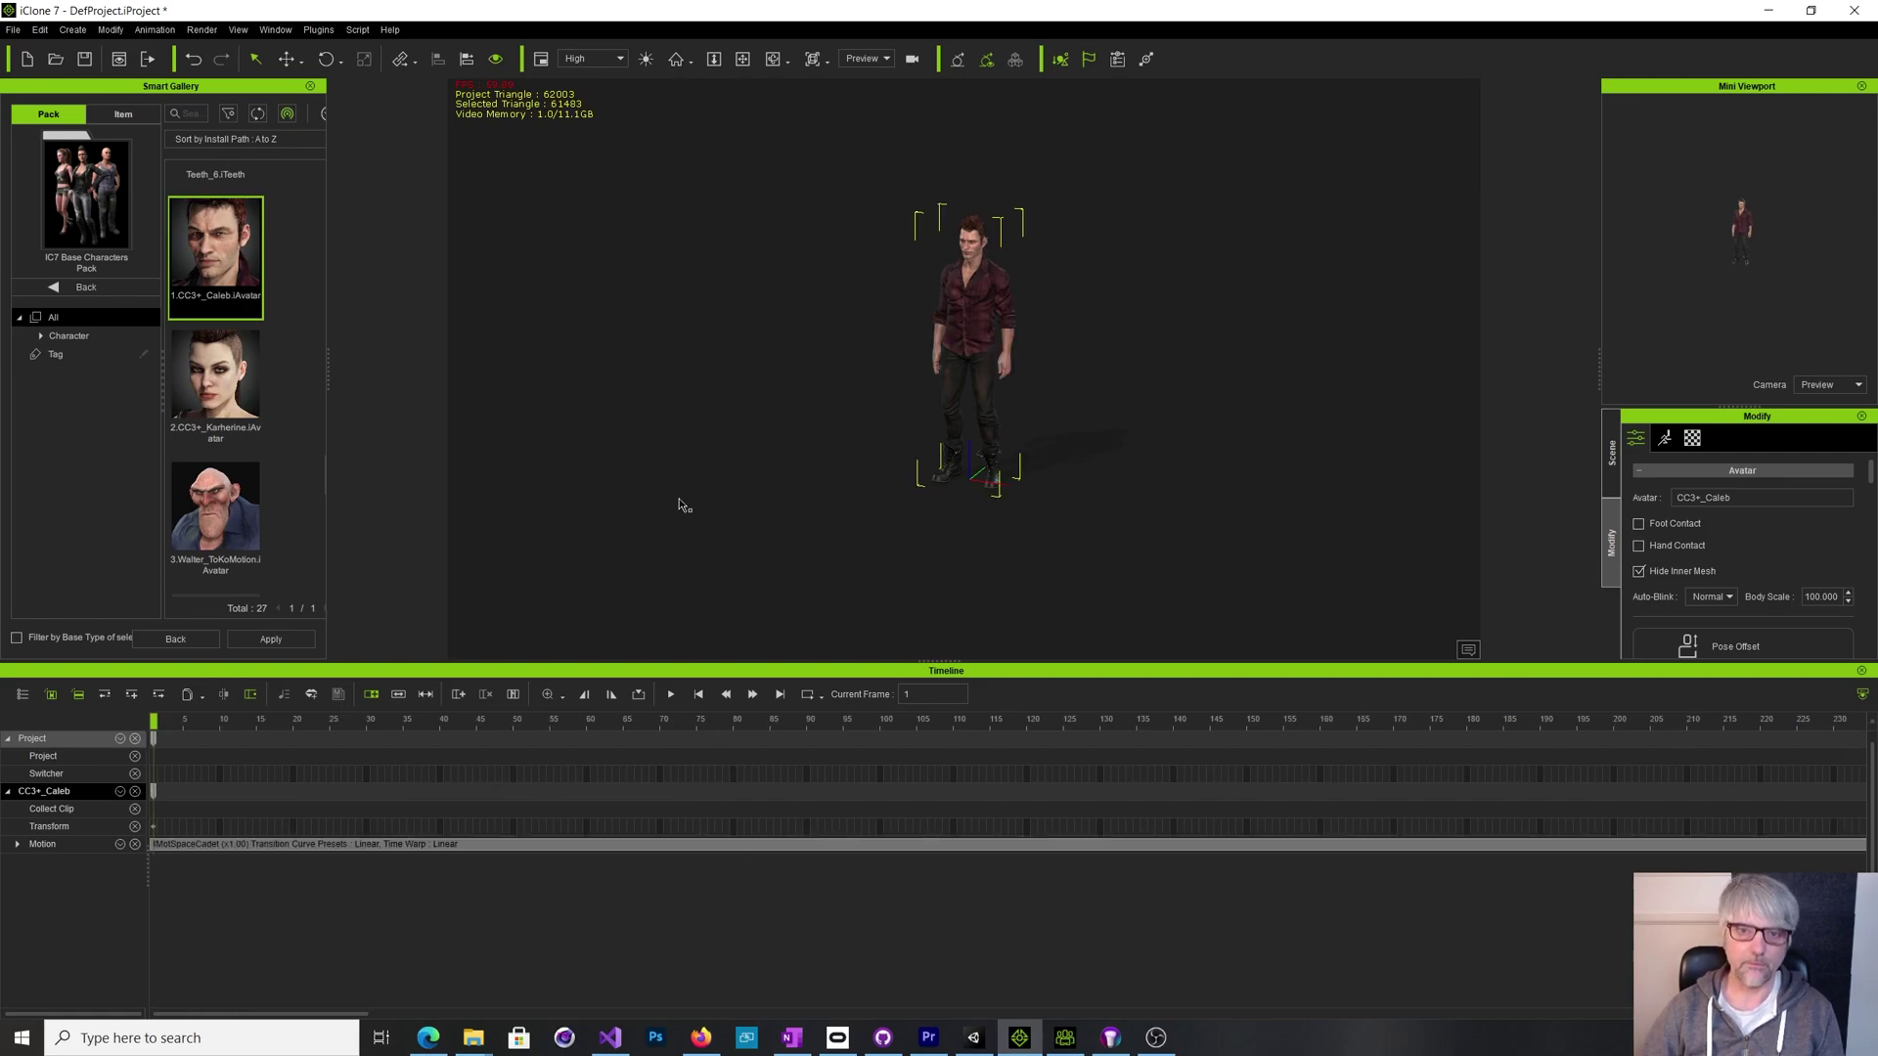
{"action": "left_click", "coordinate": [12, 31]}
{"action": "left_click", "coordinate": [537, 308]}
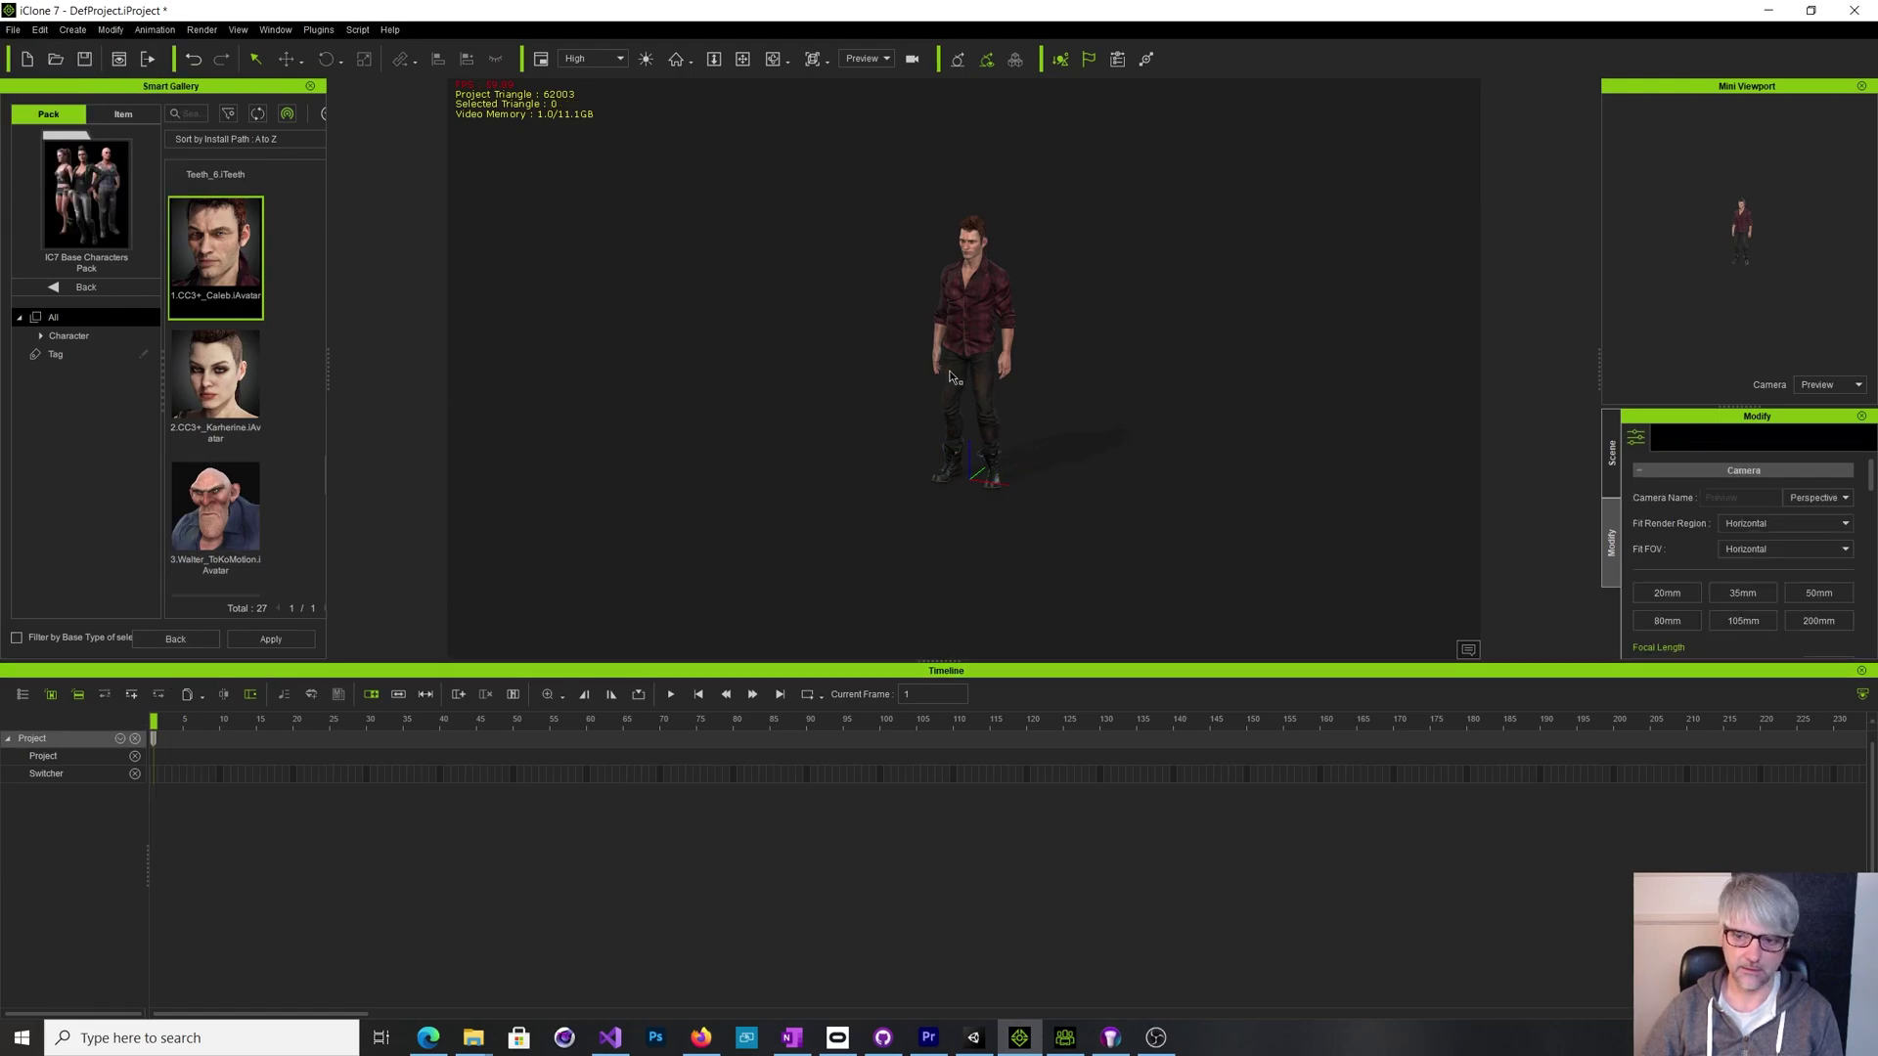
{"action": "key", "text": "ctrl+z"}
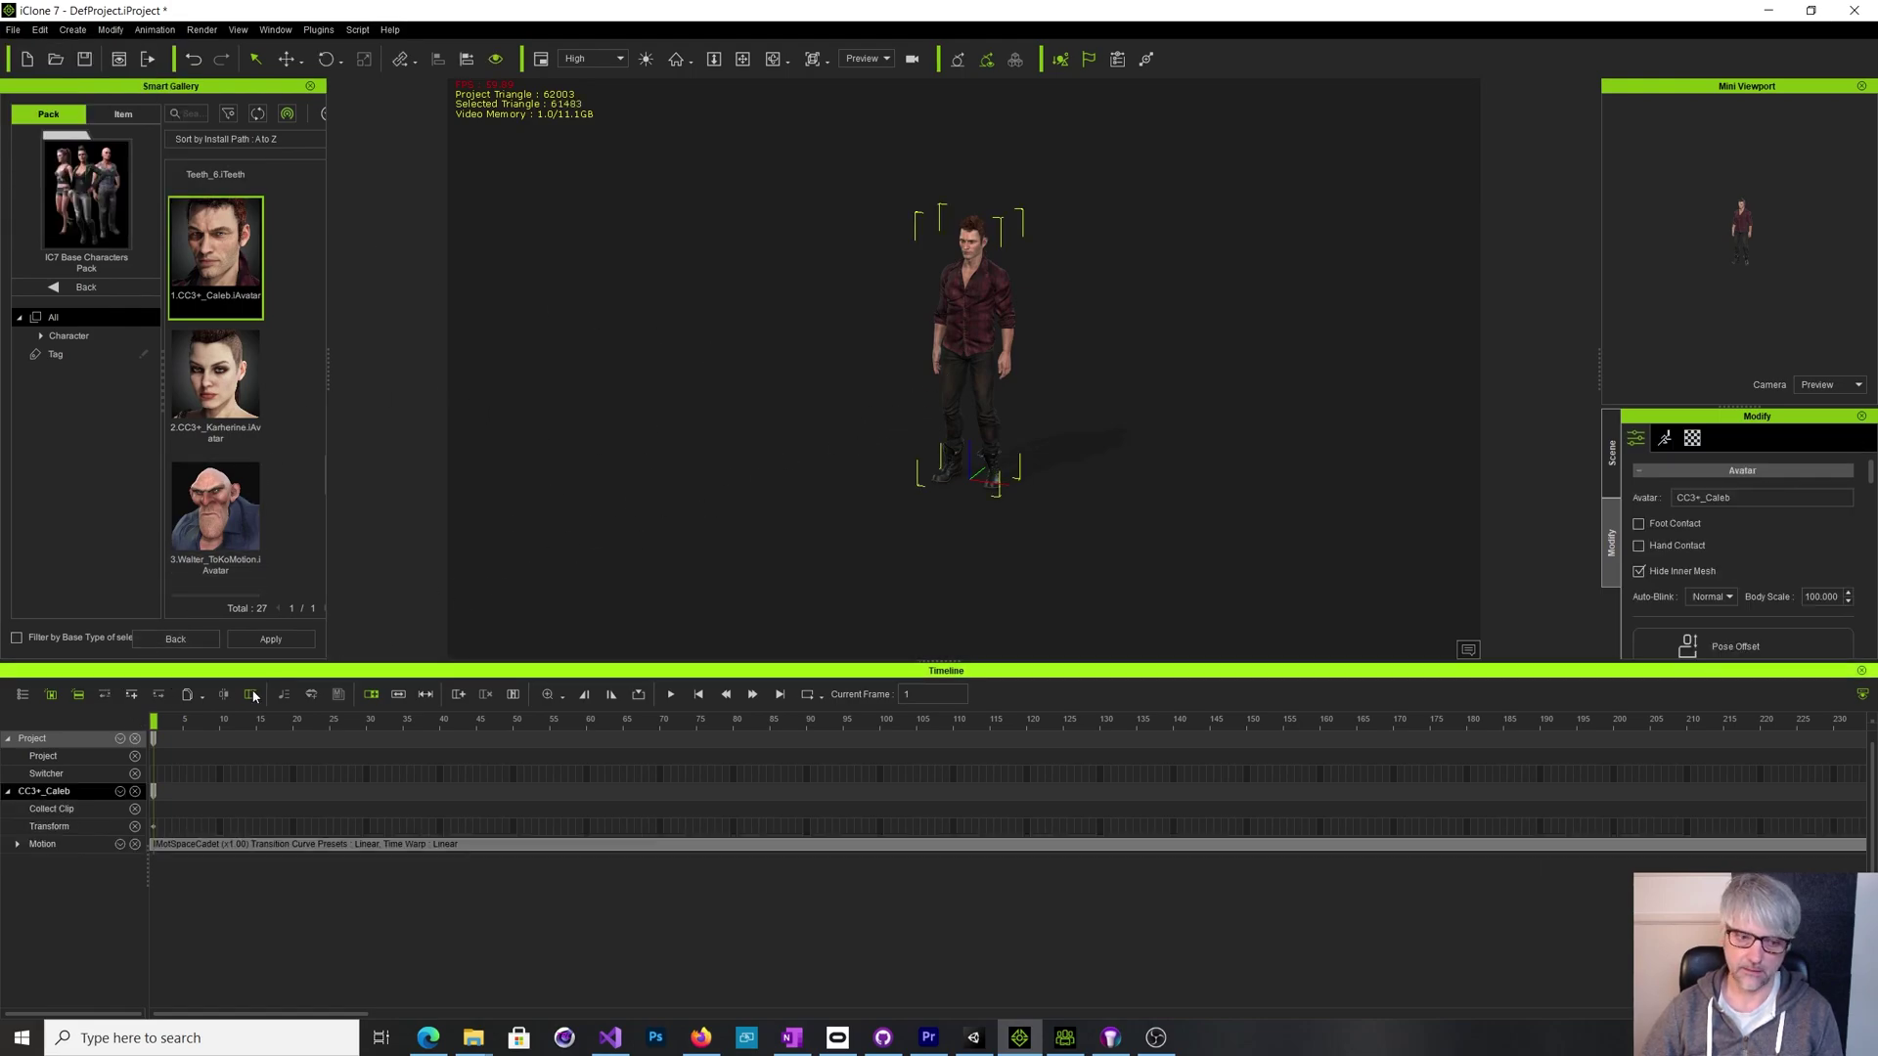
Step: Expand Caleb's motion track and view the Save Clip file dialog for its motion clip without saving
{"action": "left_click", "coordinate": [18, 844]}
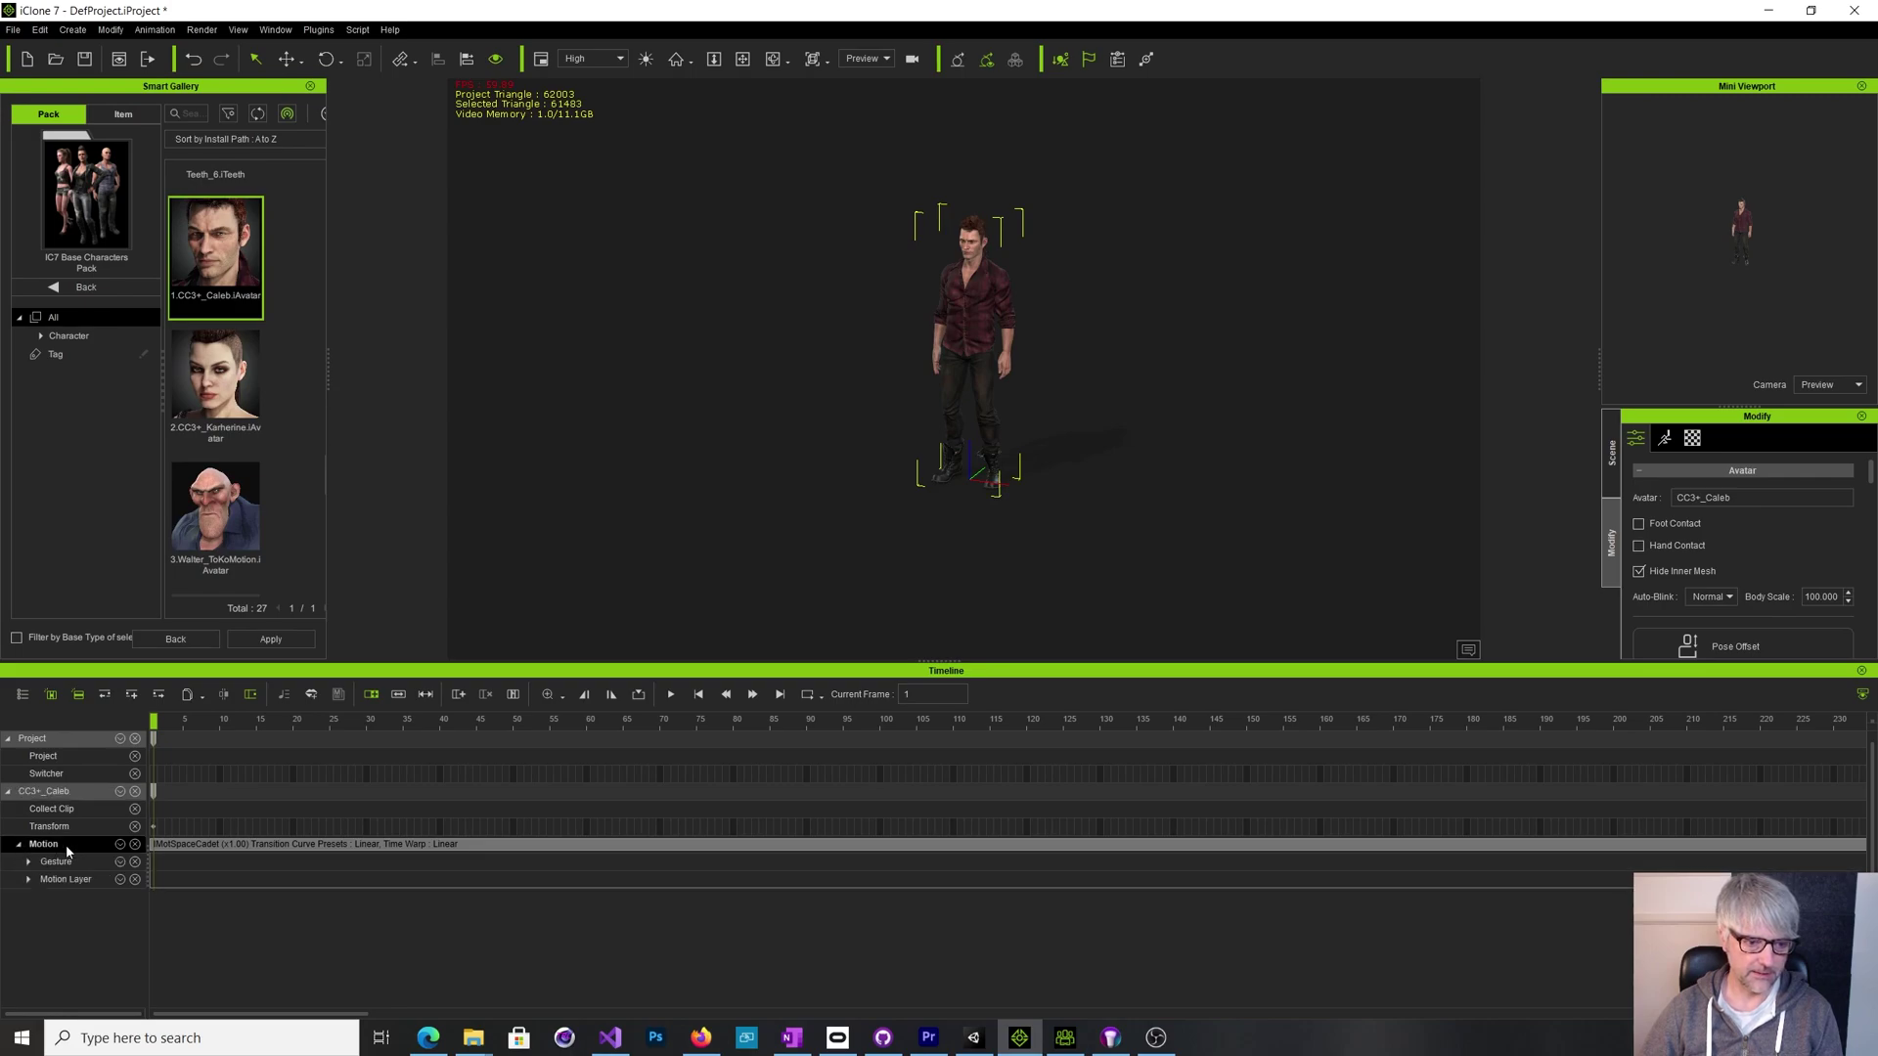
{"action": "left_click", "coordinate": [69, 883]}
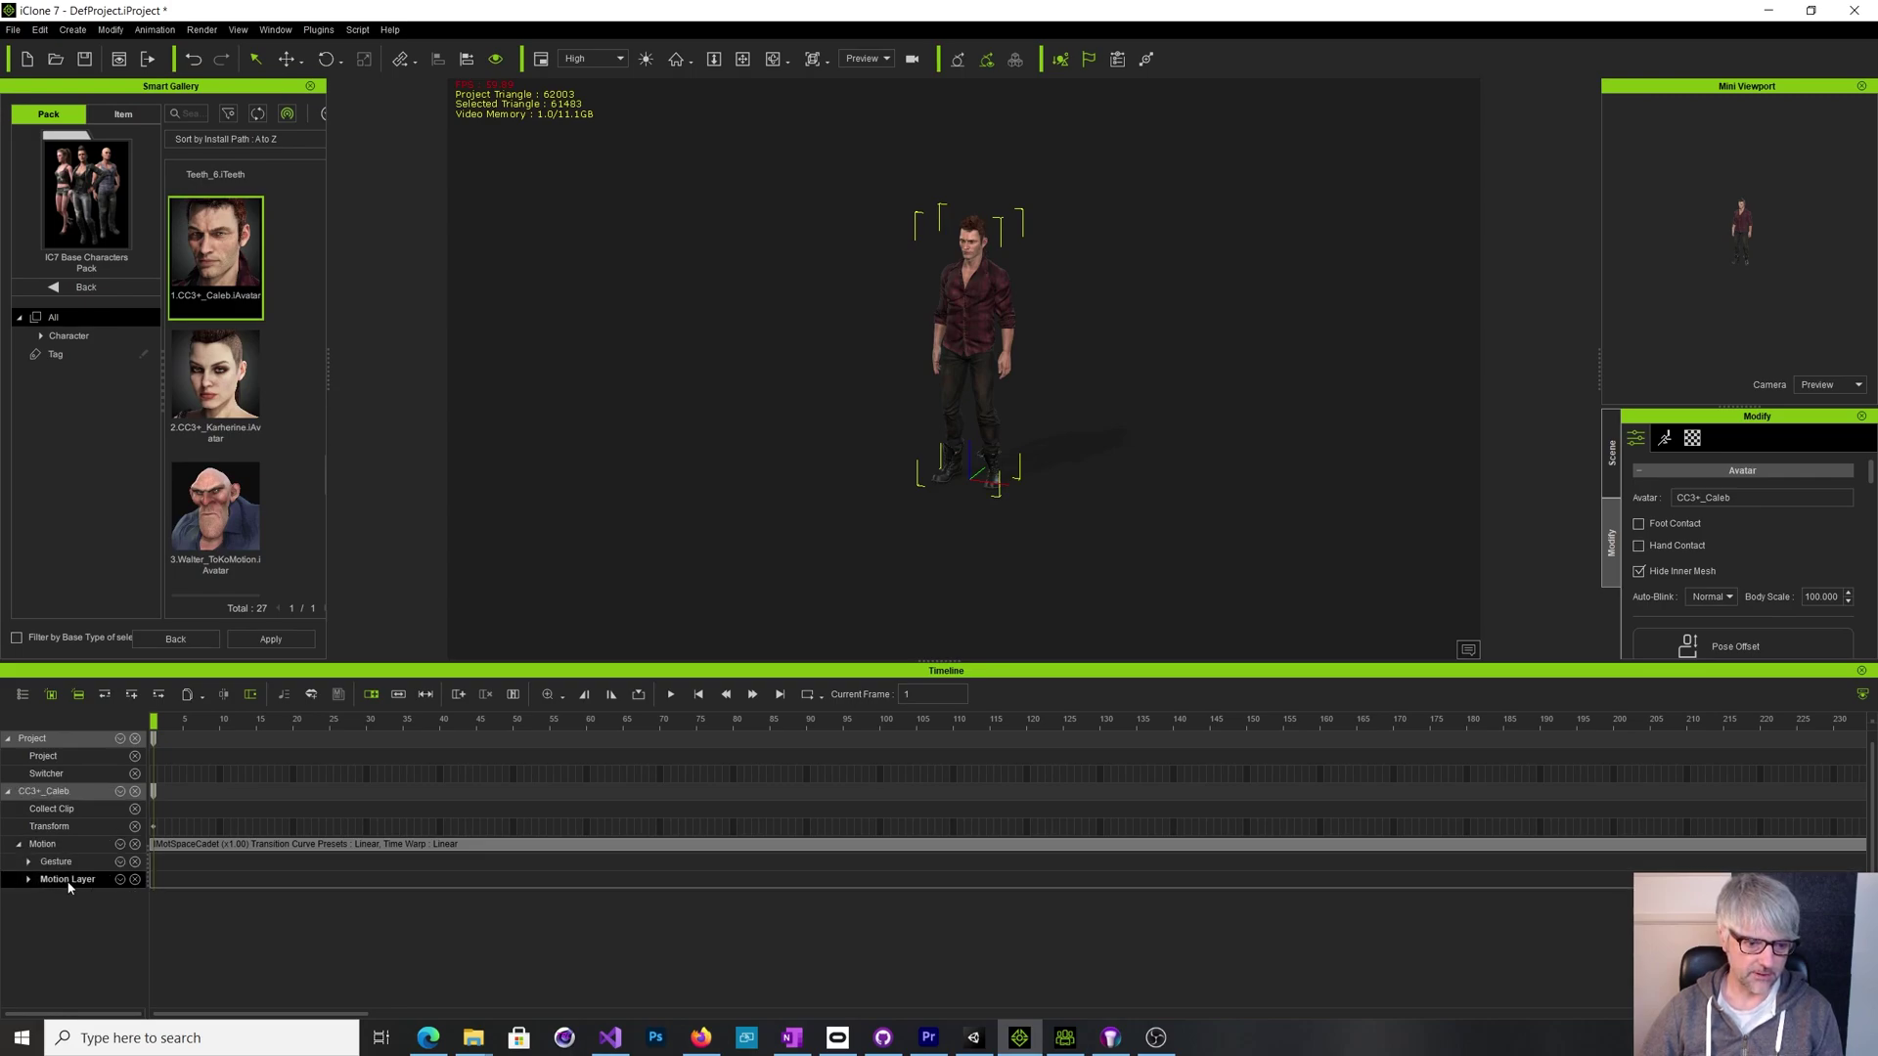
{"action": "right_click", "coordinate": [204, 849]}
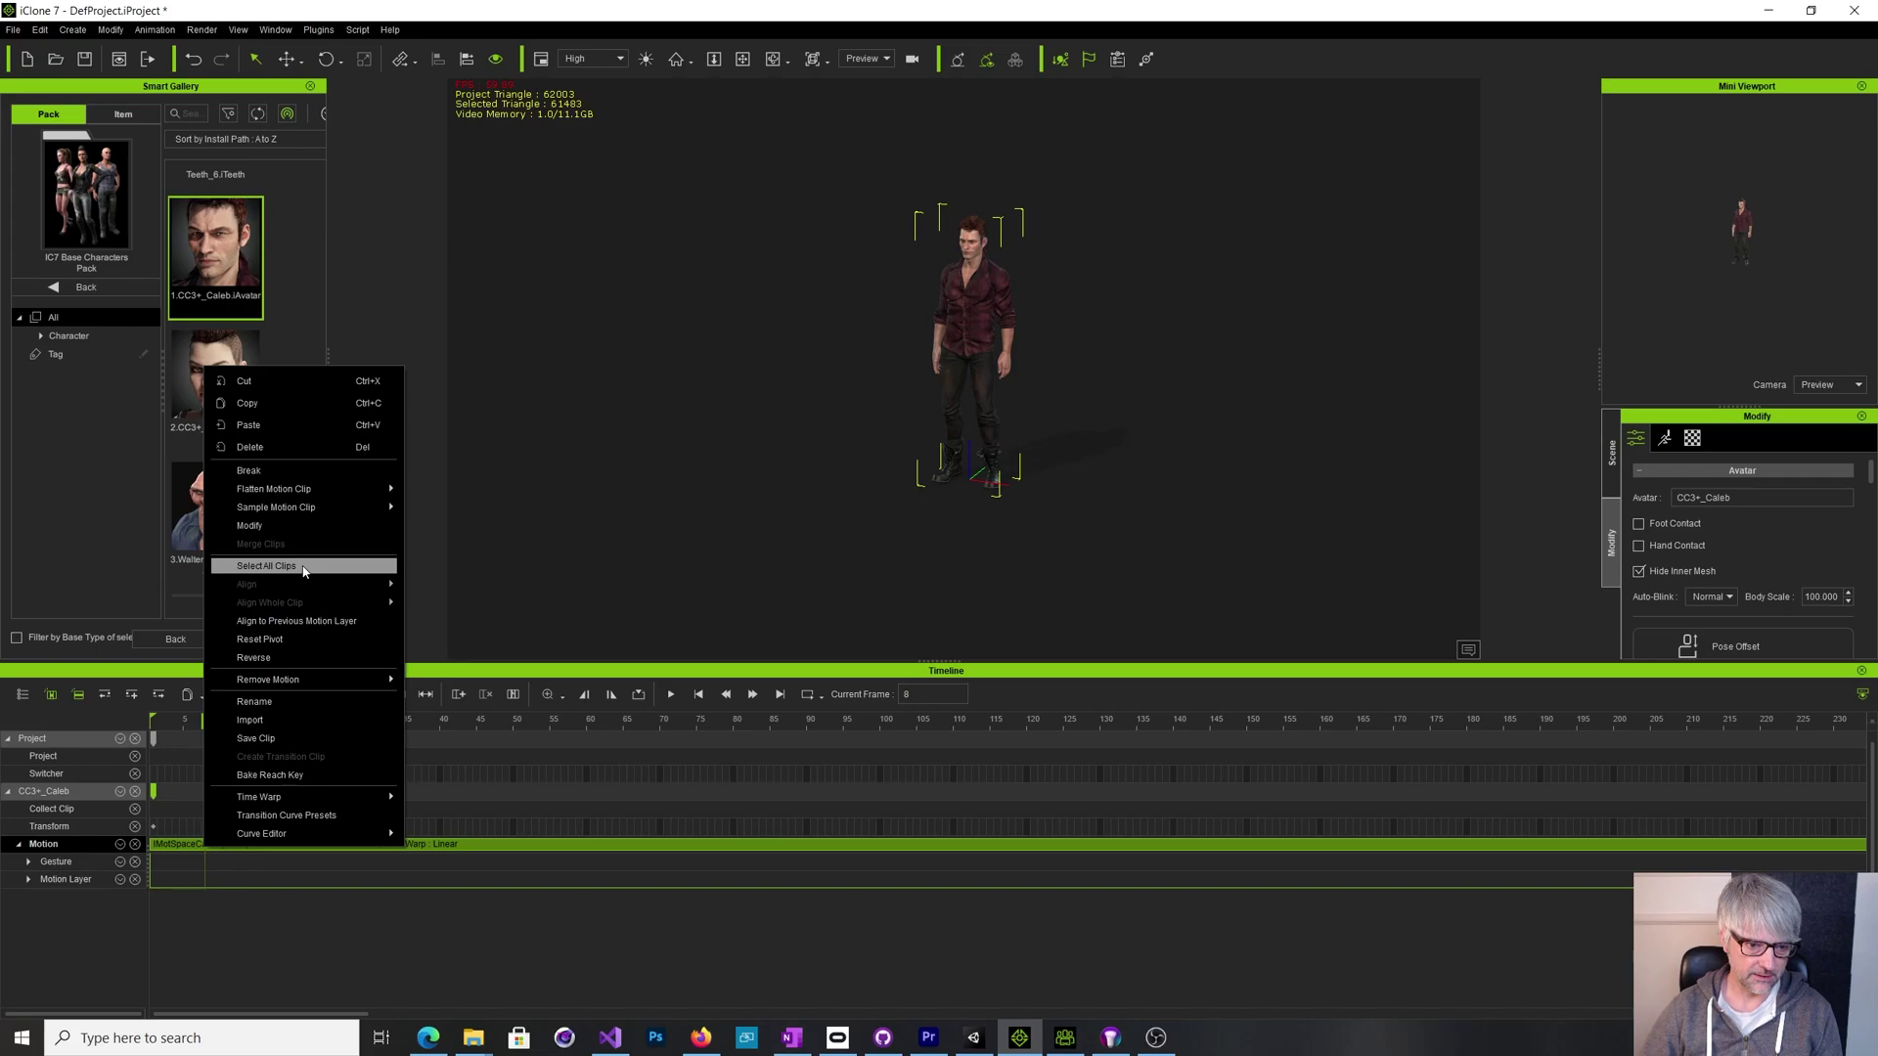
{"action": "left_click", "coordinate": [262, 741]}
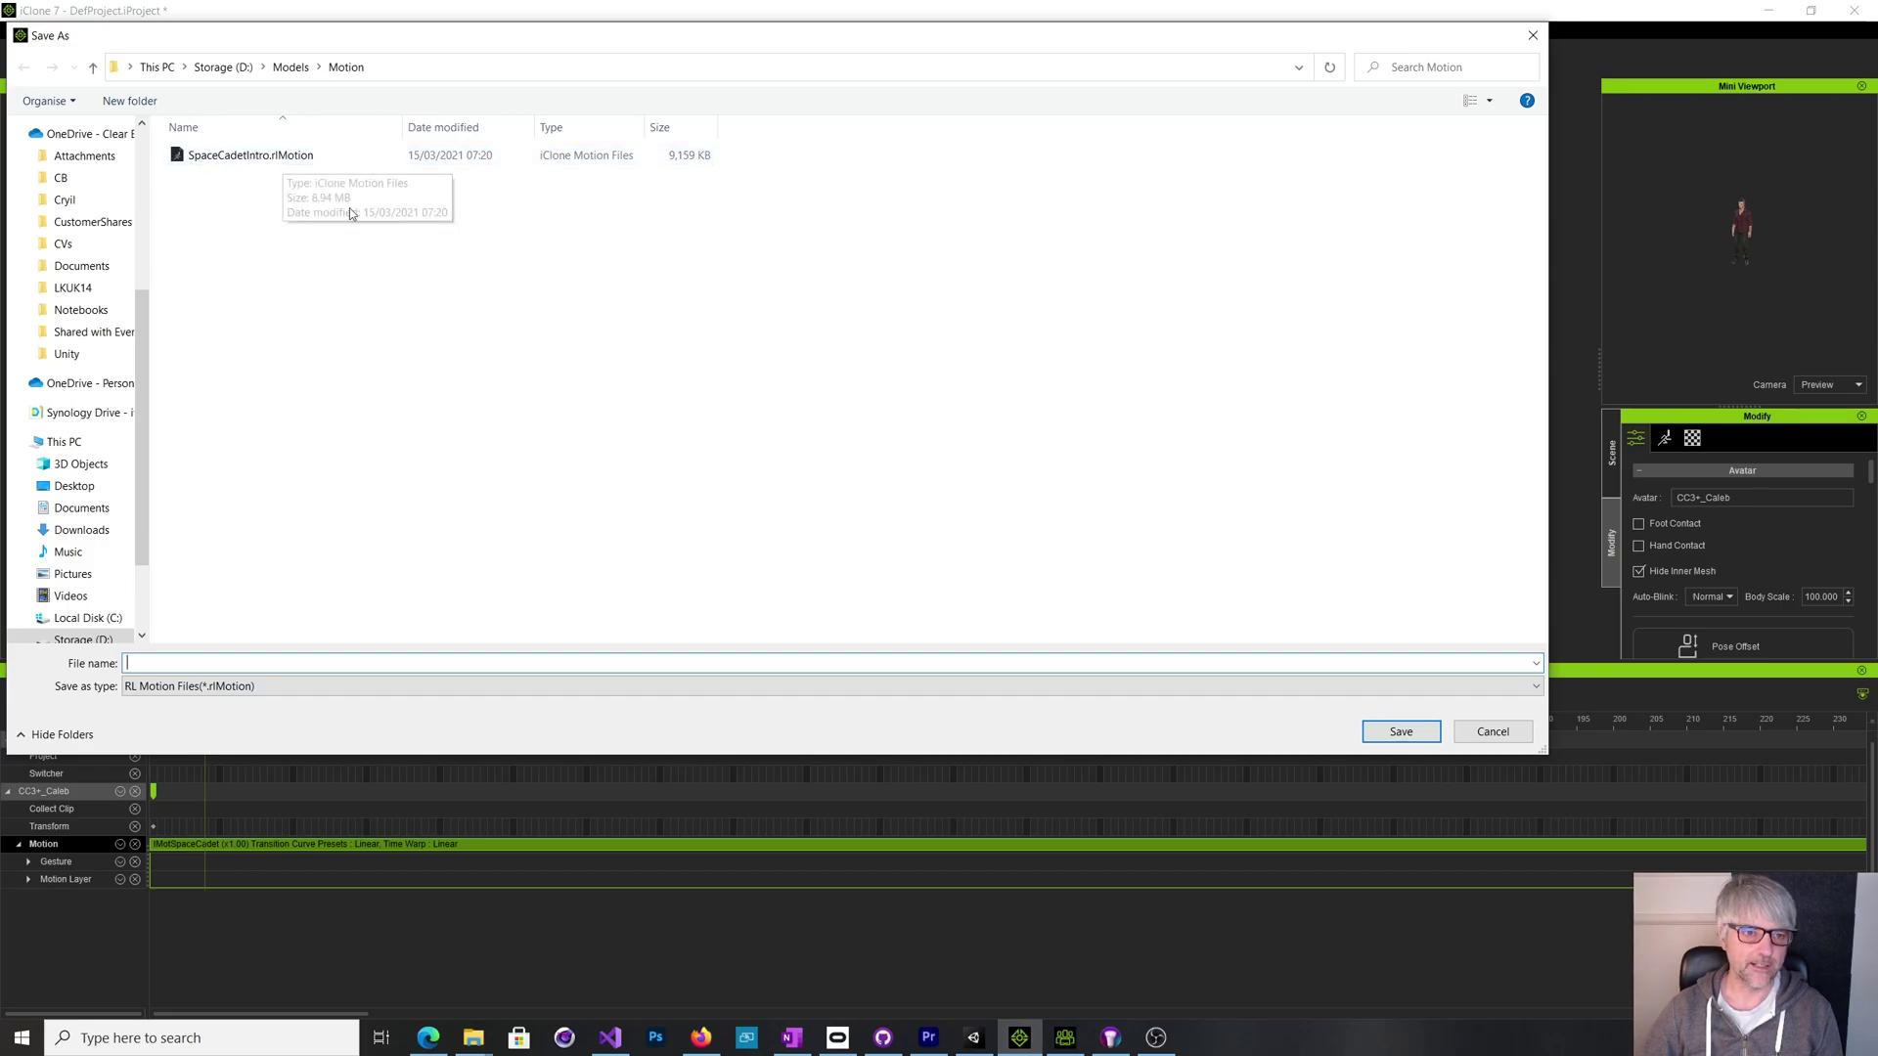
{"action": "left_click", "coordinate": [1530, 35]}
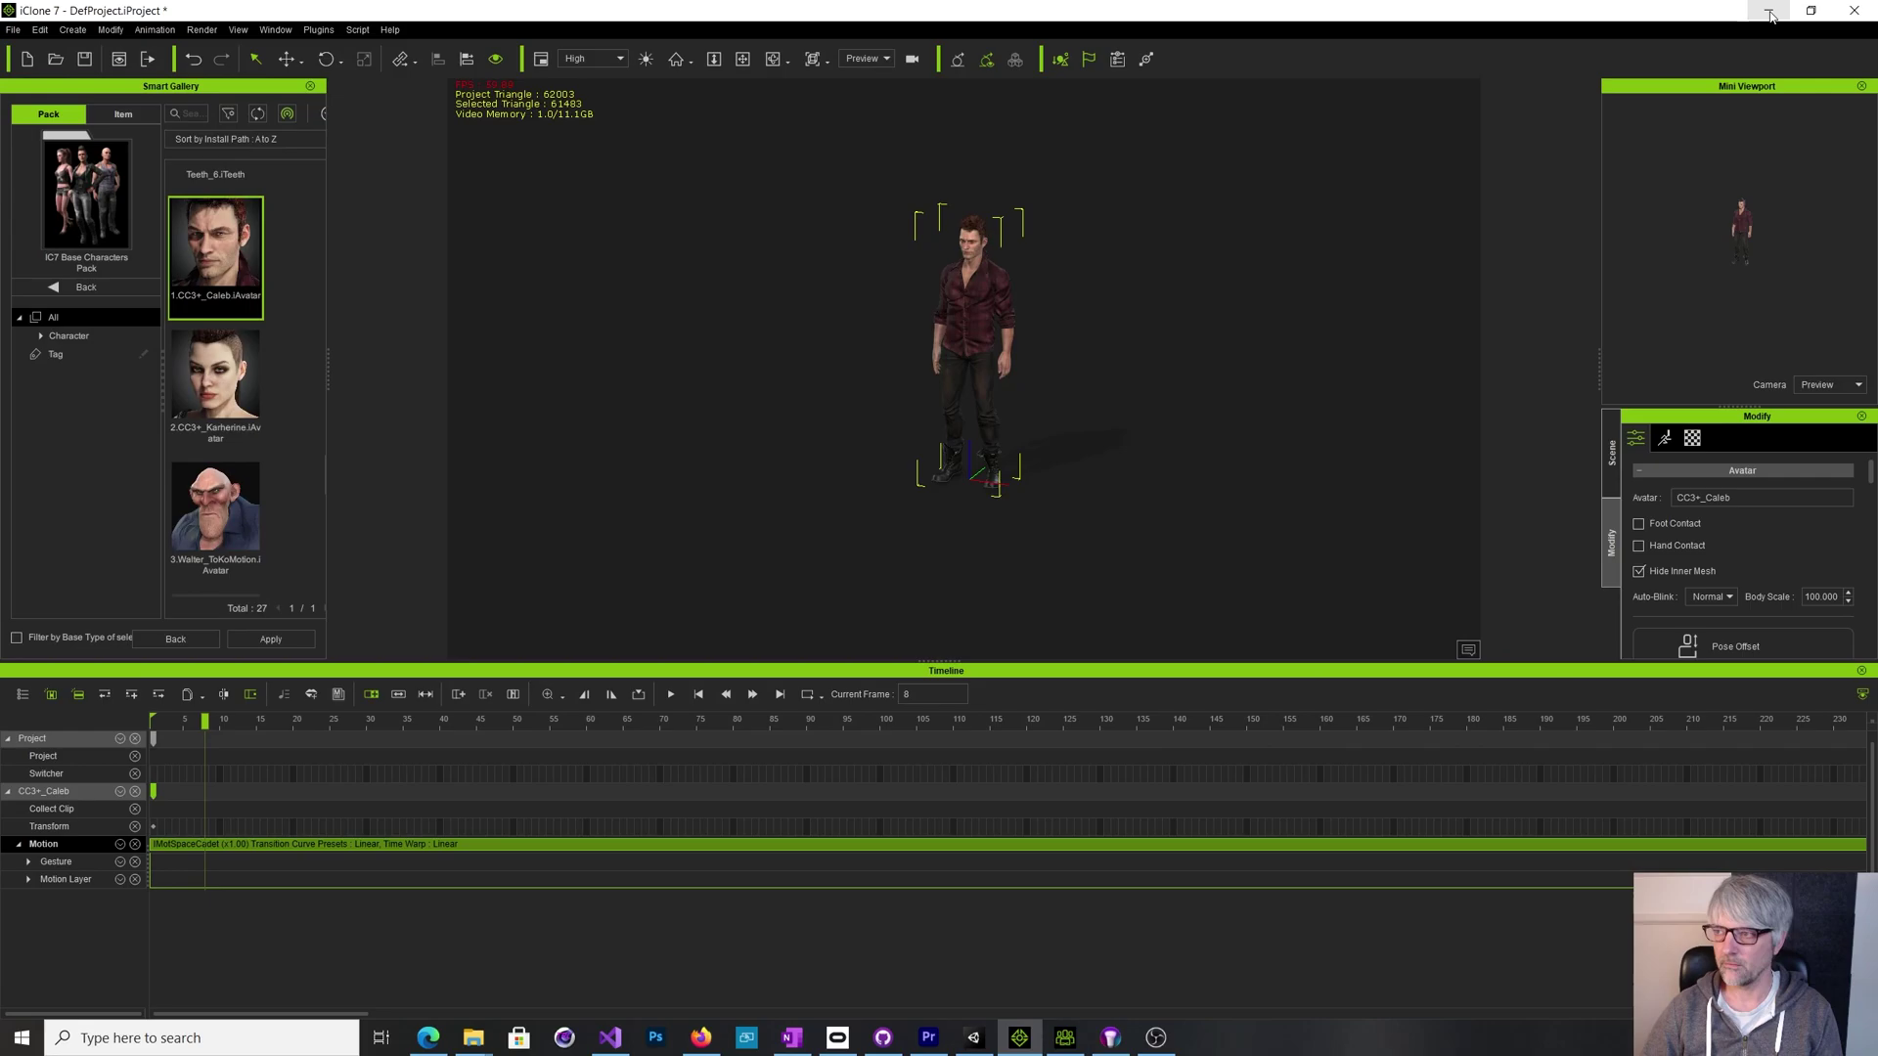
Step: Examine the FBX export options for the animated Caleb avatar in iClone and leave without exporting
{"action": "left_click", "coordinate": [1768, 11]}
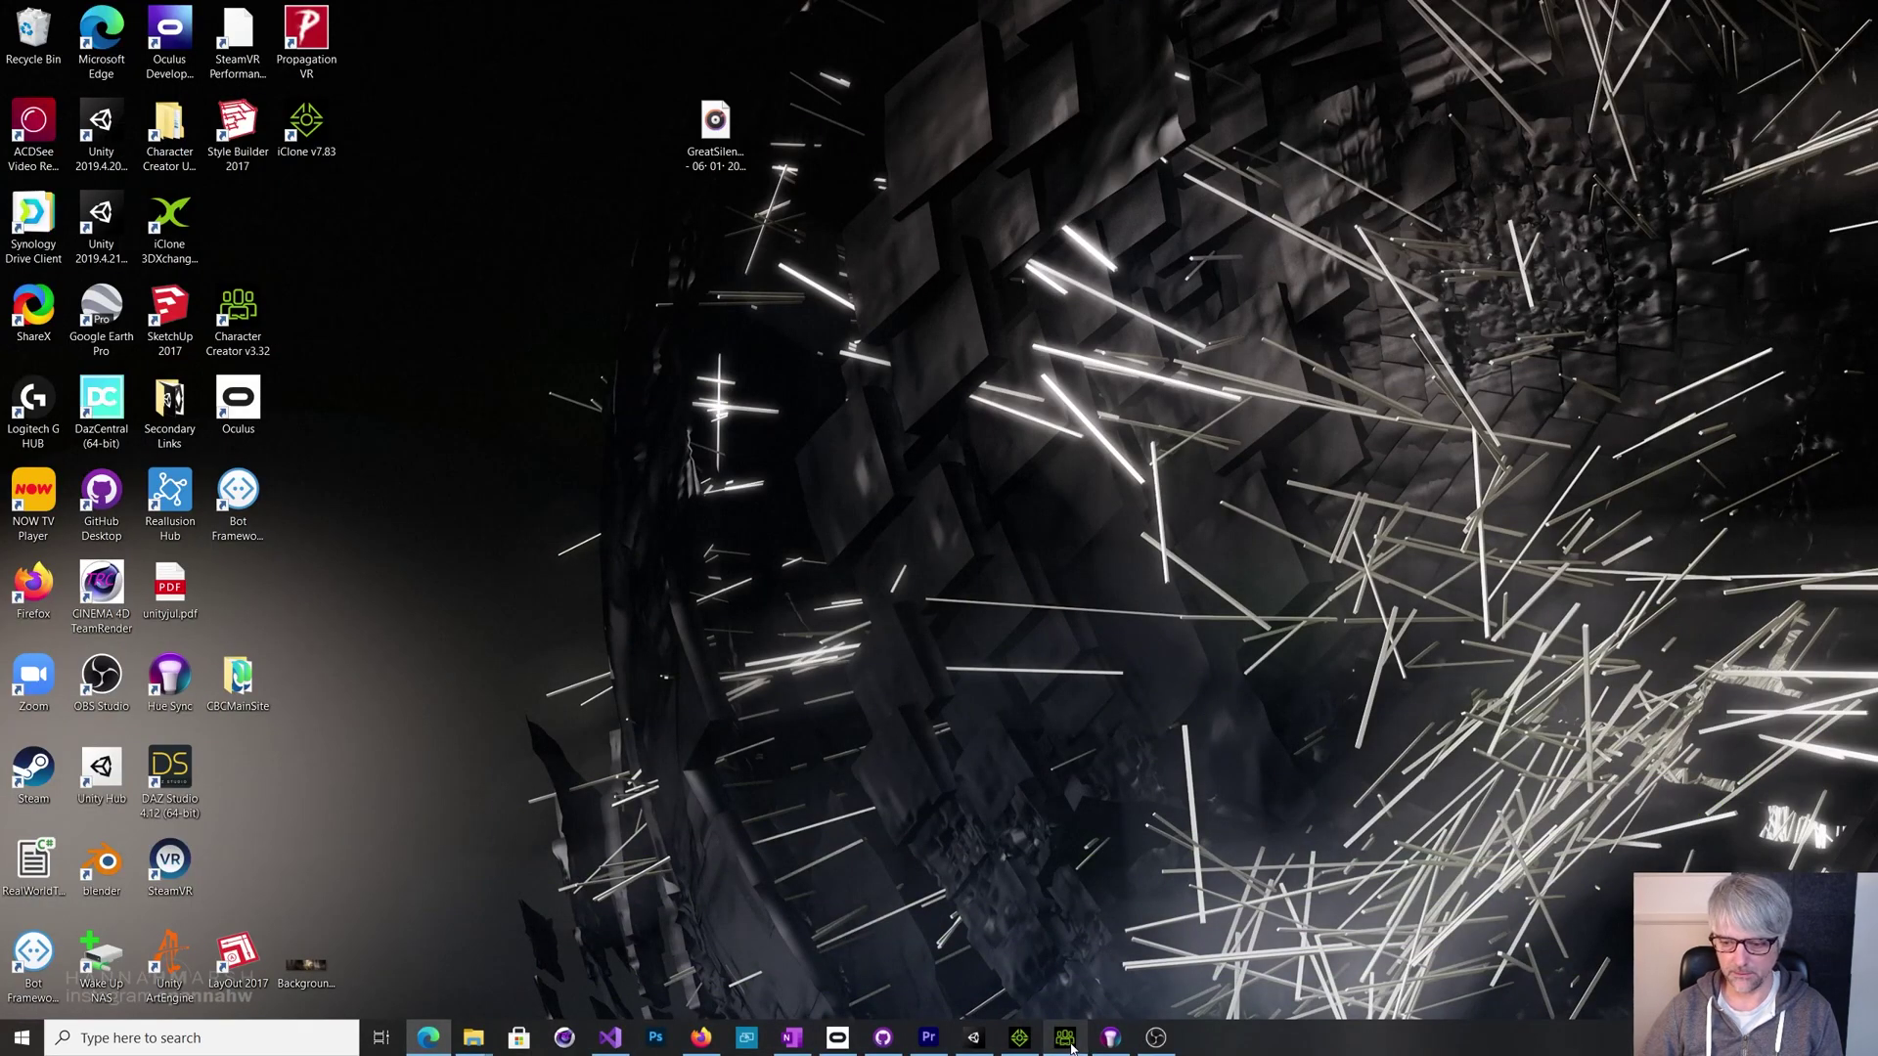
{"action": "left_click", "coordinate": [1020, 1037]}
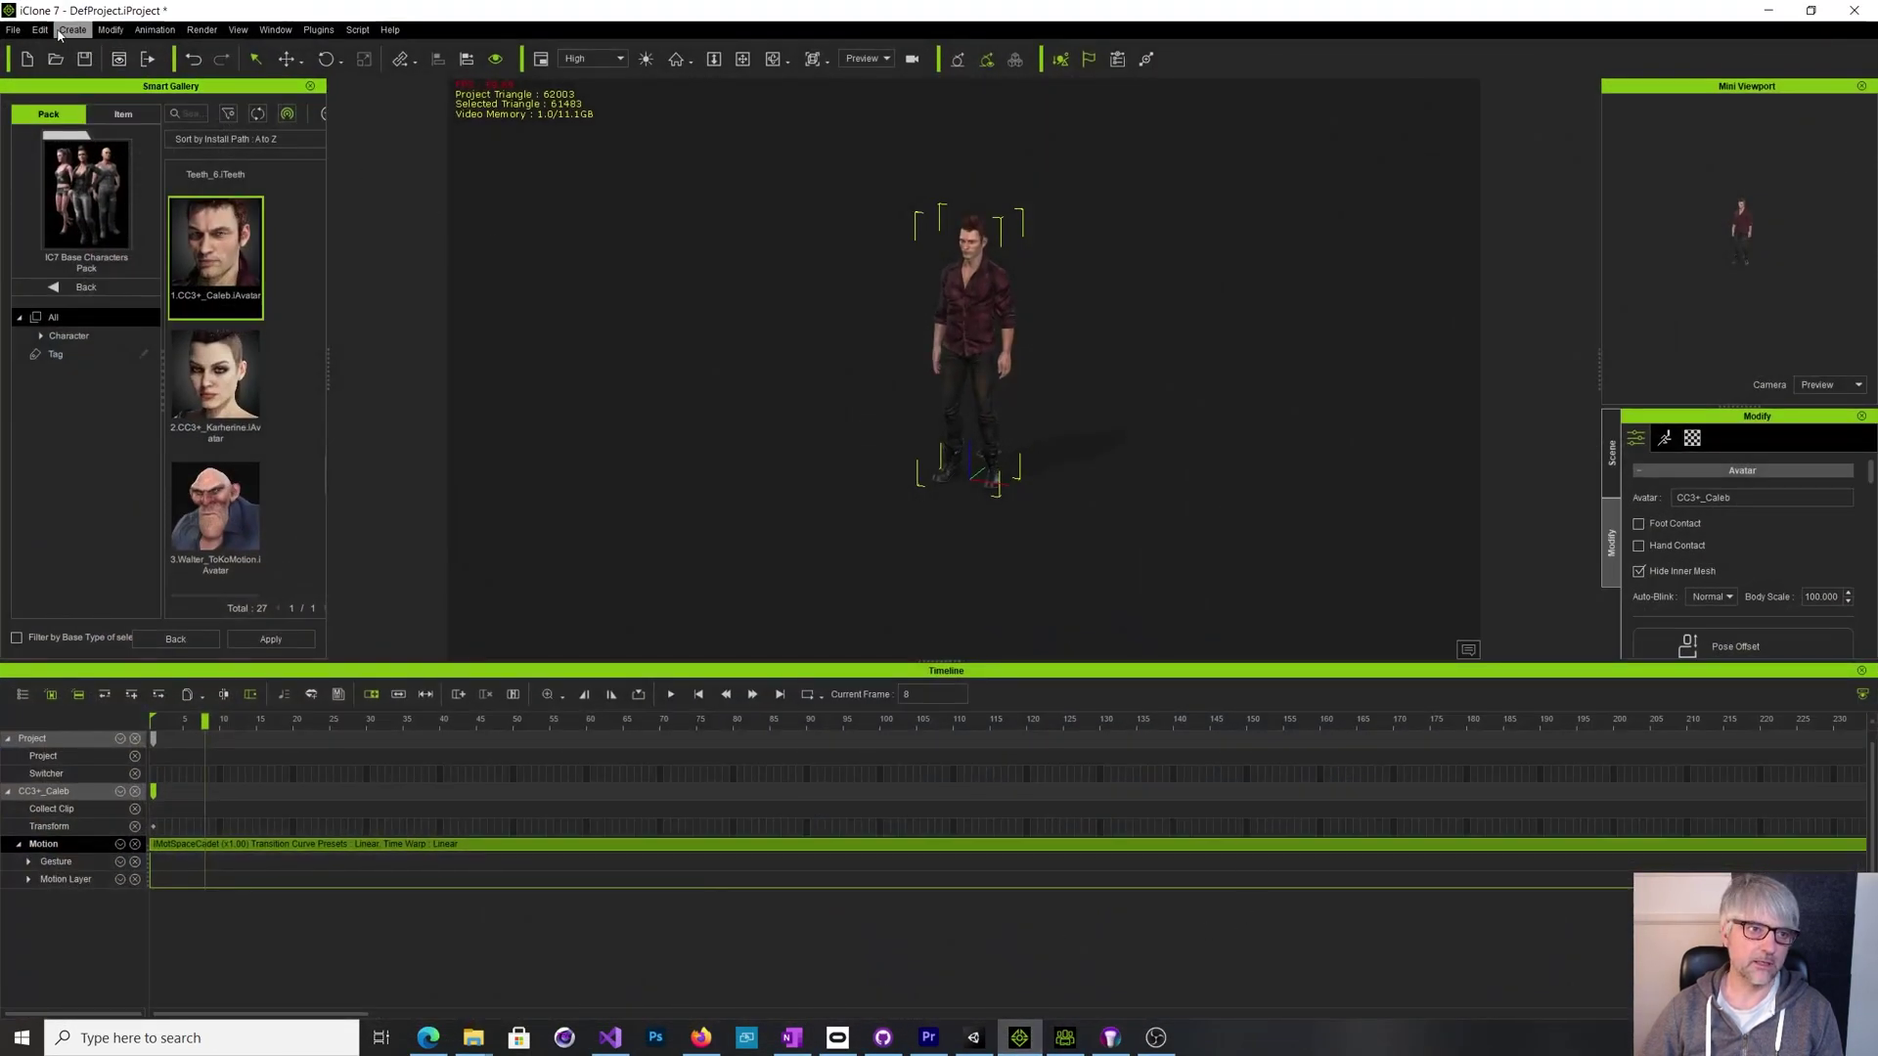
{"action": "left_click", "coordinate": [13, 29]}
{"action": "mouse_move", "coordinate": [46, 161]}
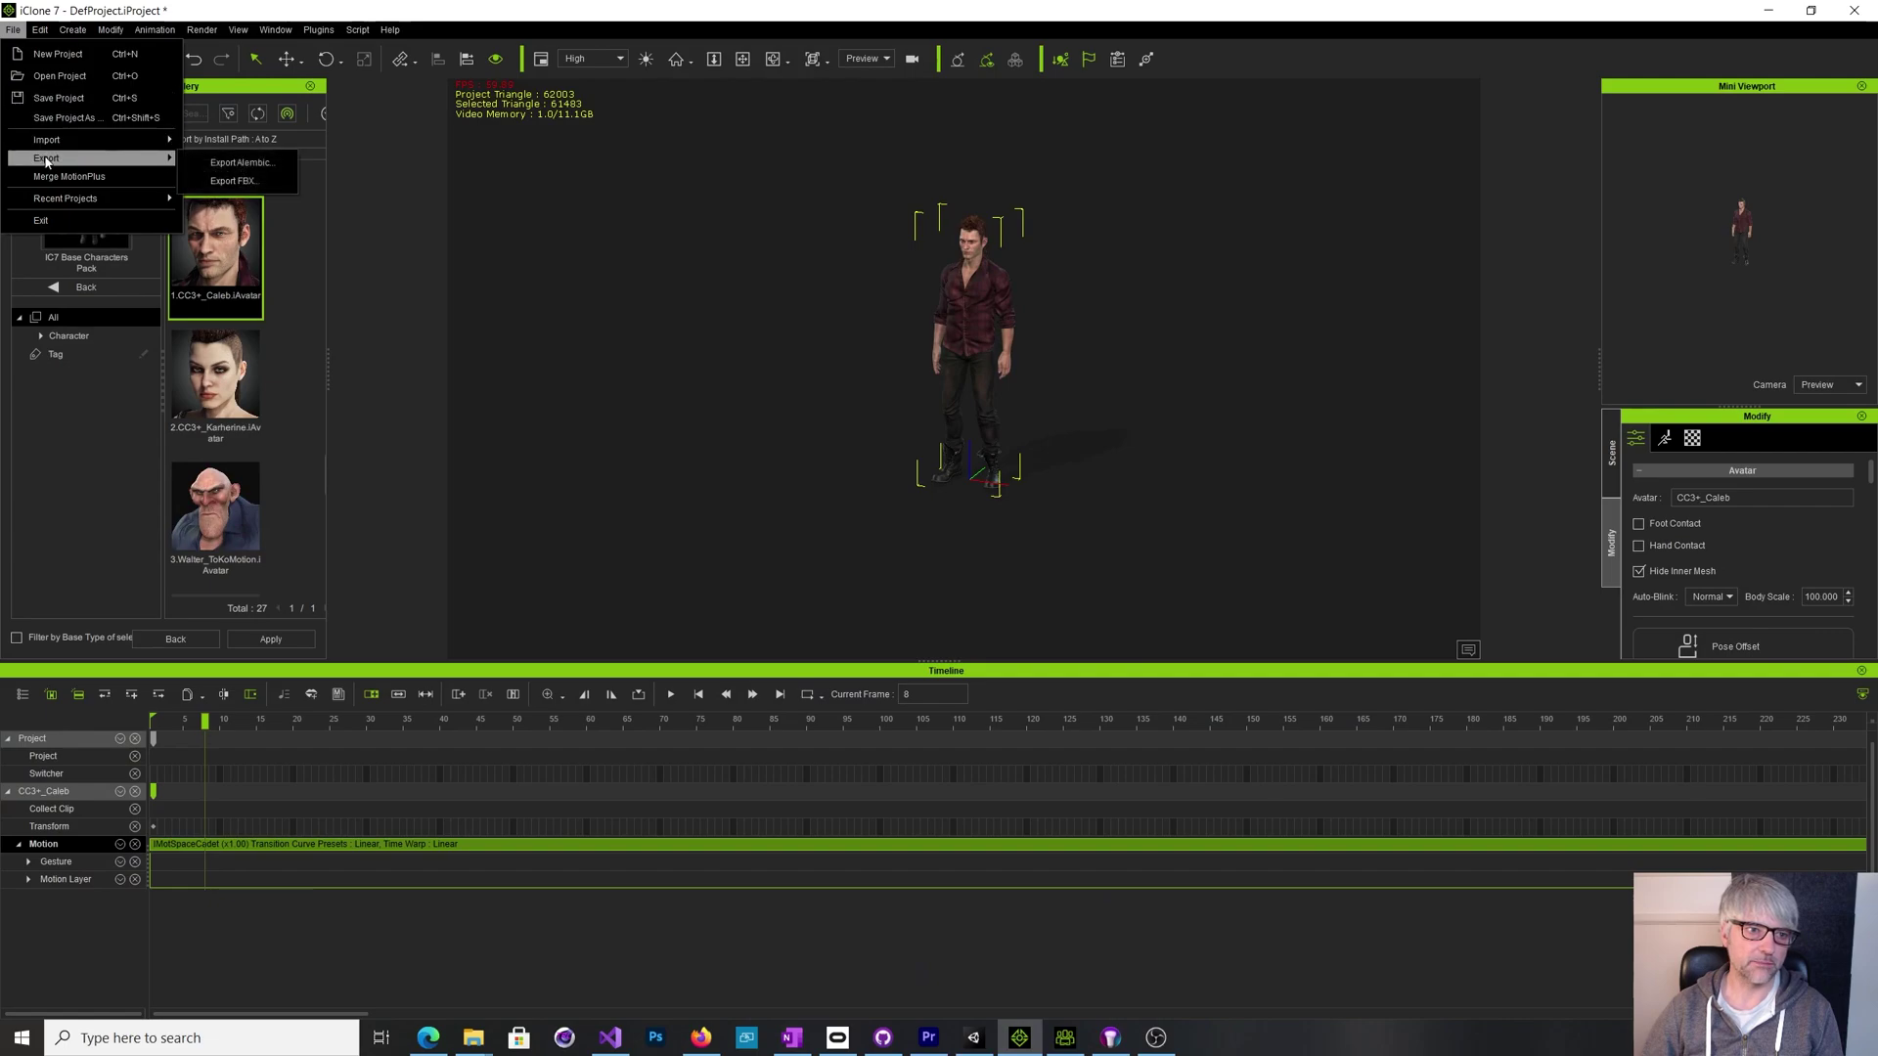
{"action": "left_click", "coordinate": [224, 182]}
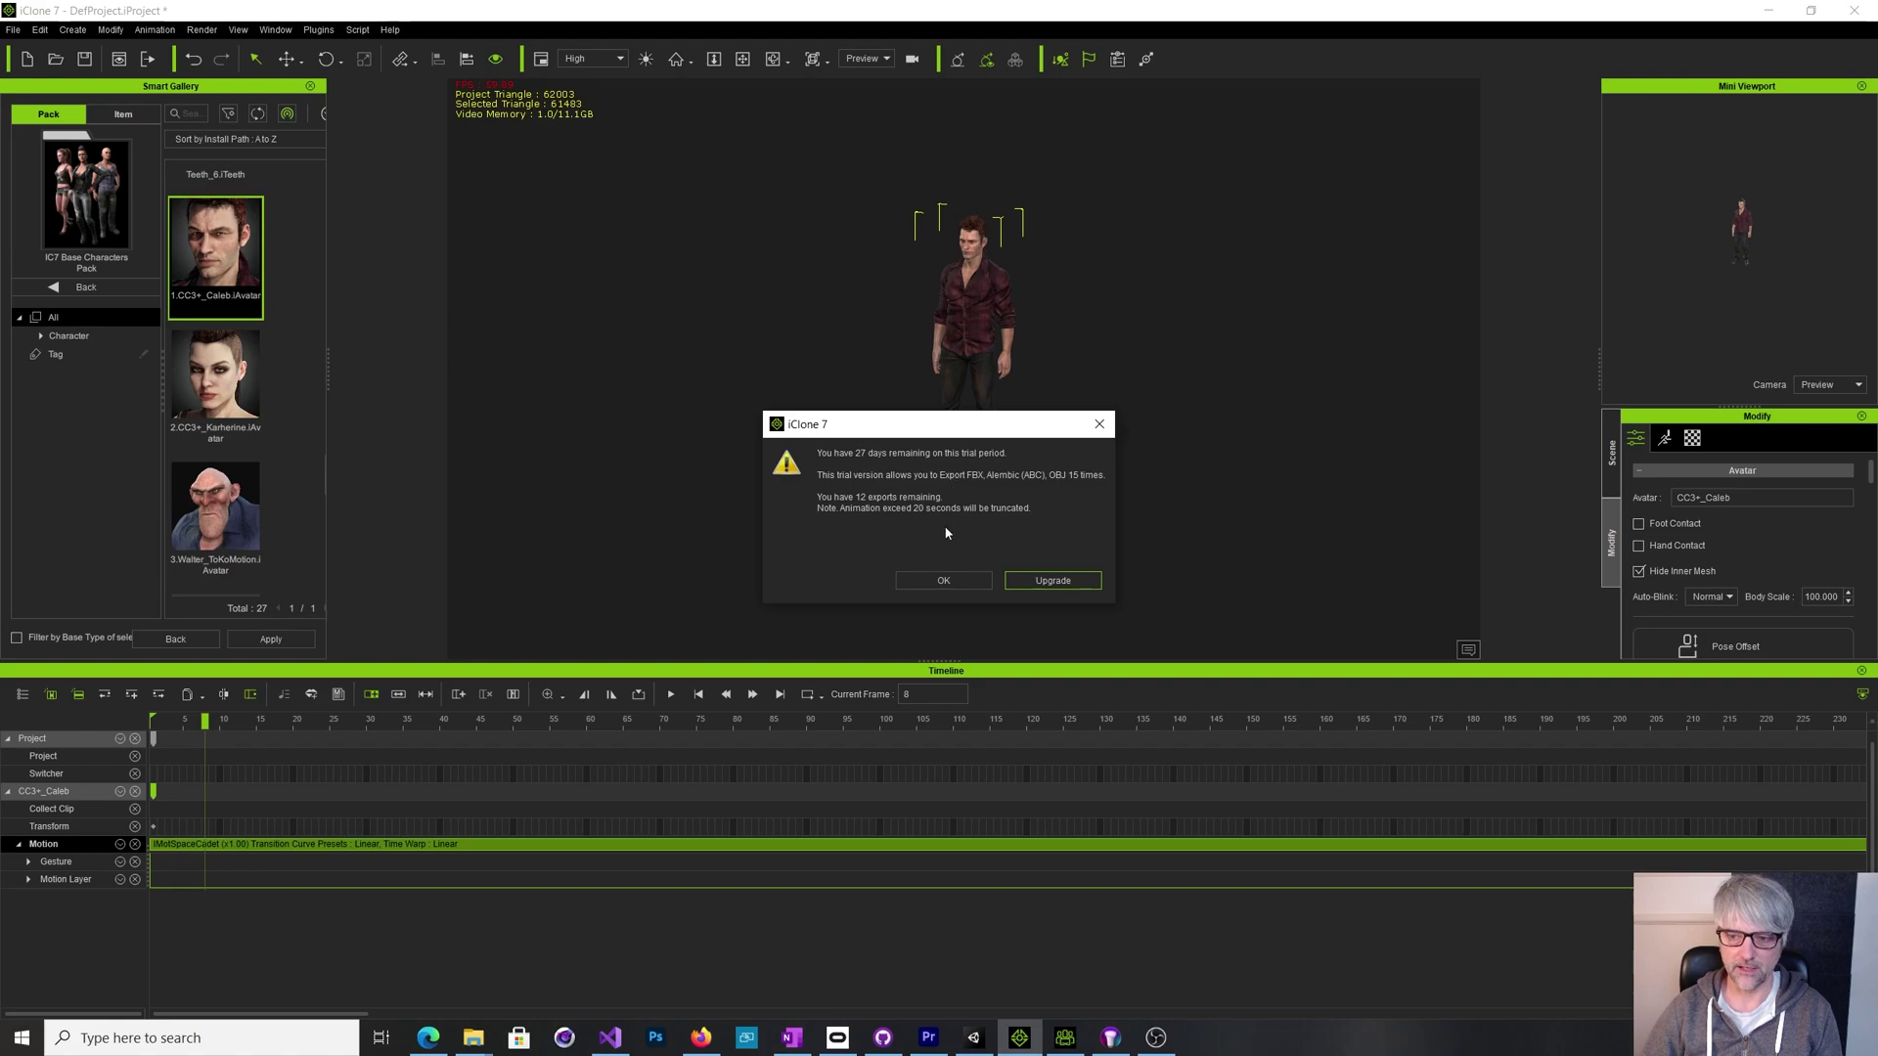
{"action": "left_click", "coordinate": [1098, 425]}
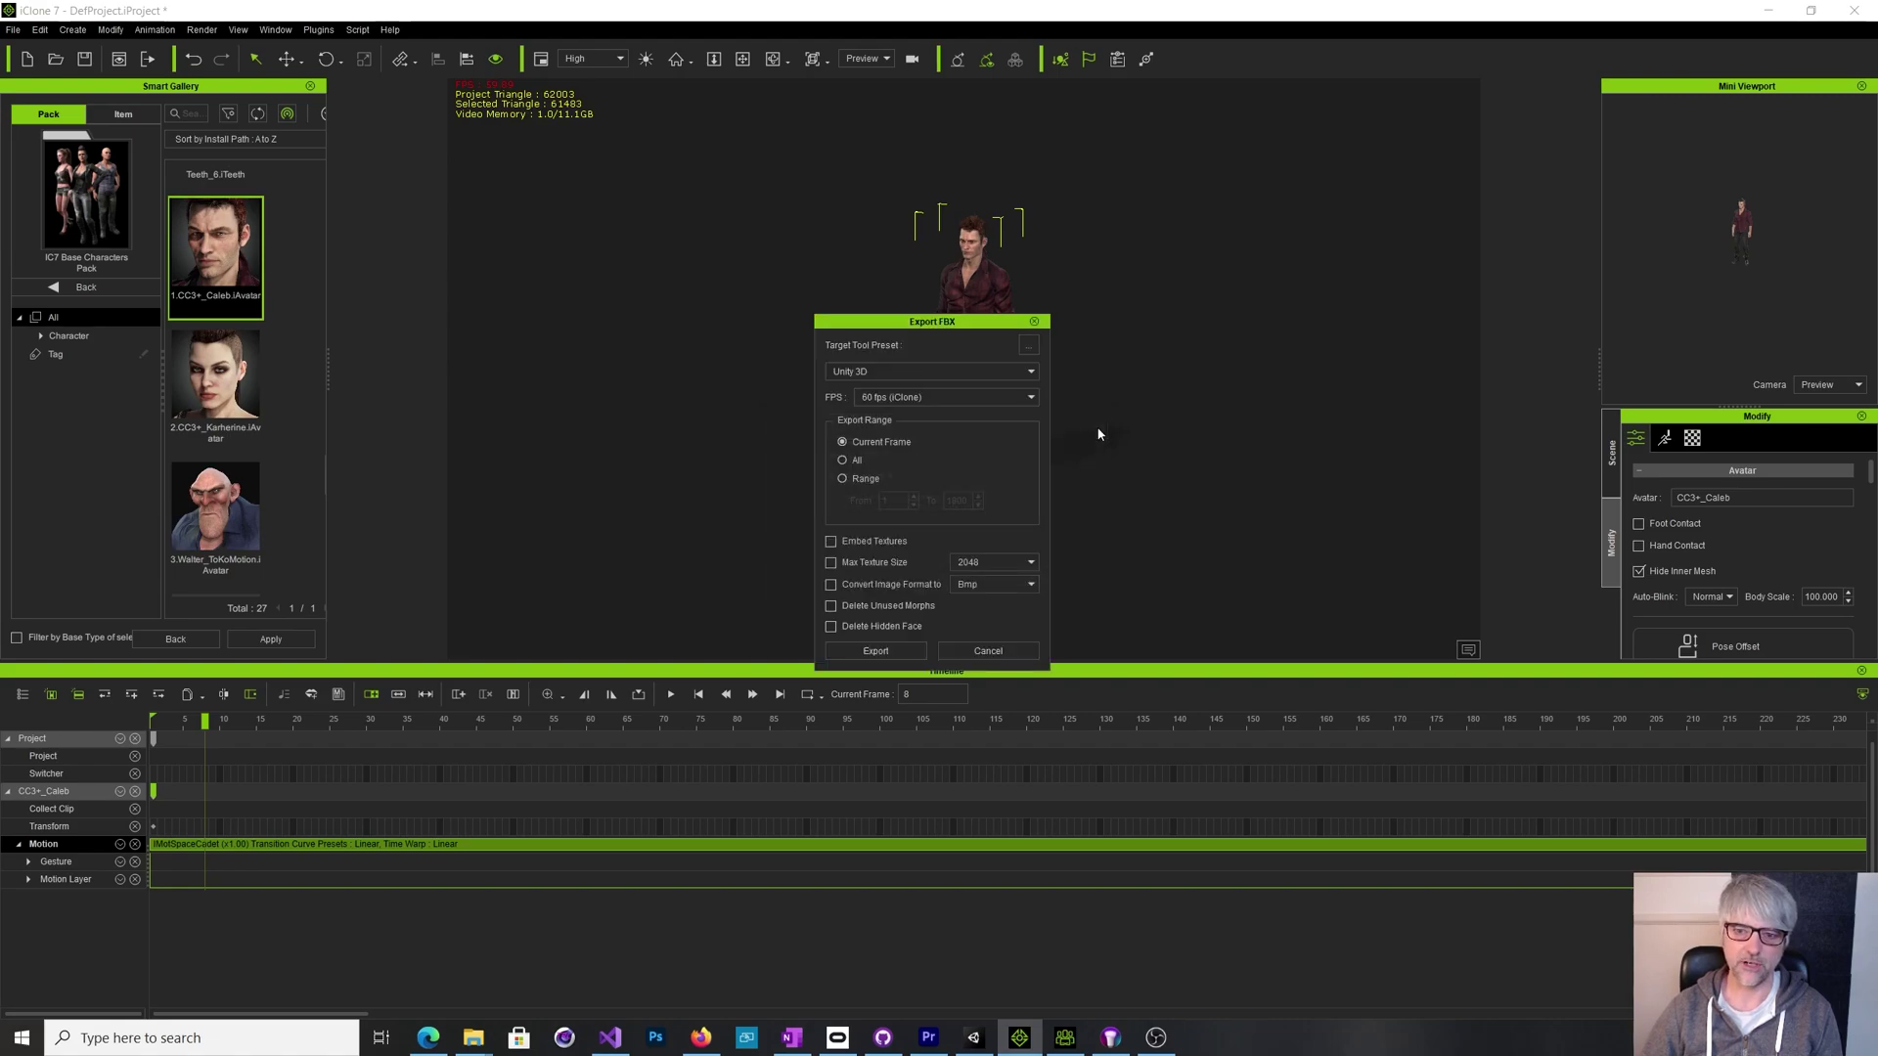
{"action": "left_click", "coordinate": [1034, 321]}
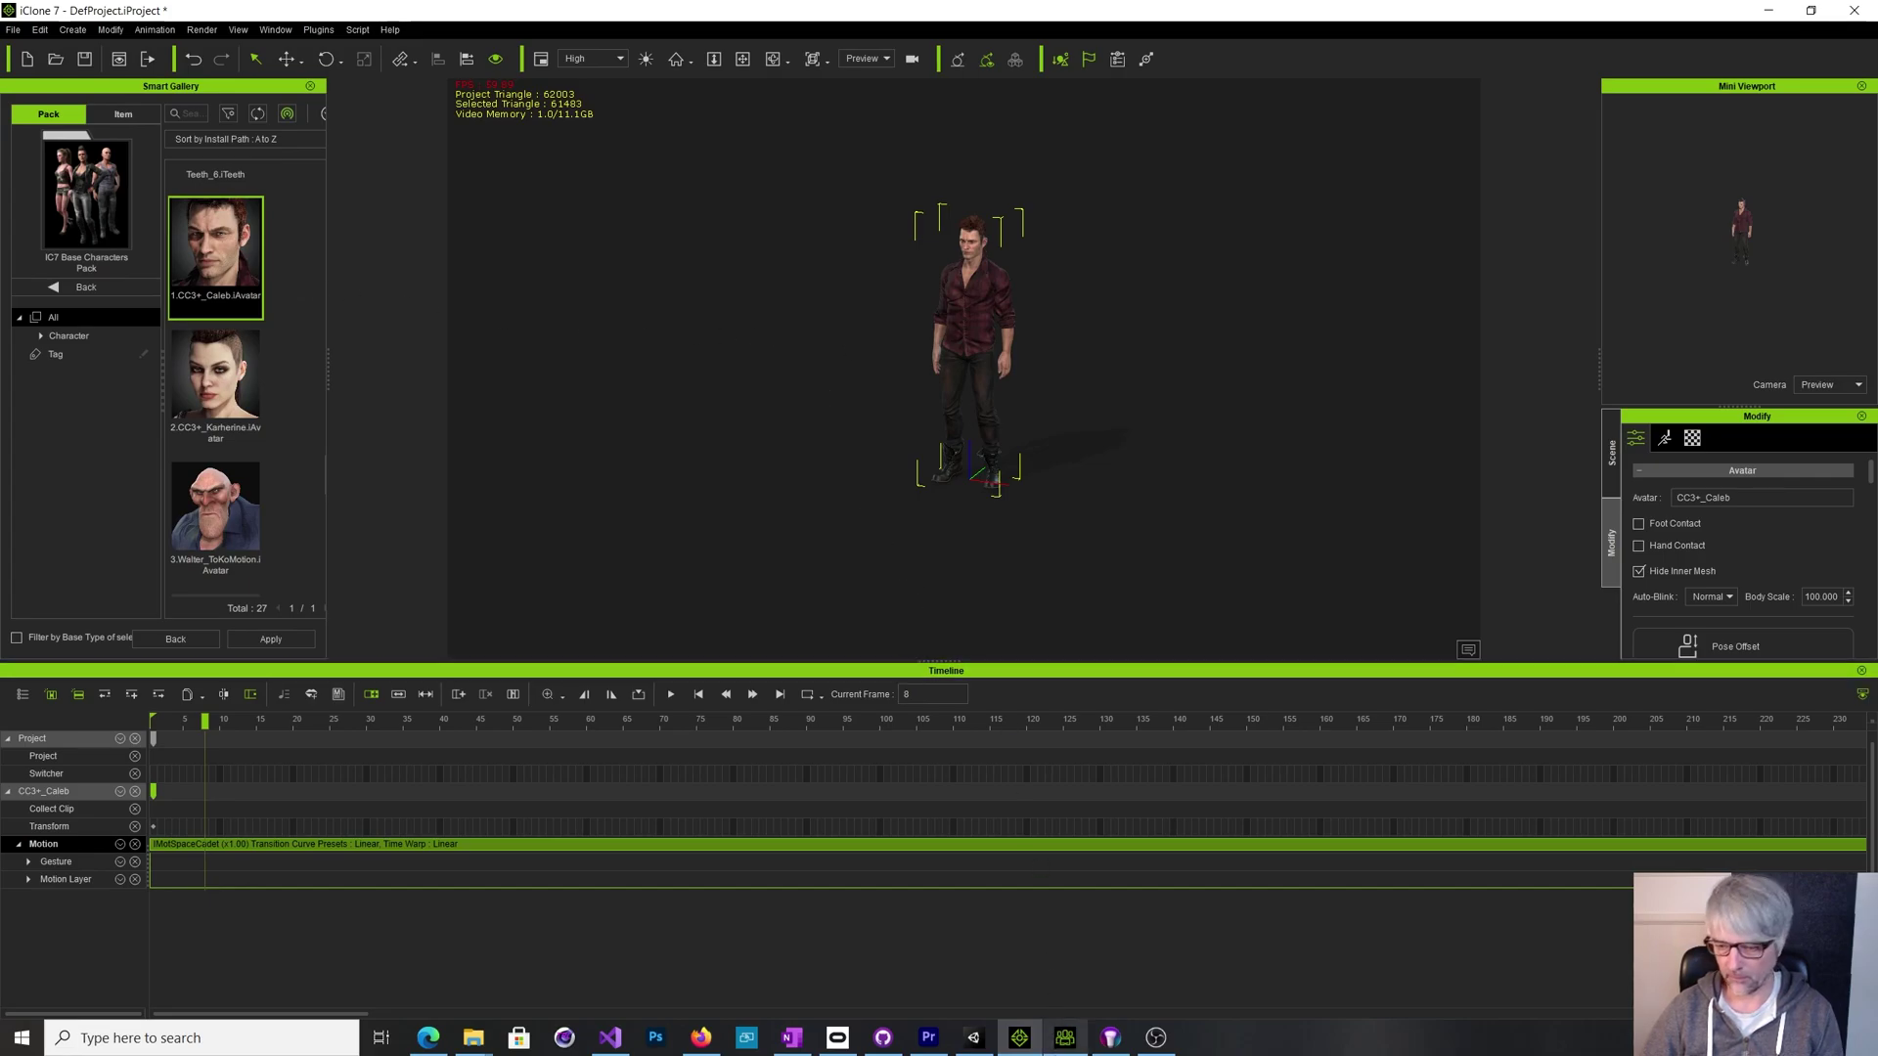
Step: Switch to Character Creator and import the motion file IMotSpaceCadet.iMotion onto the soldier character
{"action": "left_click", "coordinate": [1069, 1043]}
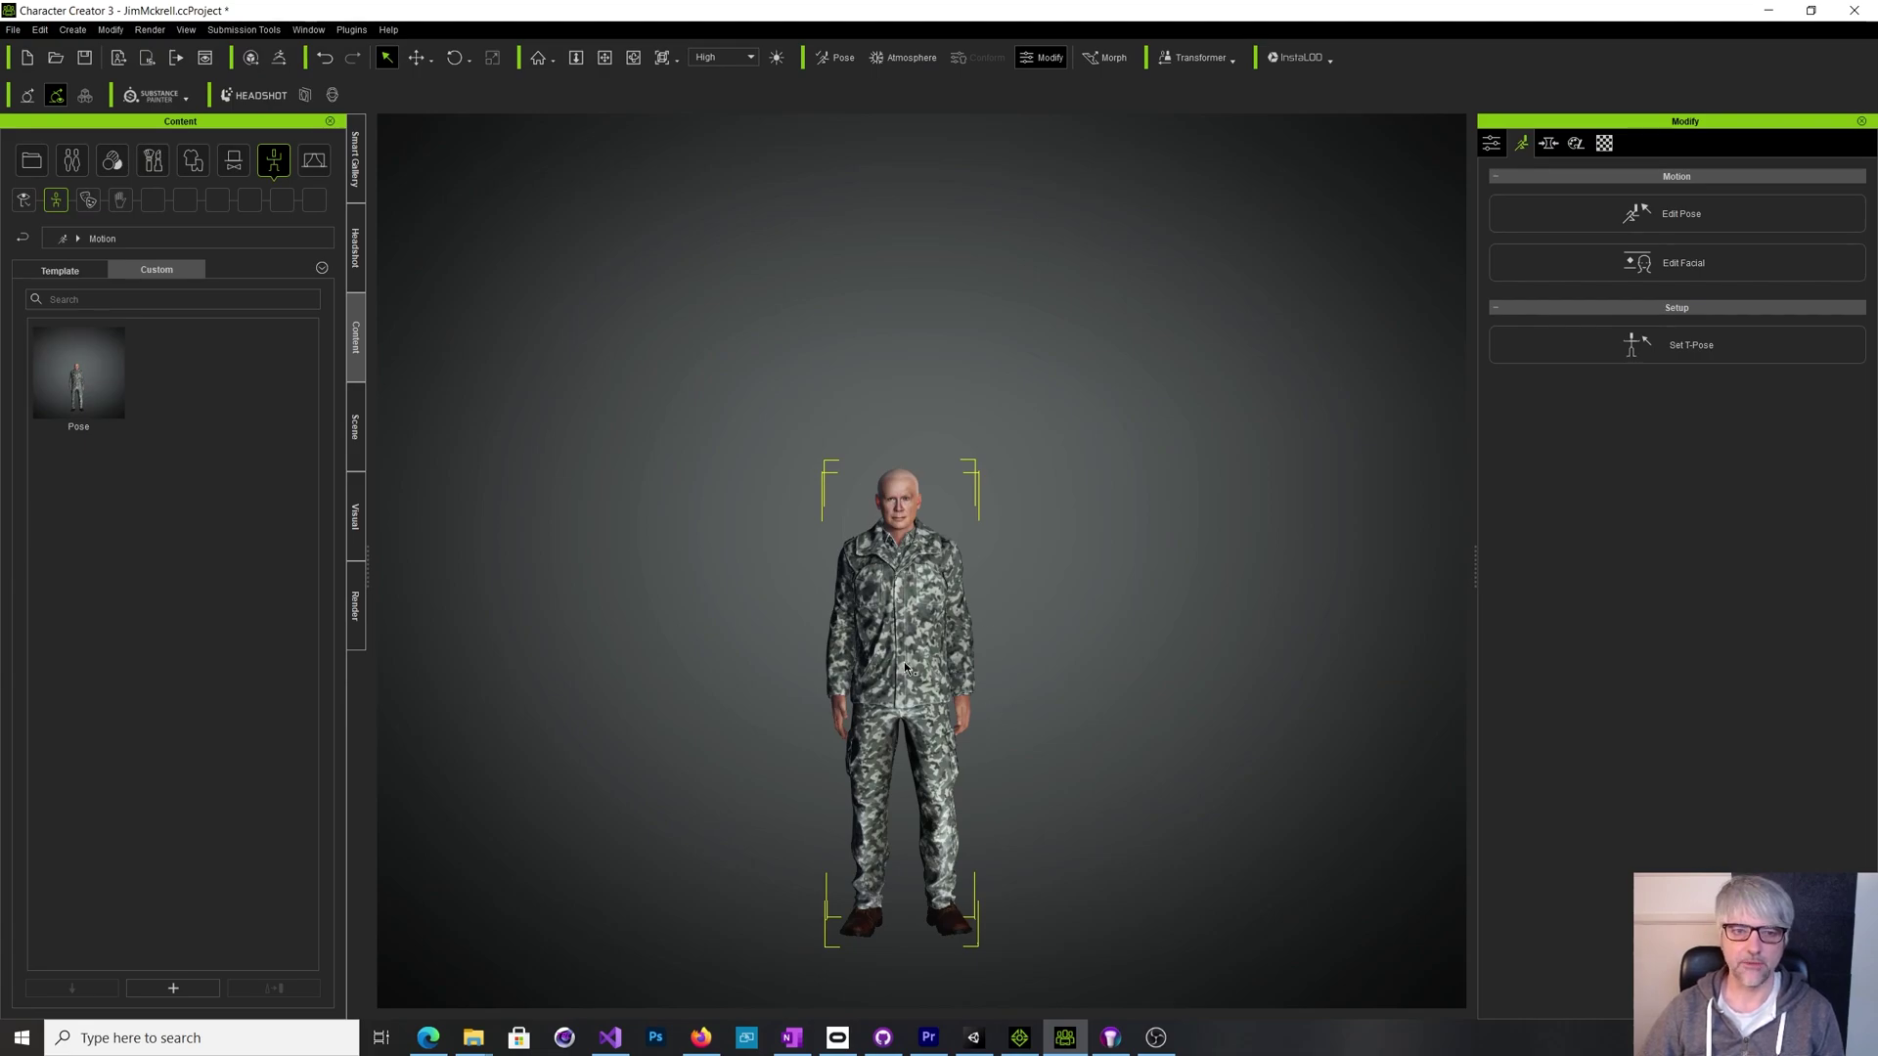
{"action": "left_click", "coordinate": [13, 30]}
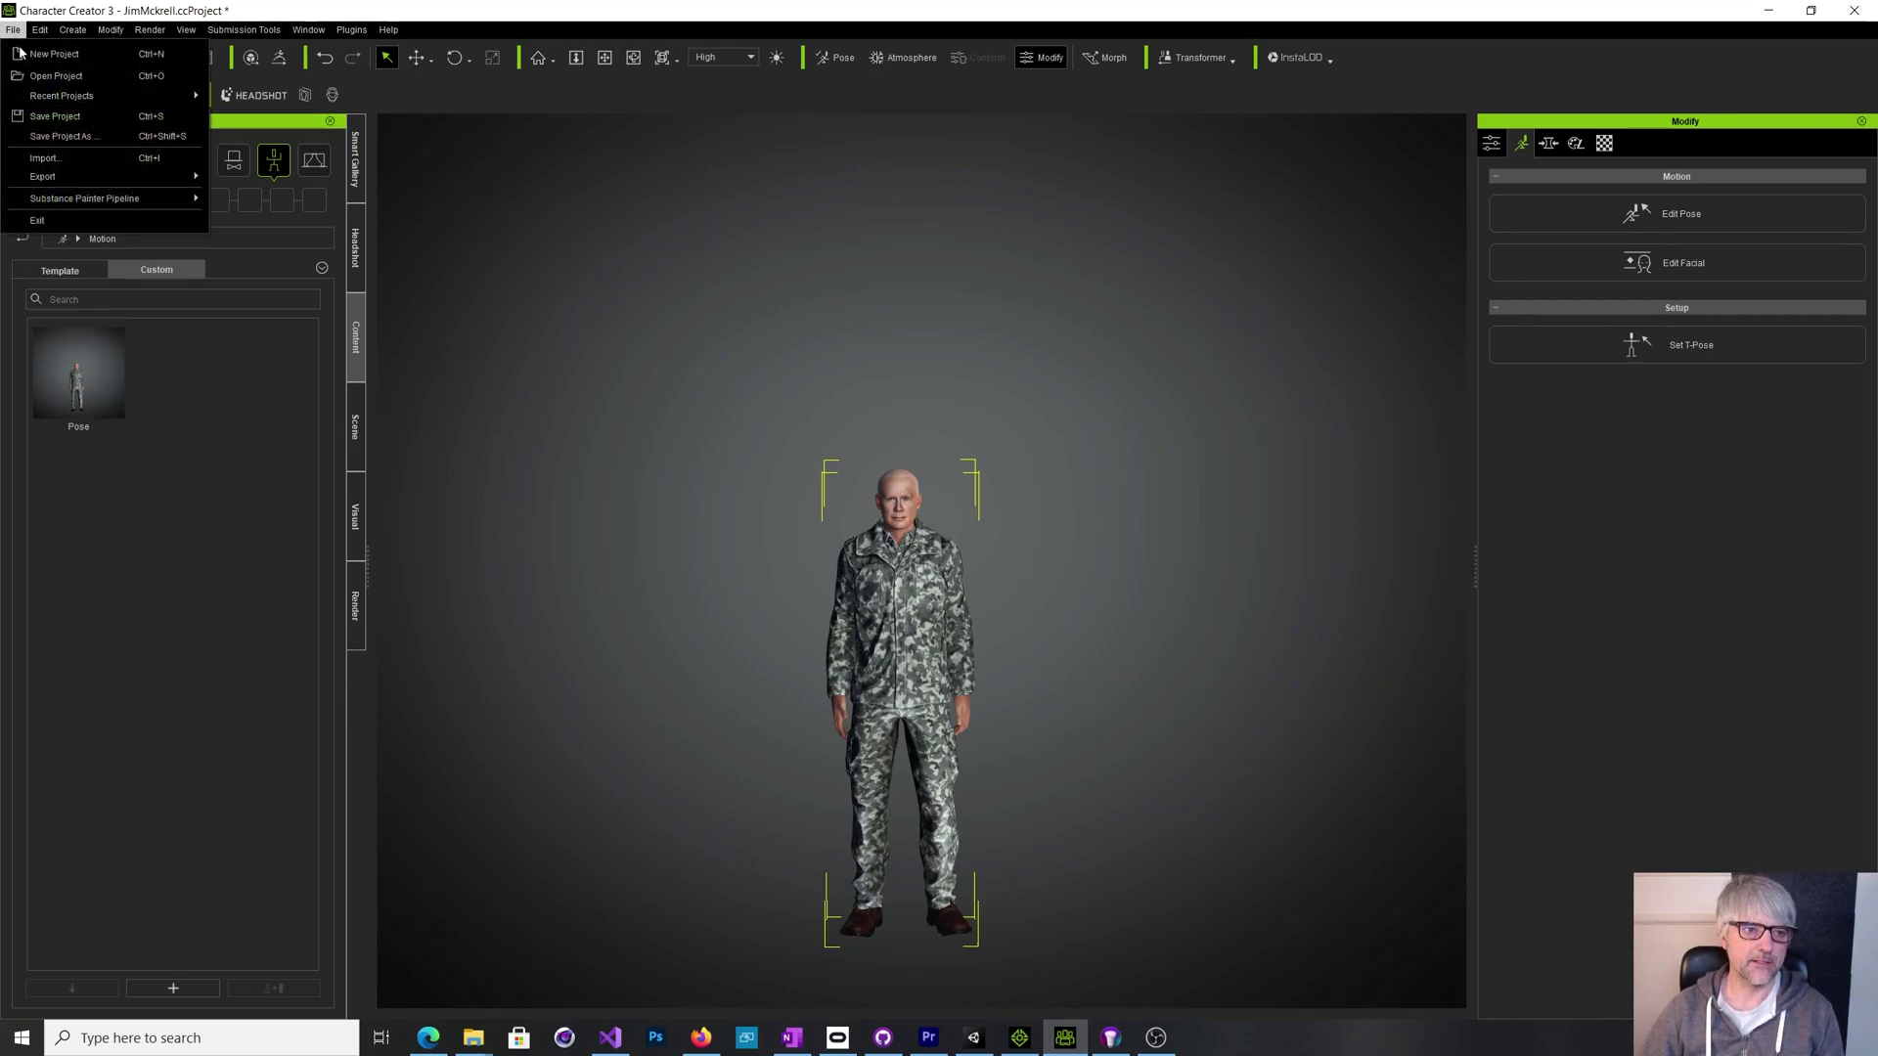
{"action": "left_click", "coordinate": [57, 160]}
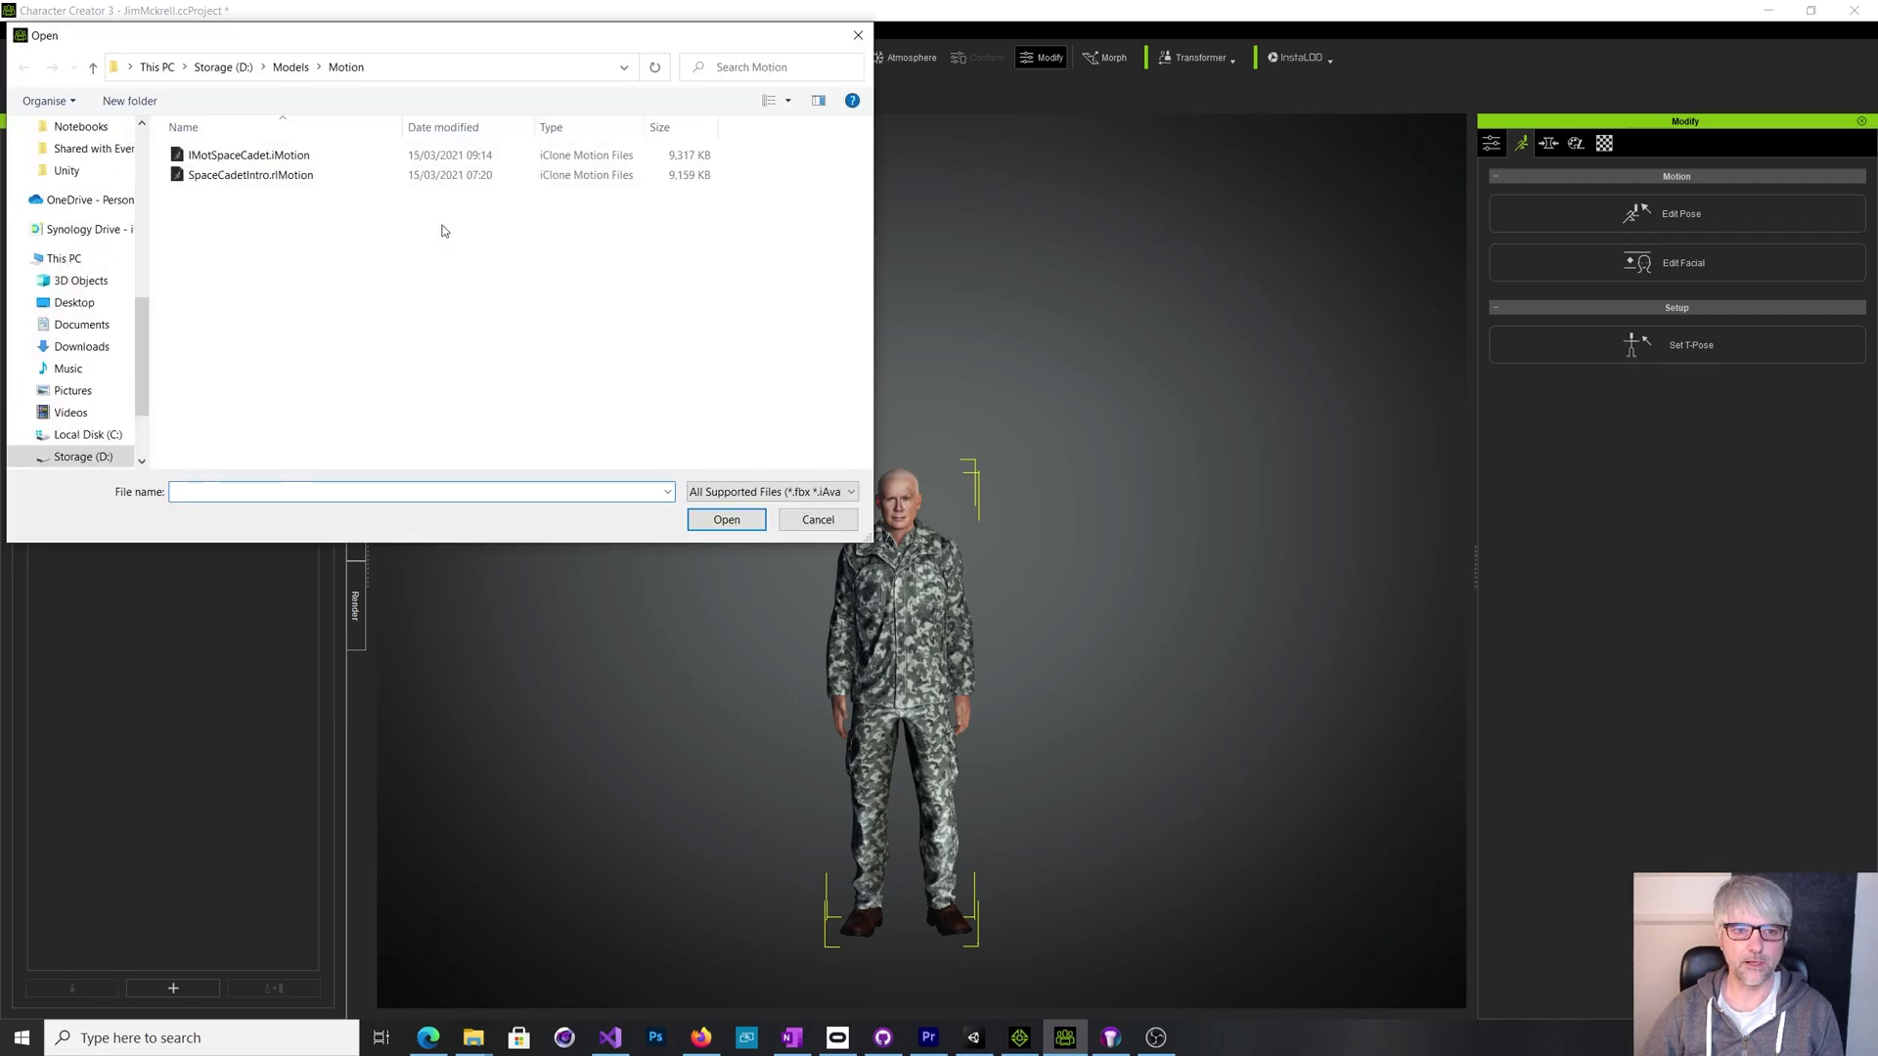
{"action": "double_click", "coordinate": [235, 160]}
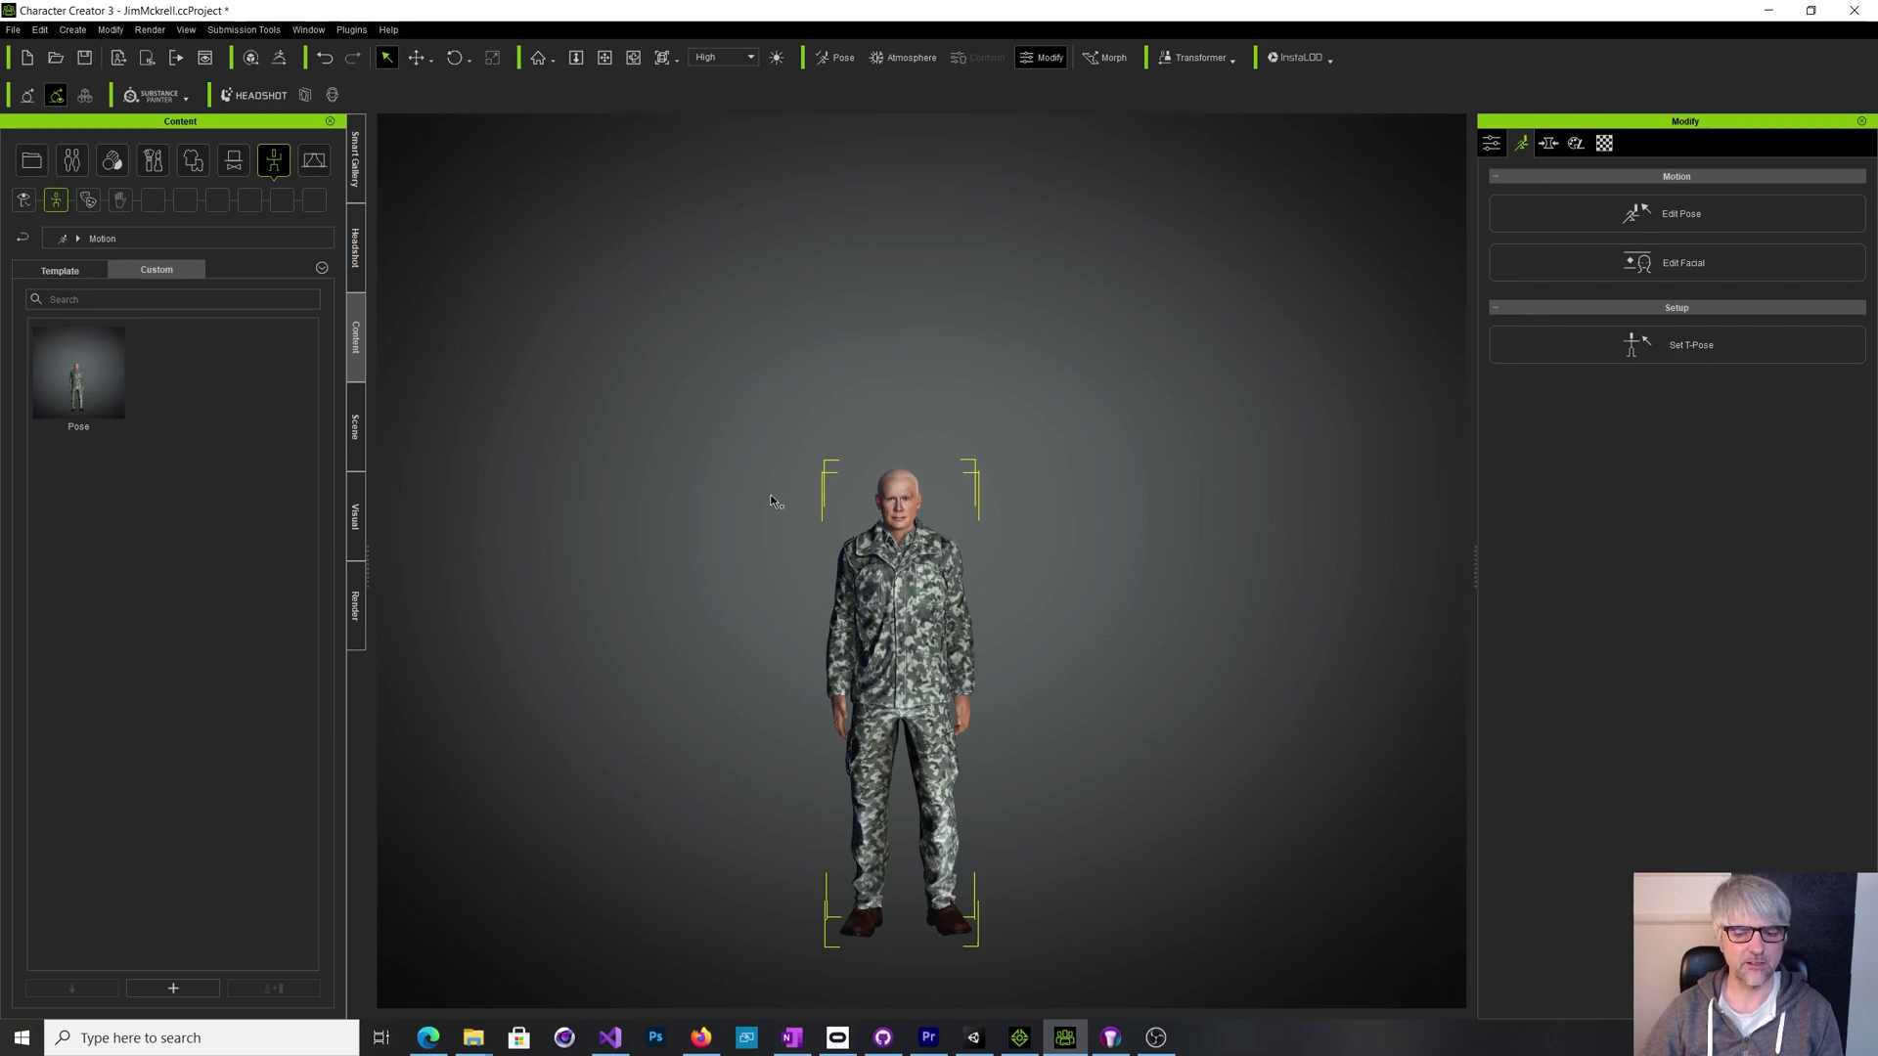
Step: Set up a clothed-character FBX export as Motion only with the Calibration motion, and close it without exporting
{"action": "left_click", "coordinate": [13, 30]}
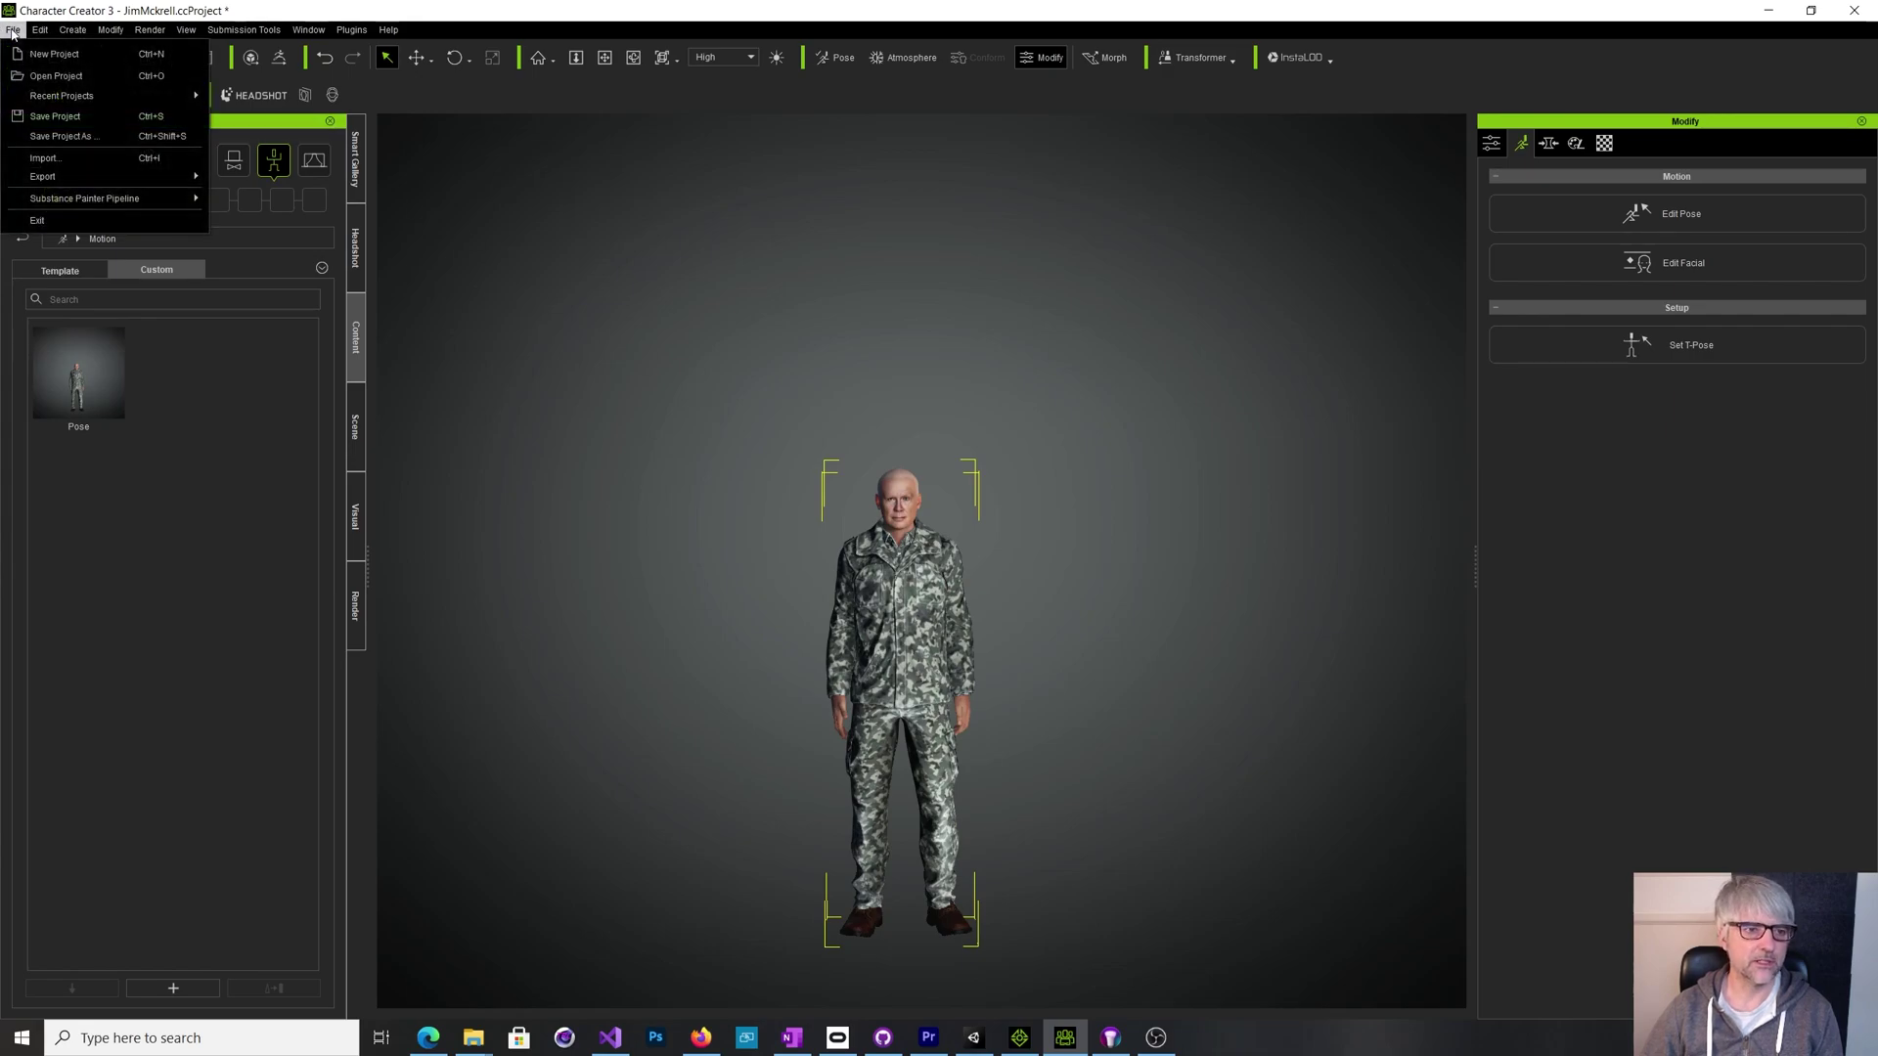
{"action": "mouse_move", "coordinate": [66, 177]}
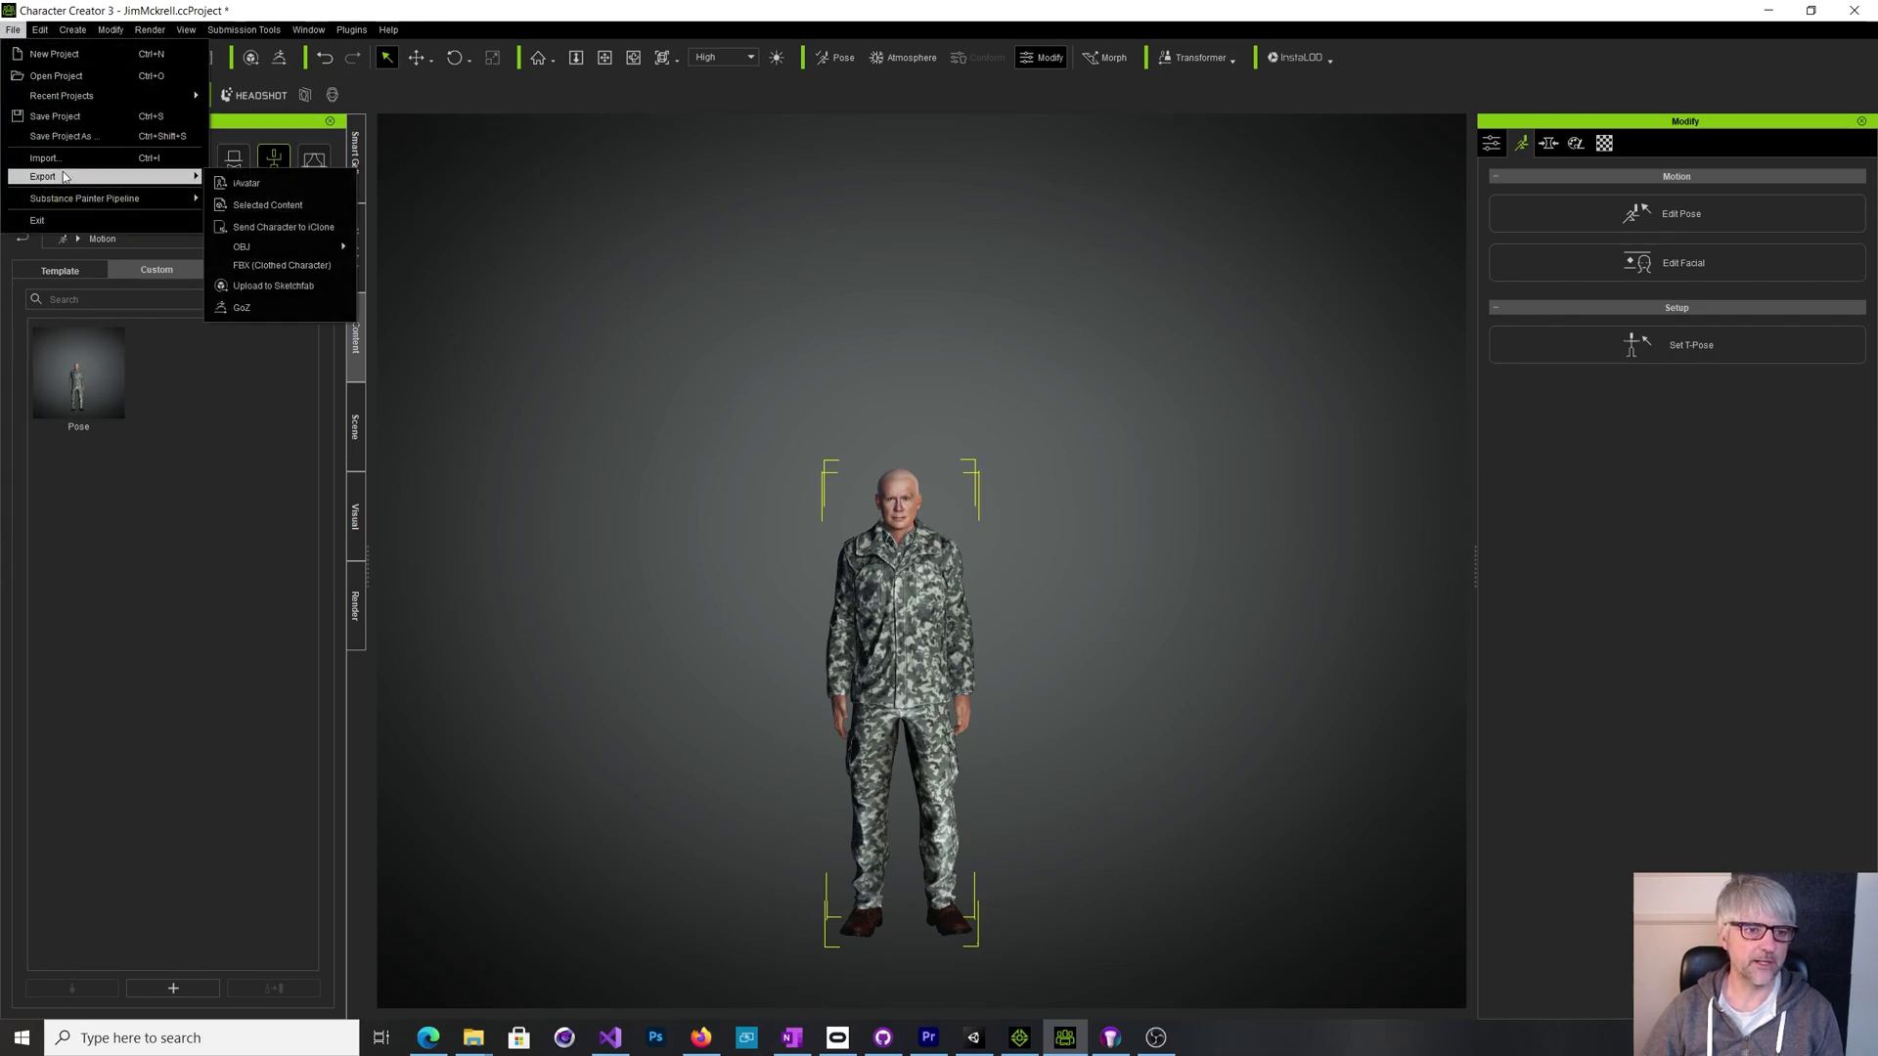
{"action": "left_click", "coordinate": [255, 266]}
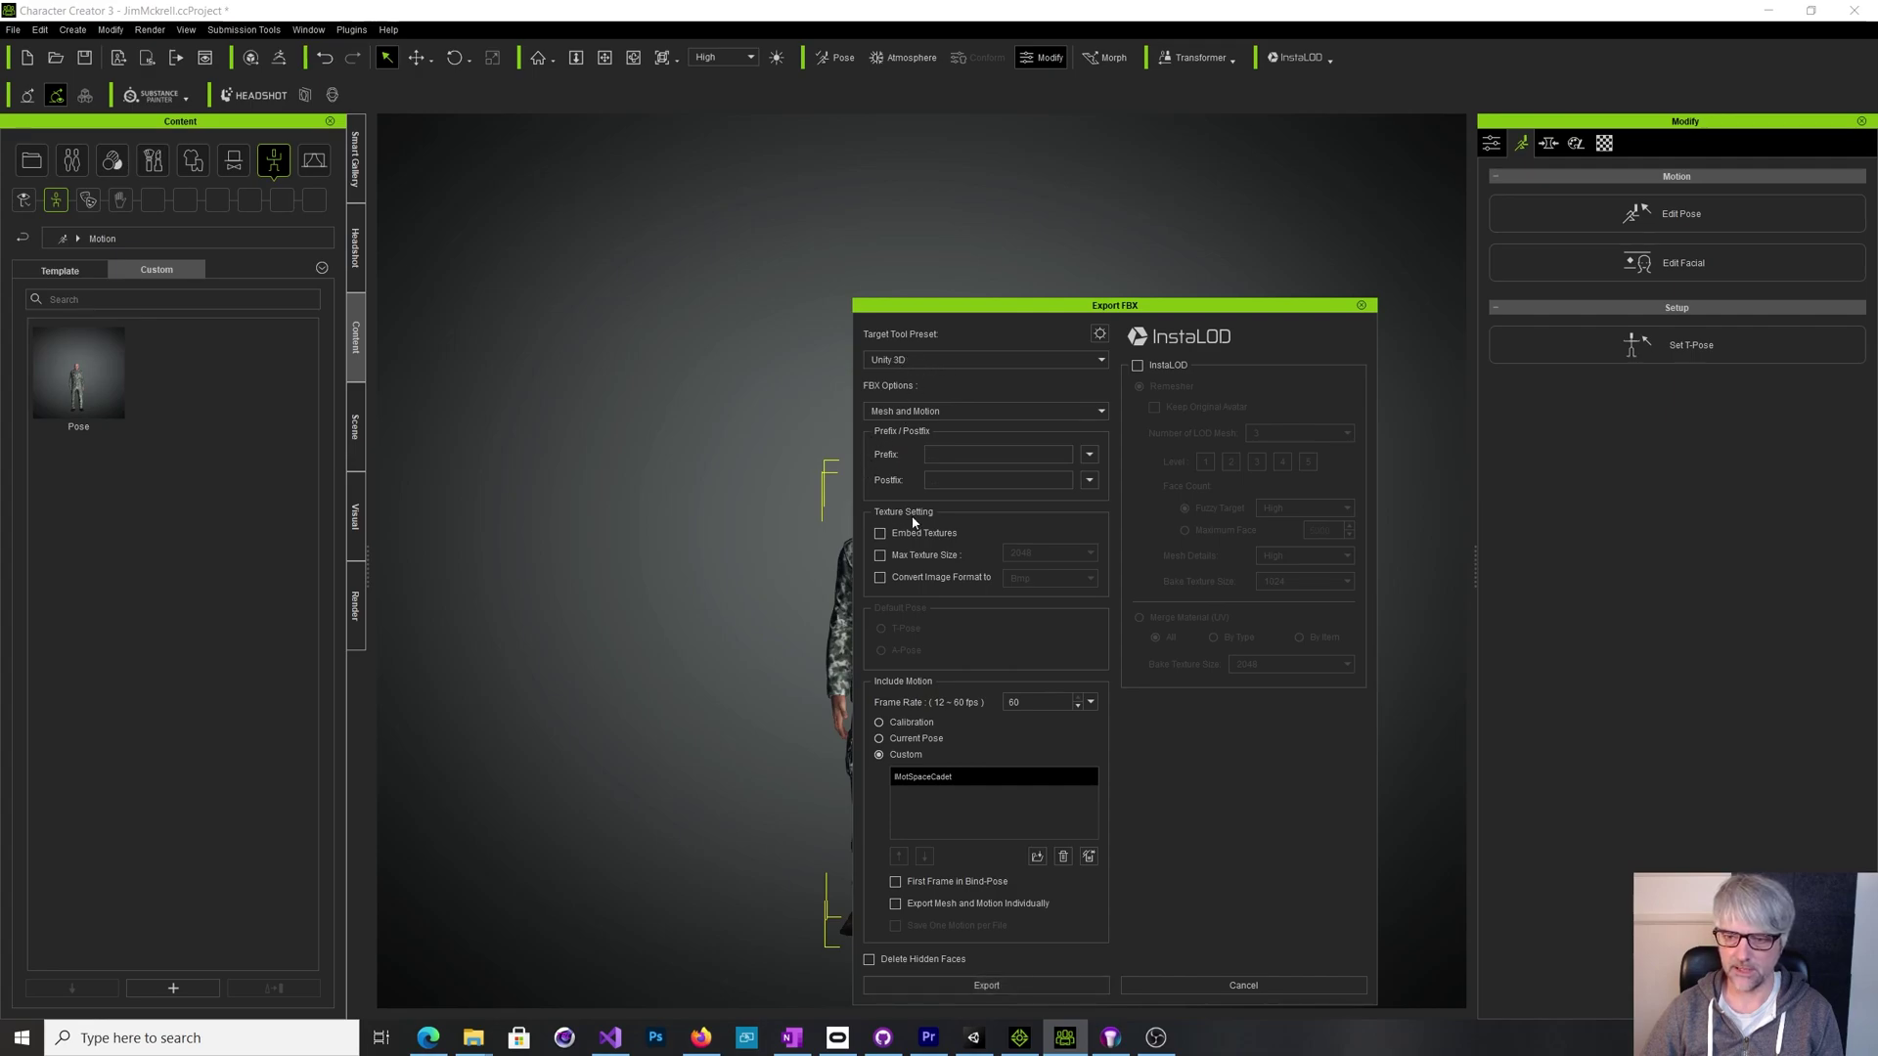
{"action": "left_click", "coordinate": [879, 722]}
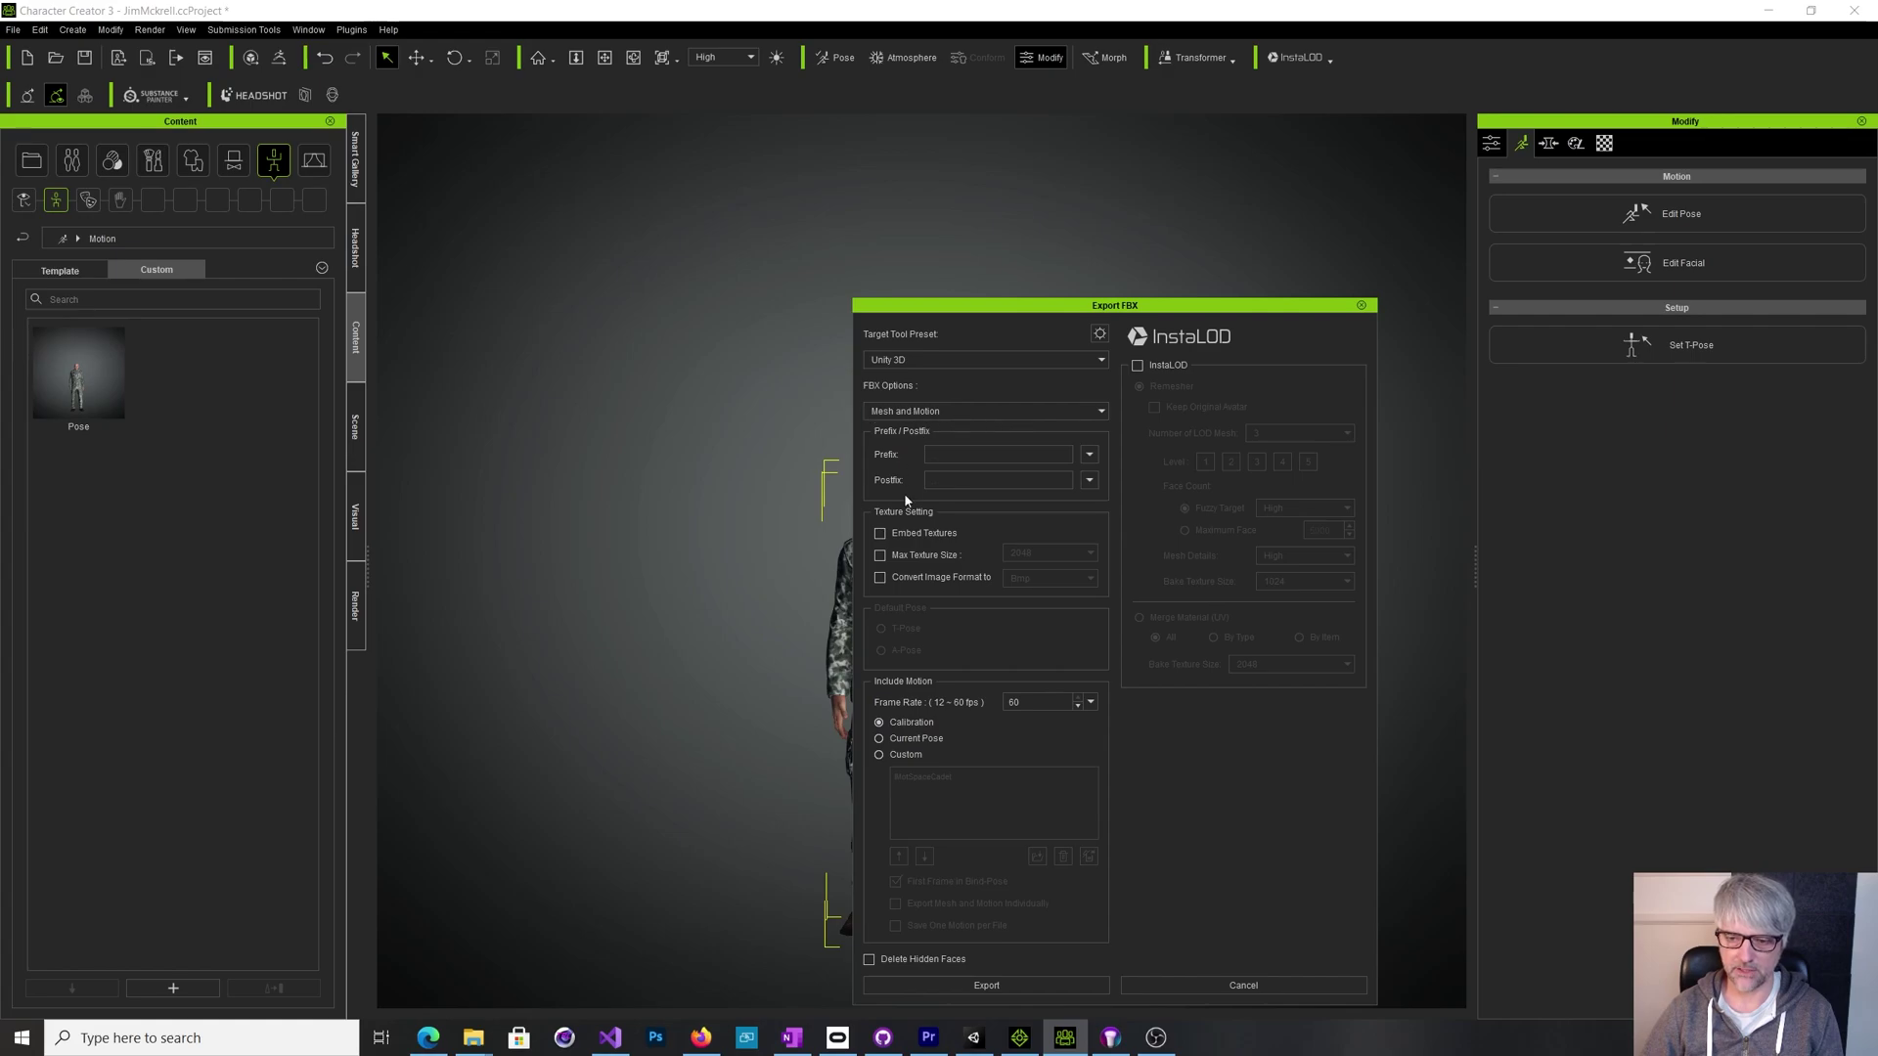
{"action": "left_click", "coordinate": [948, 410]}
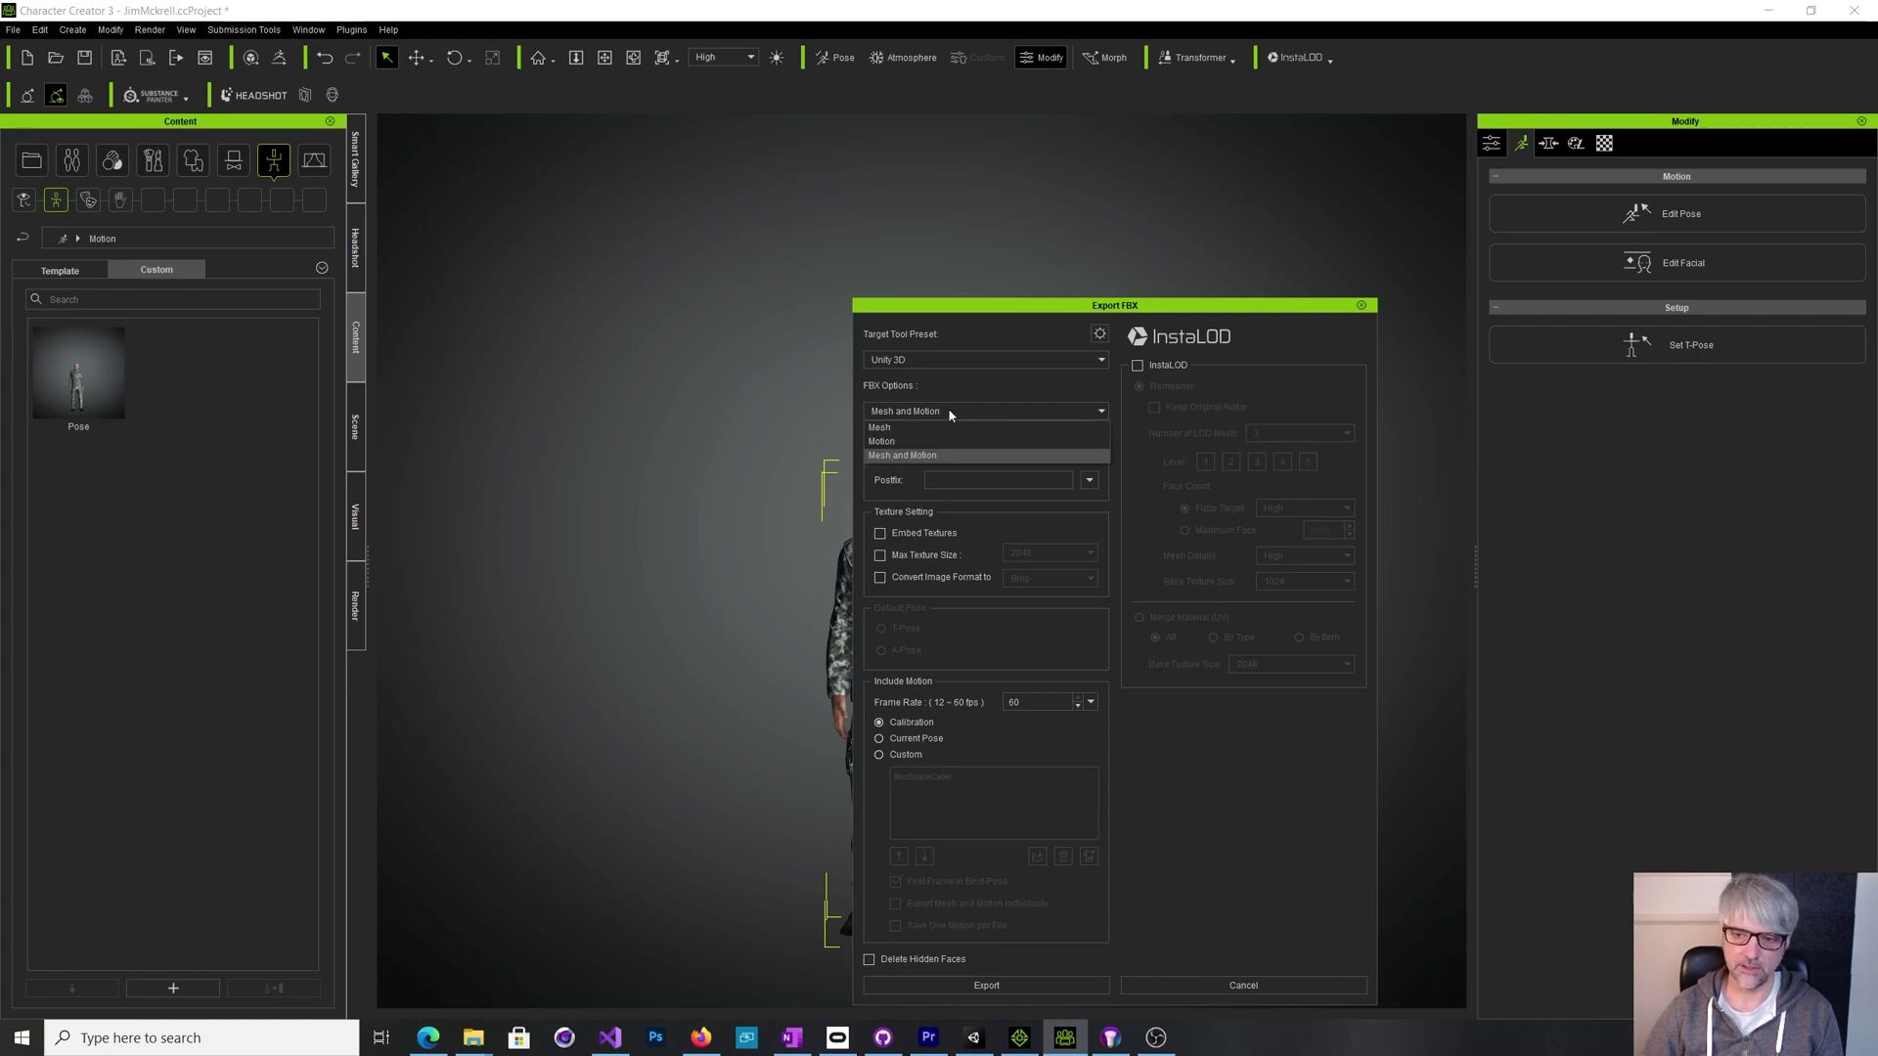
{"action": "left_click", "coordinate": [889, 443]}
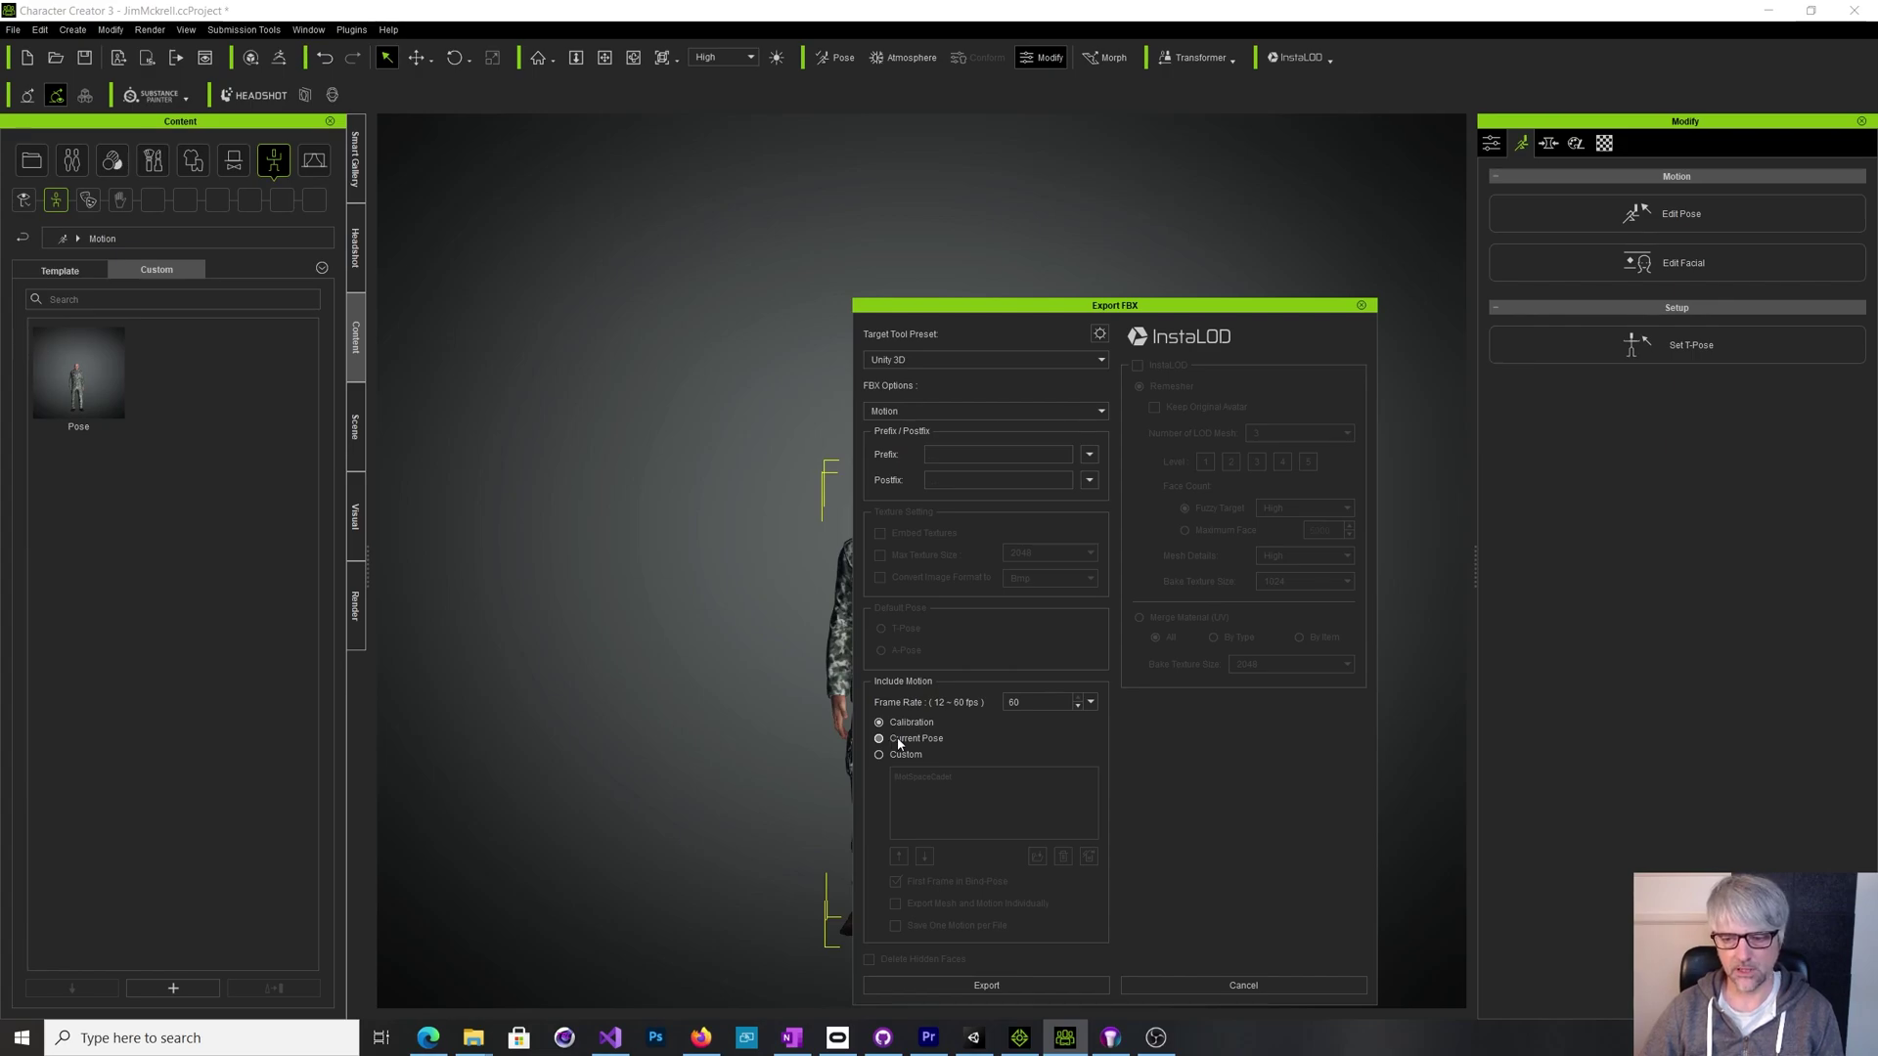
{"action": "left_click_drag", "start_coordinate": [1047, 306], "coordinate": [923, 272]}
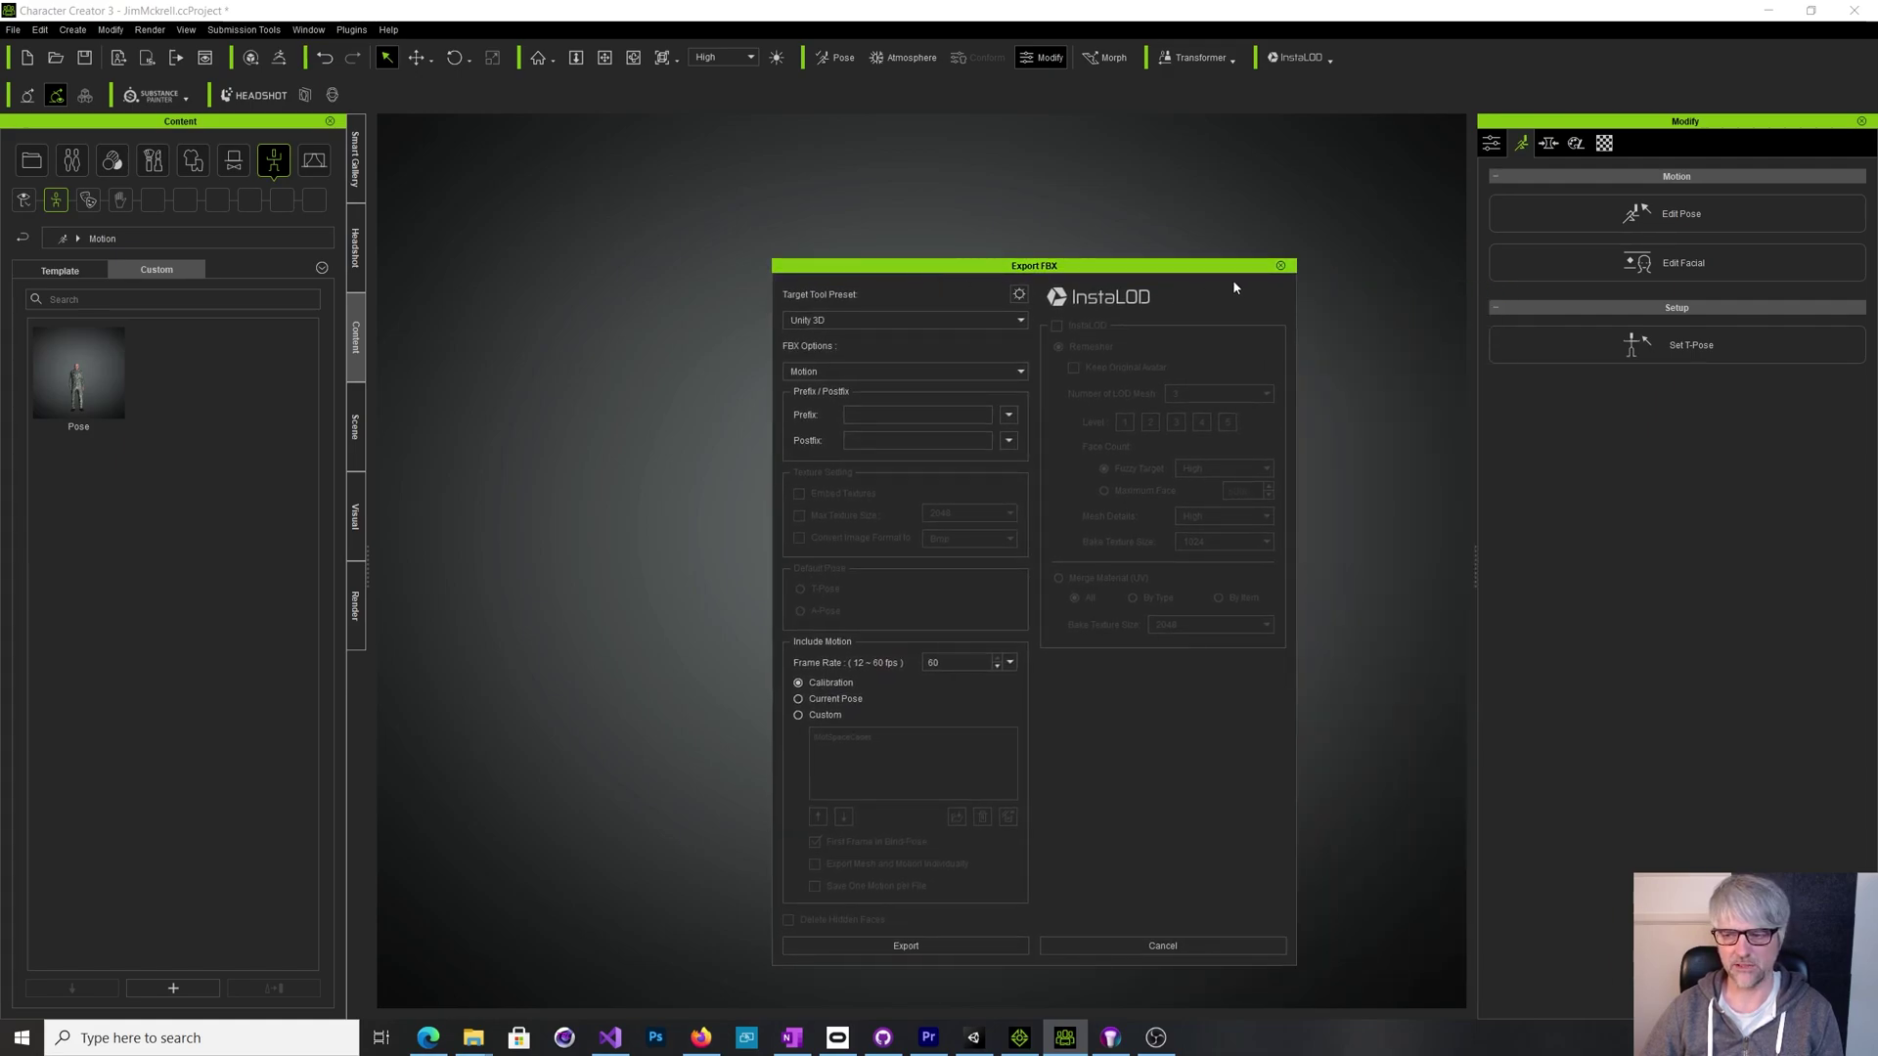
{"action": "left_click", "coordinate": [1281, 267]}
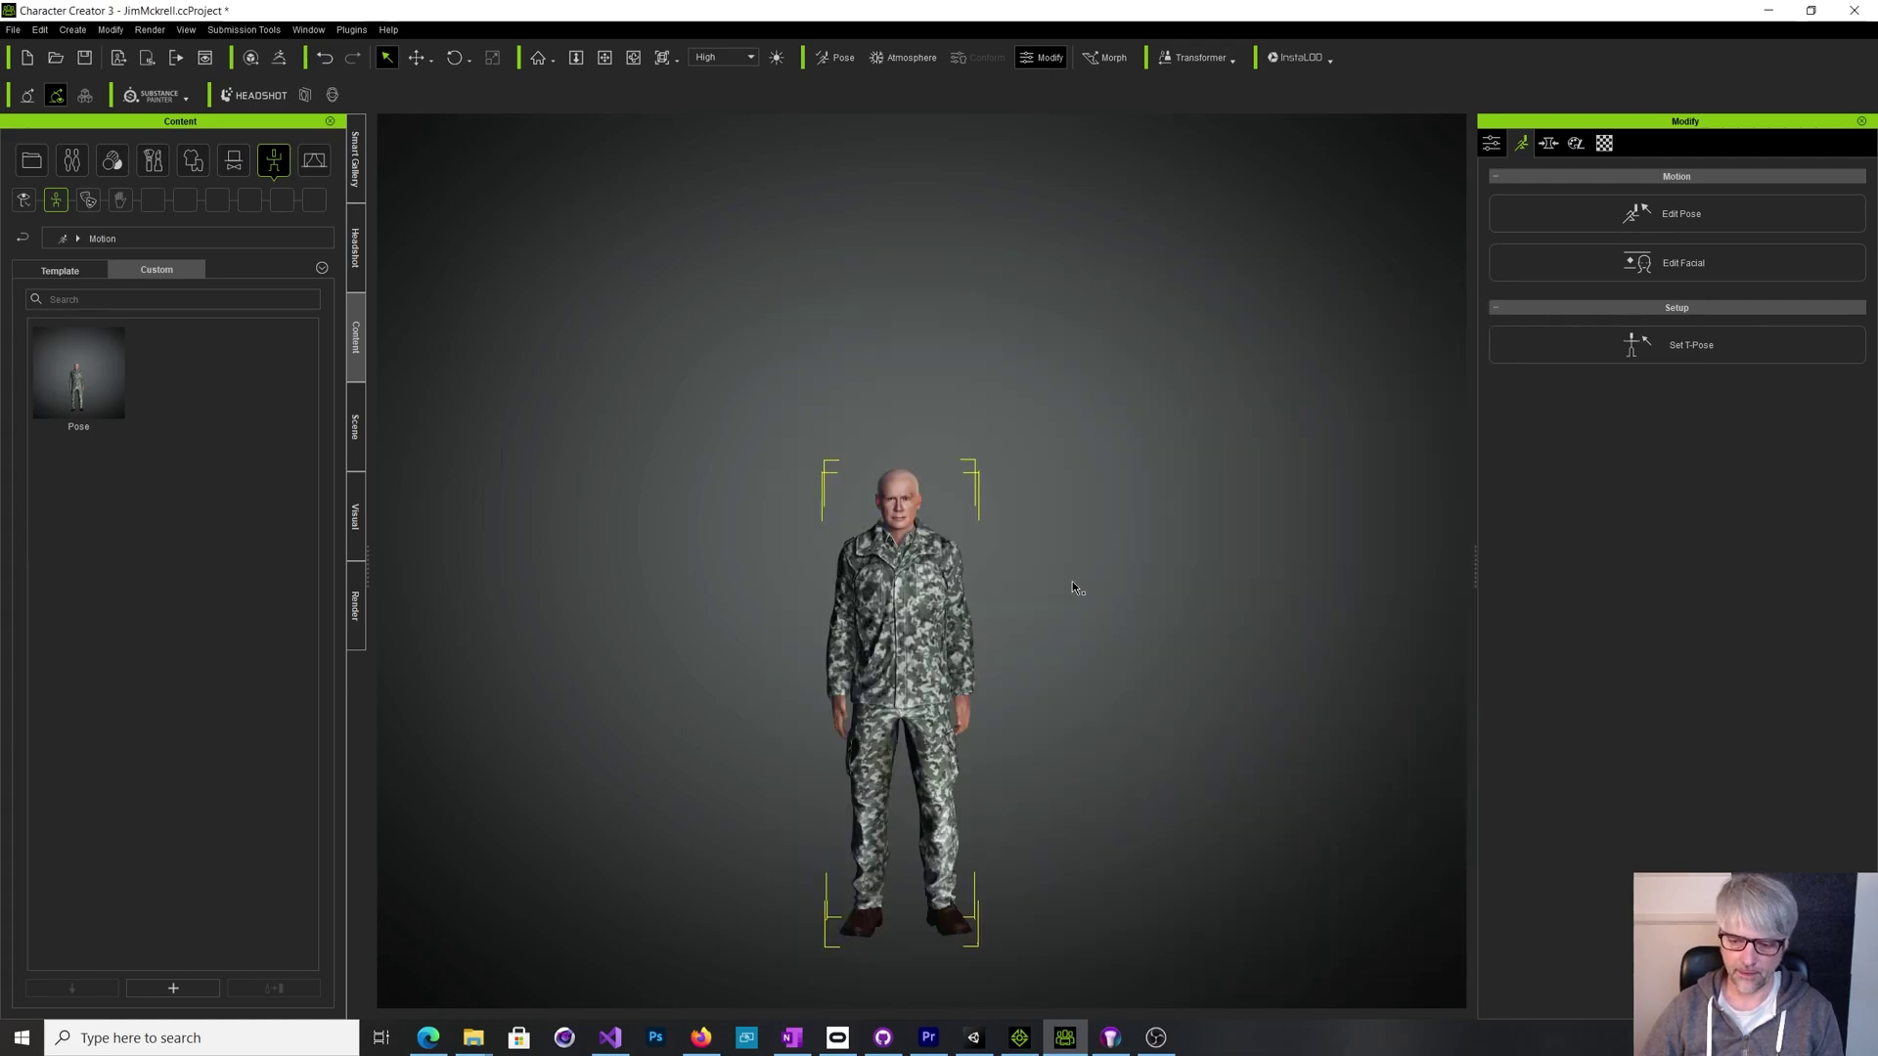
Step: Switch to Unity and play the Calibration clip of SpaceCadetMotionExport2_Motion in an enlarged preview
{"action": "left_click", "coordinate": [973, 1038]}
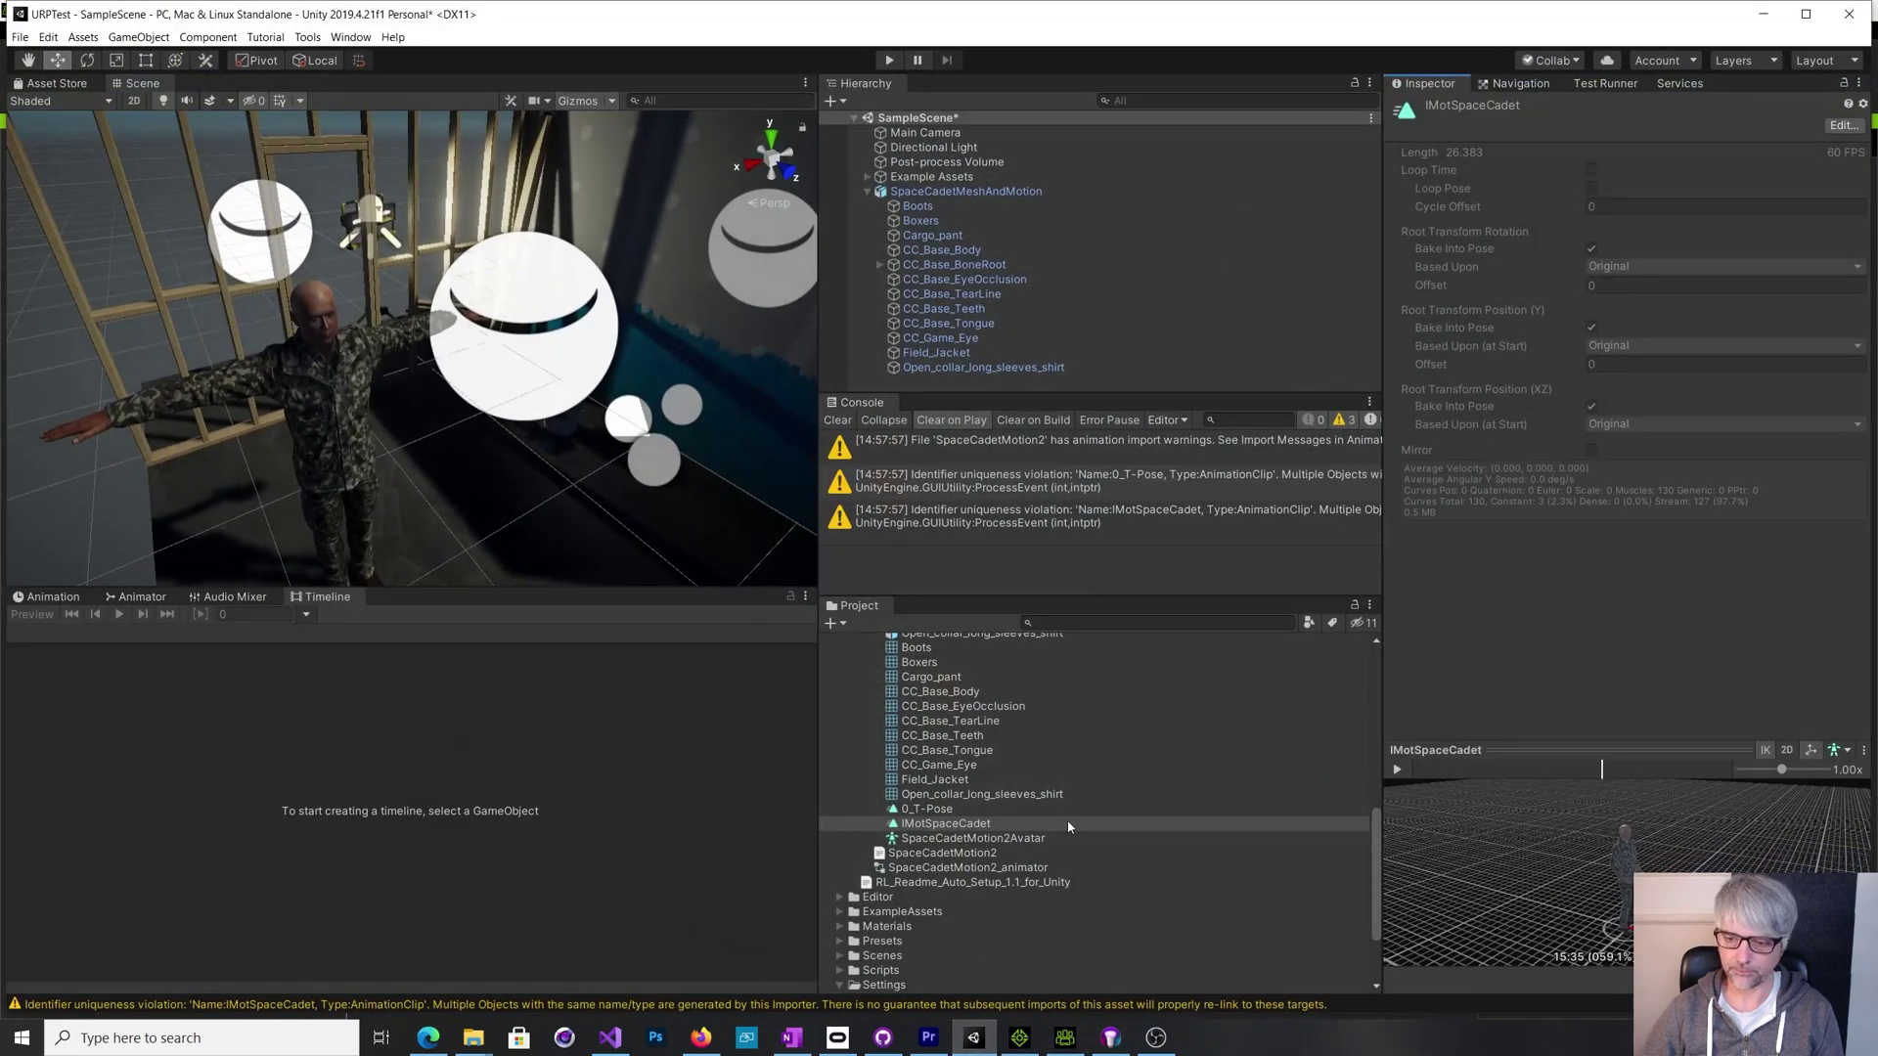
{"action": "left_click", "coordinate": [1203, 751]}
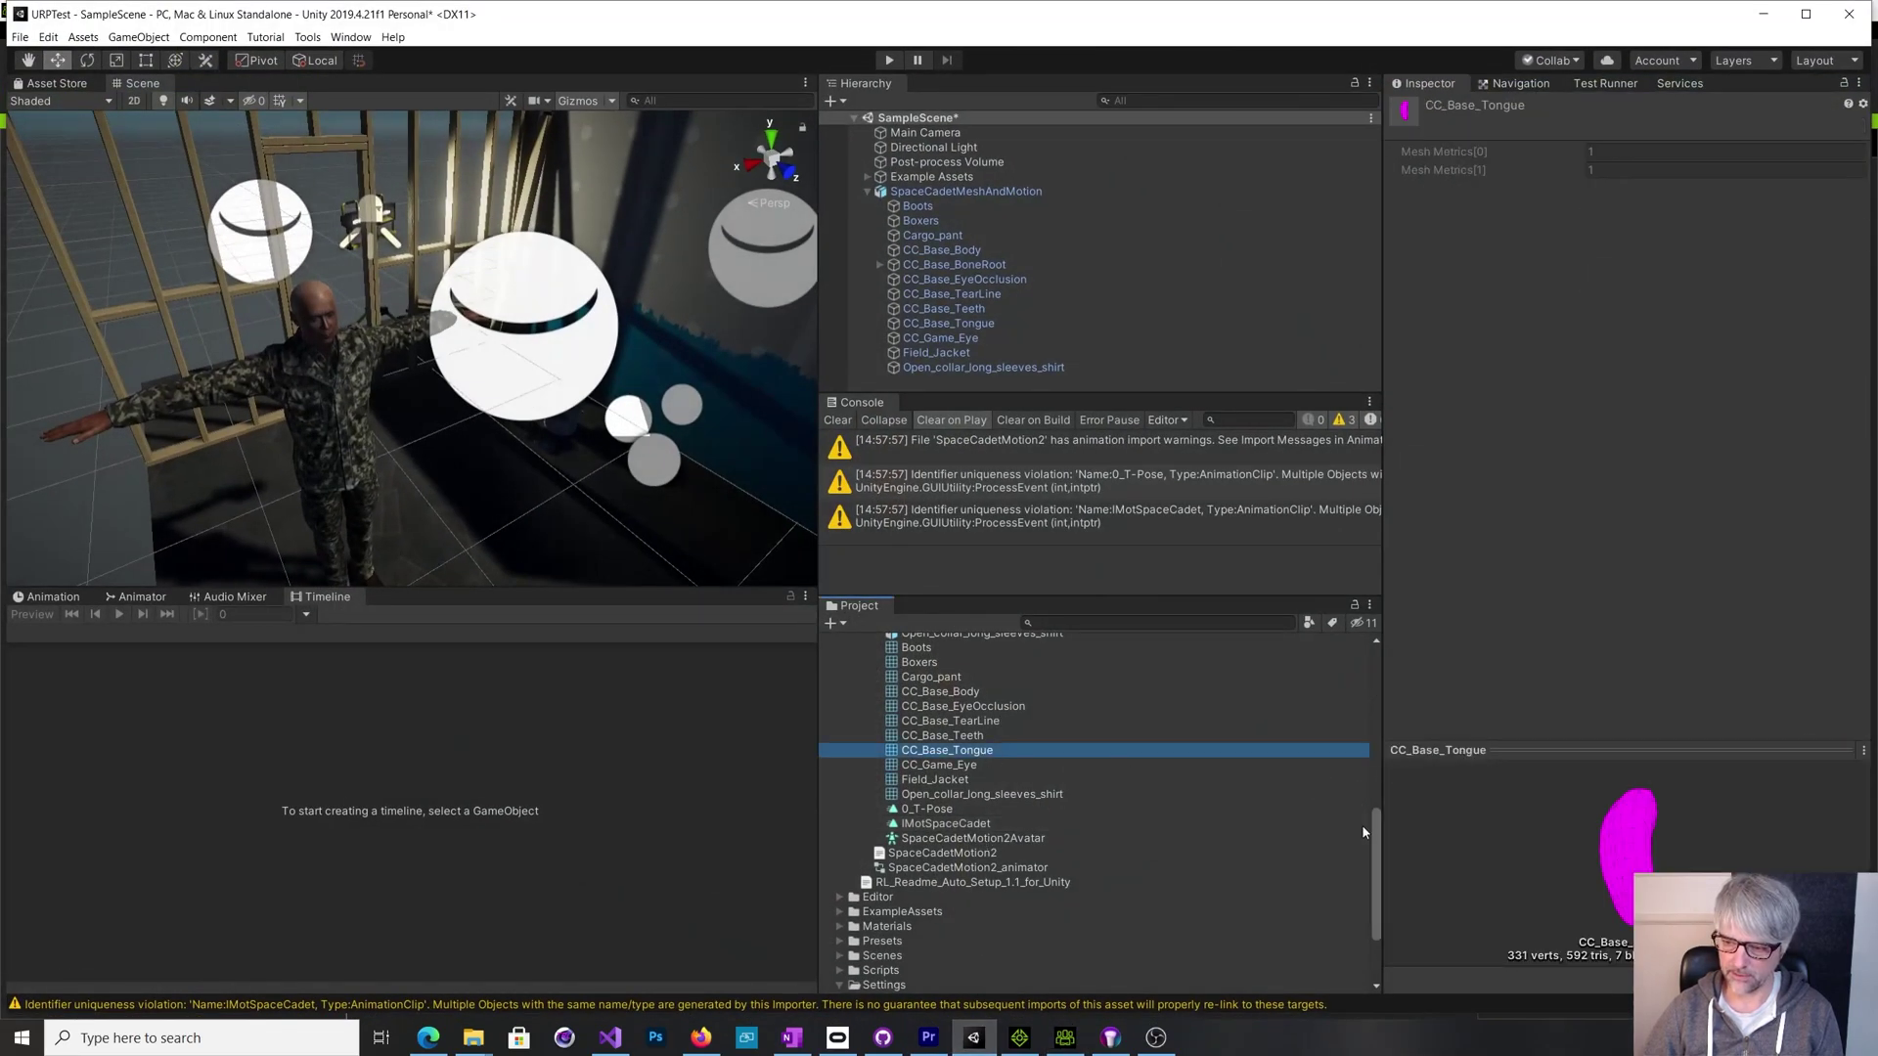
{"action": "left_click_drag", "start_coordinate": [1379, 841], "coordinate": [1372, 658]}
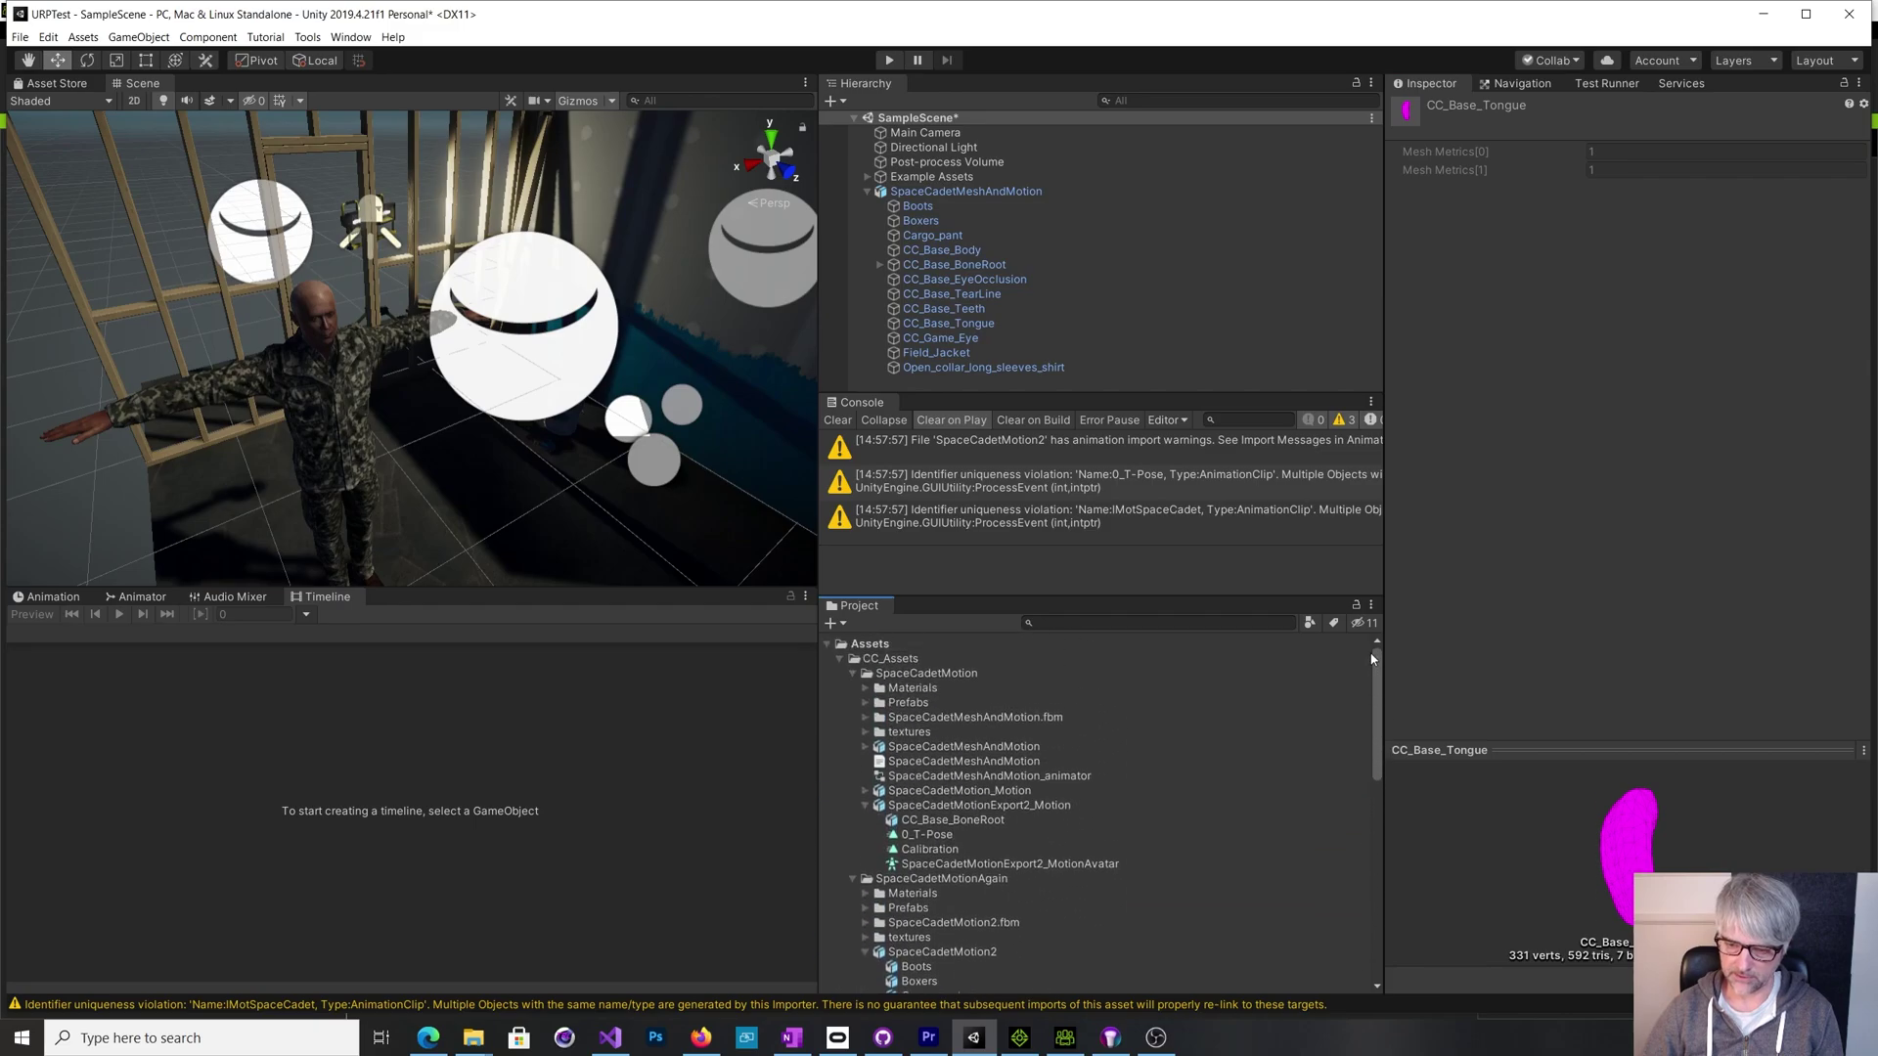
{"action": "left_click", "coordinate": [864, 747]}
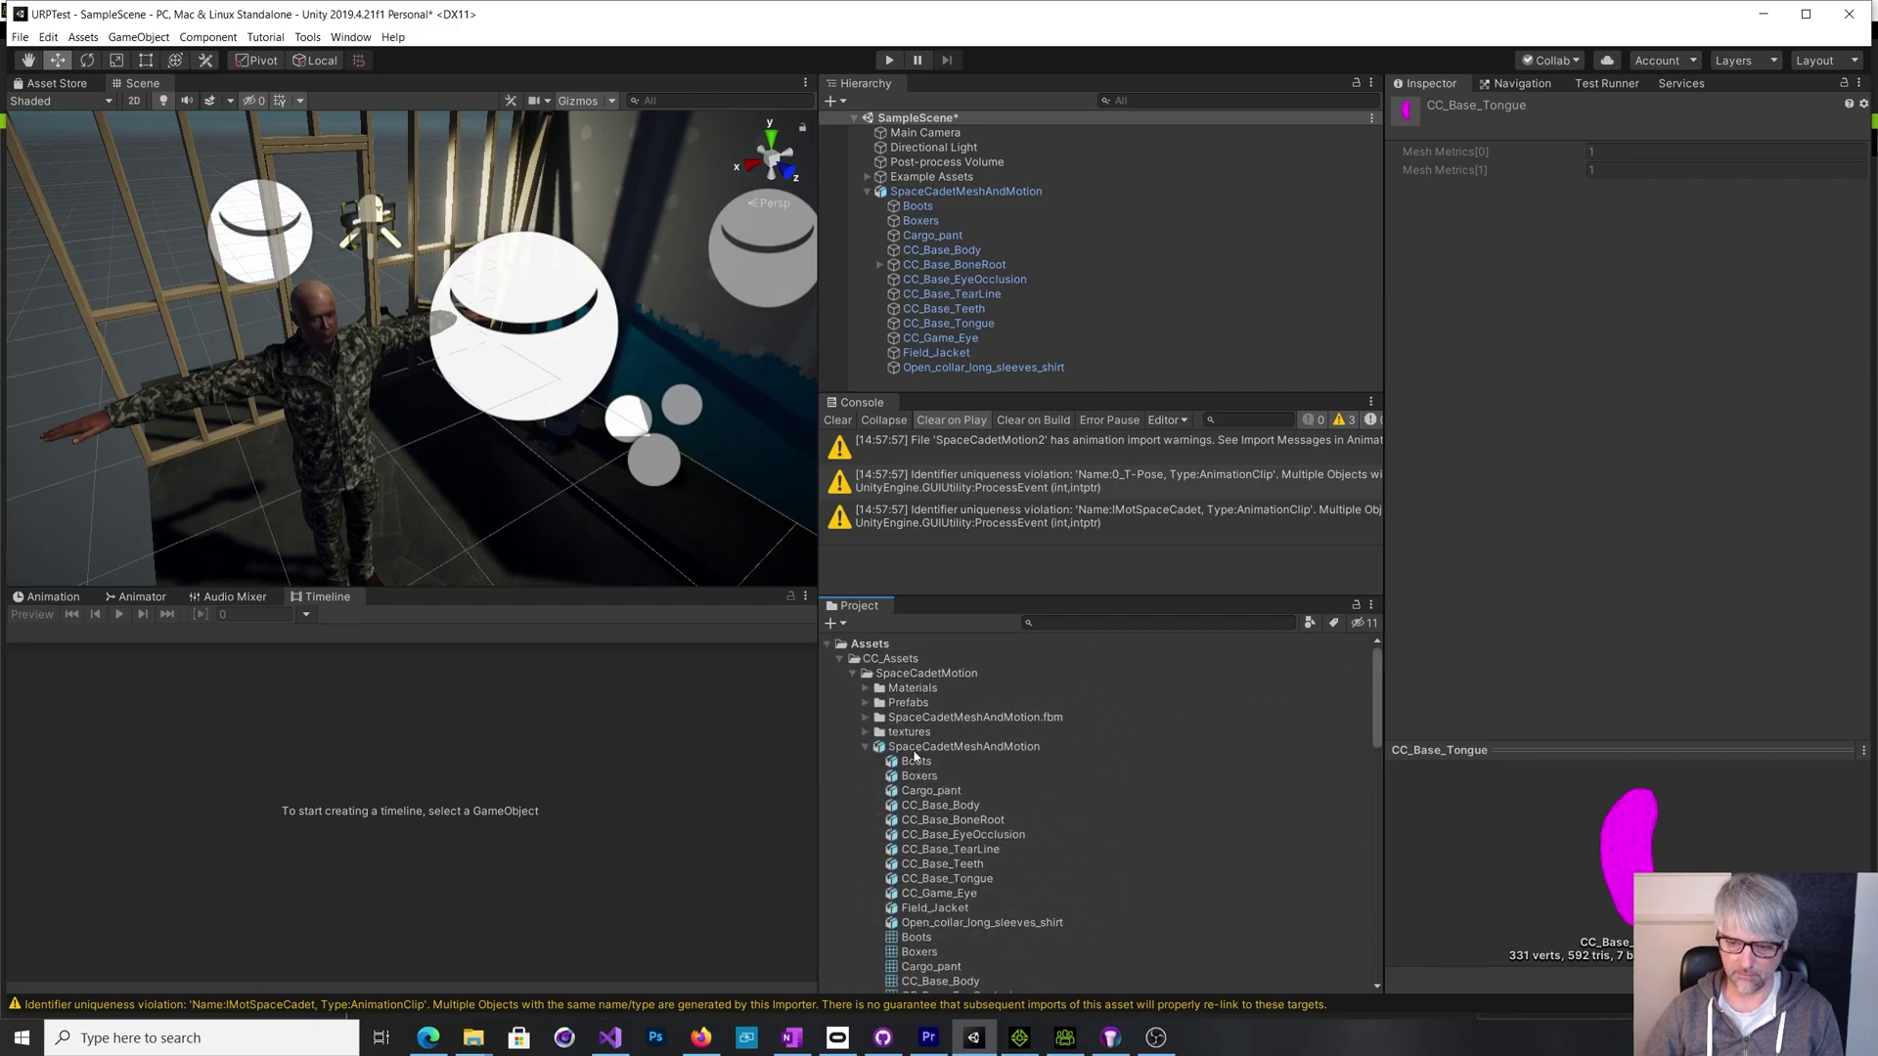
{"action": "left_click", "coordinate": [865, 748]}
{"action": "left_click", "coordinate": [934, 849]}
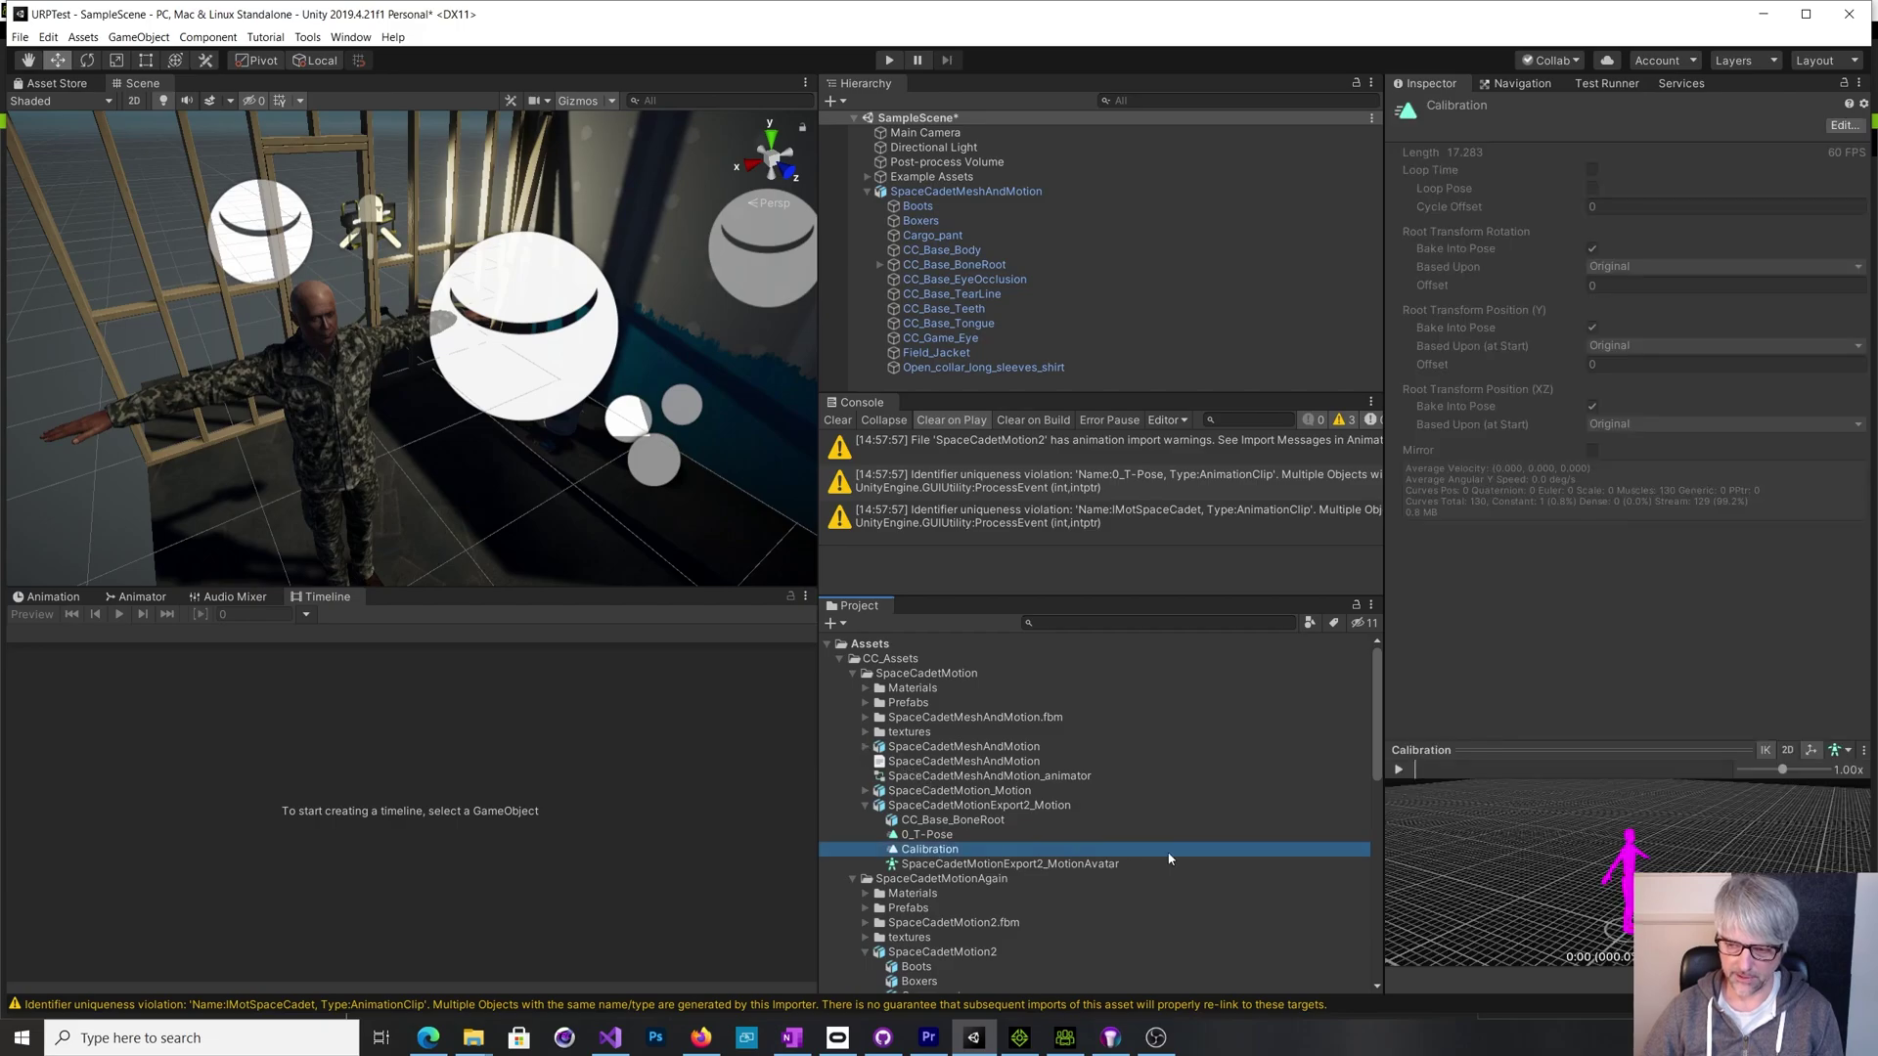
{"action": "left_click_drag", "start_coordinate": [1505, 750], "coordinate": [1511, 612]}
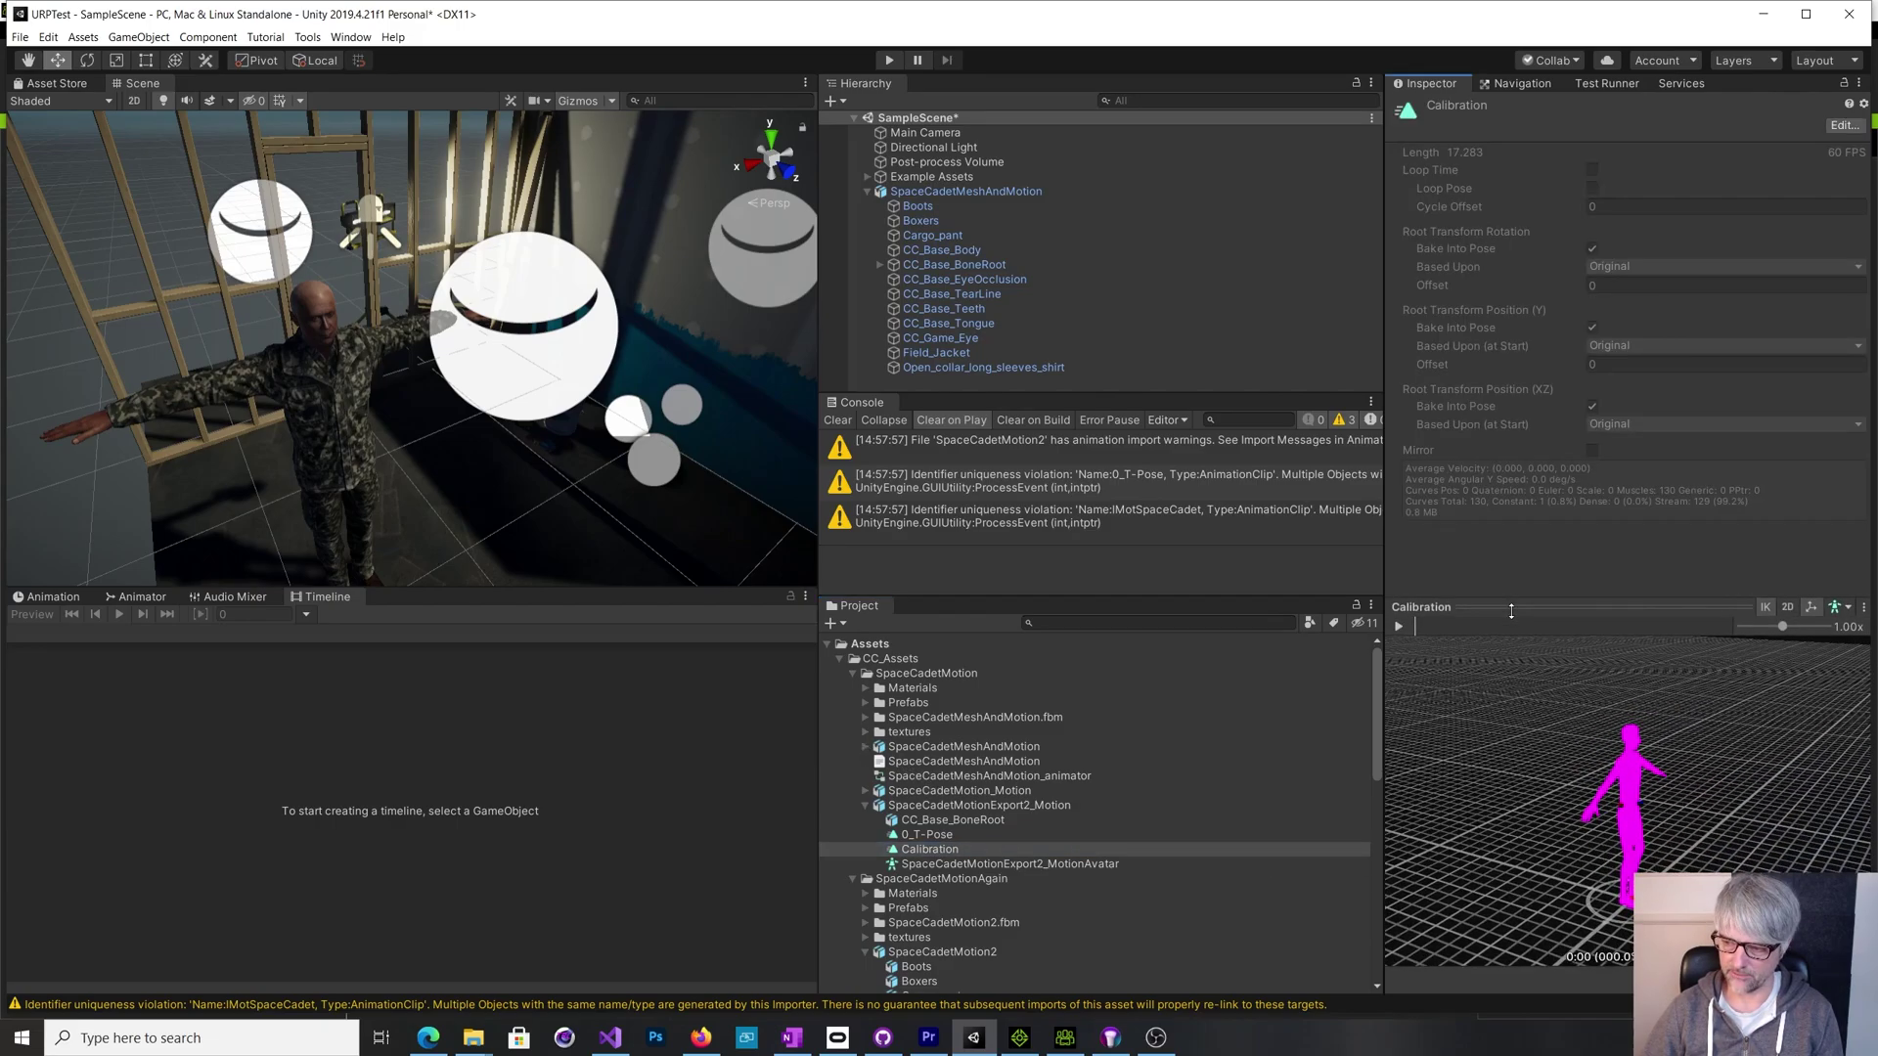
{"action": "left_click", "coordinate": [1400, 627]}
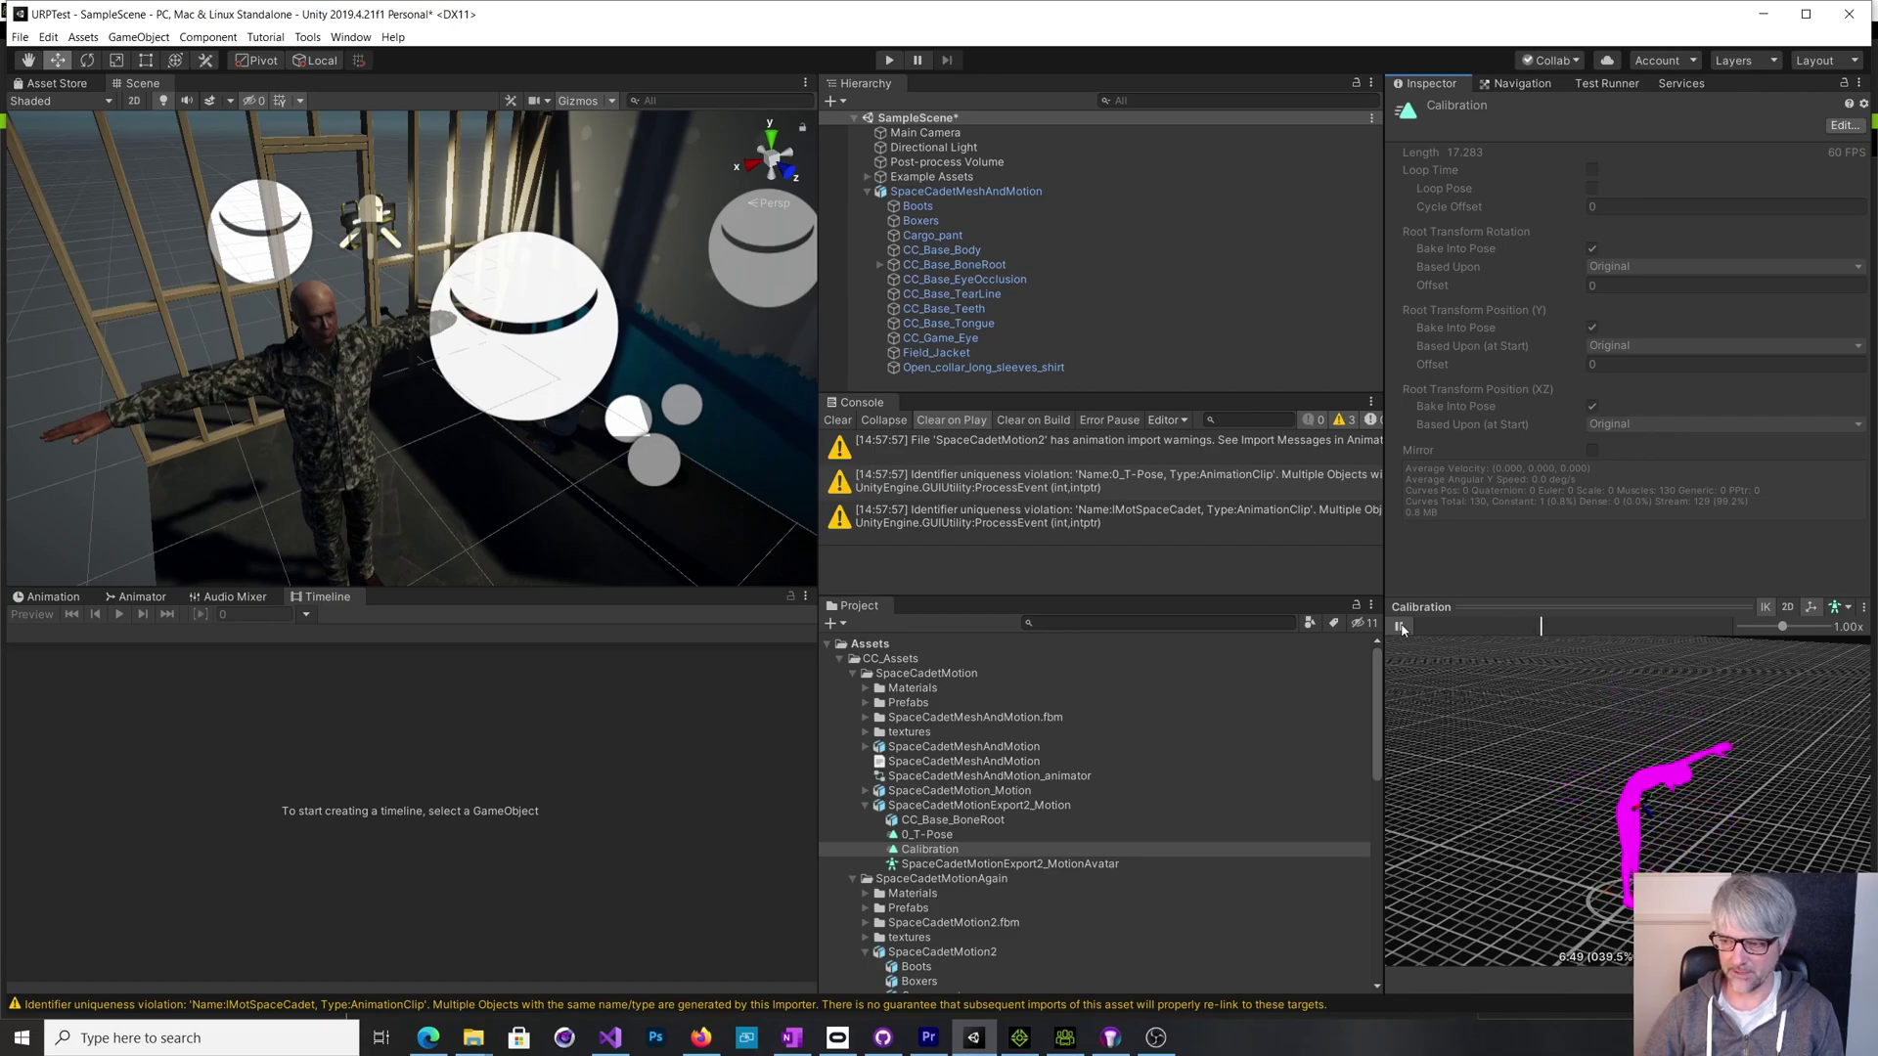
Step: Pause the Calibration preview and compare the 0_T-Pose and Calibration clips of SpaceCadetMotionExport2_Motion and SpaceCadetMeshAndMotion
{"action": "left_click", "coordinate": [1401, 627]}
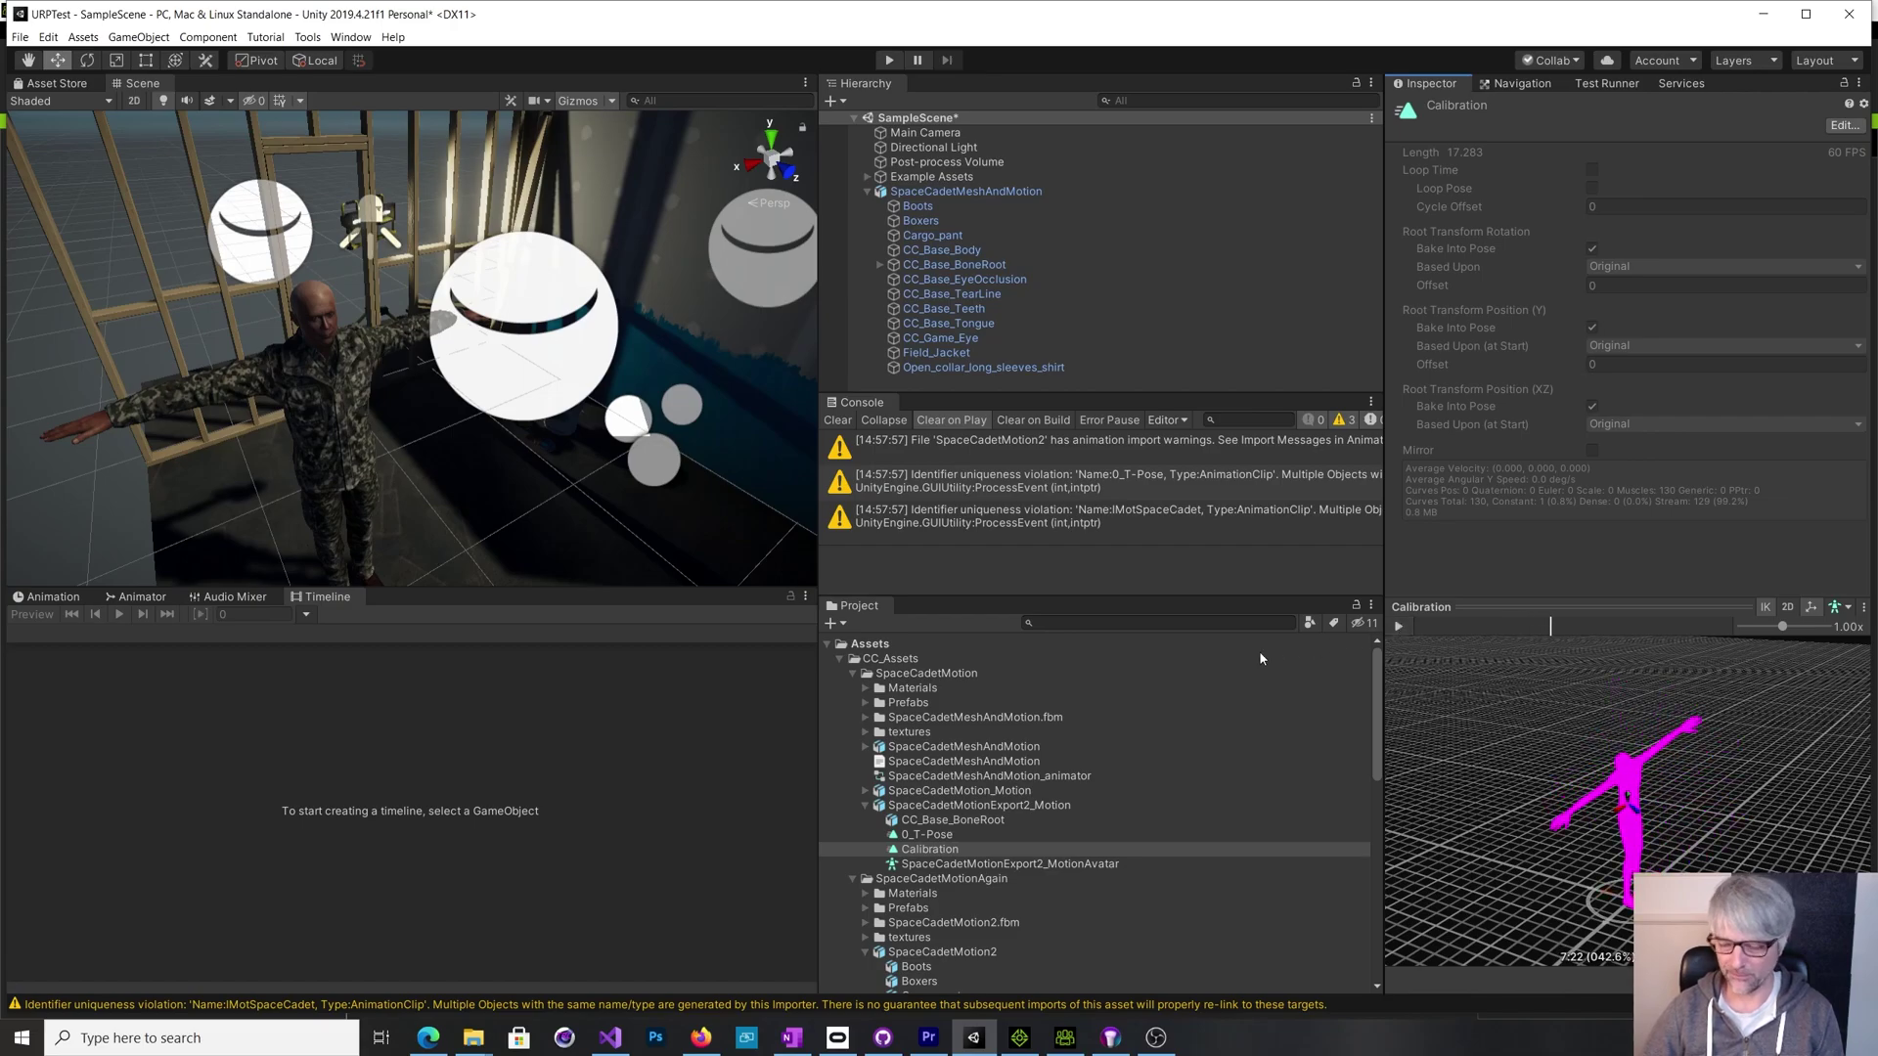
{"action": "left_click", "coordinate": [928, 834]}
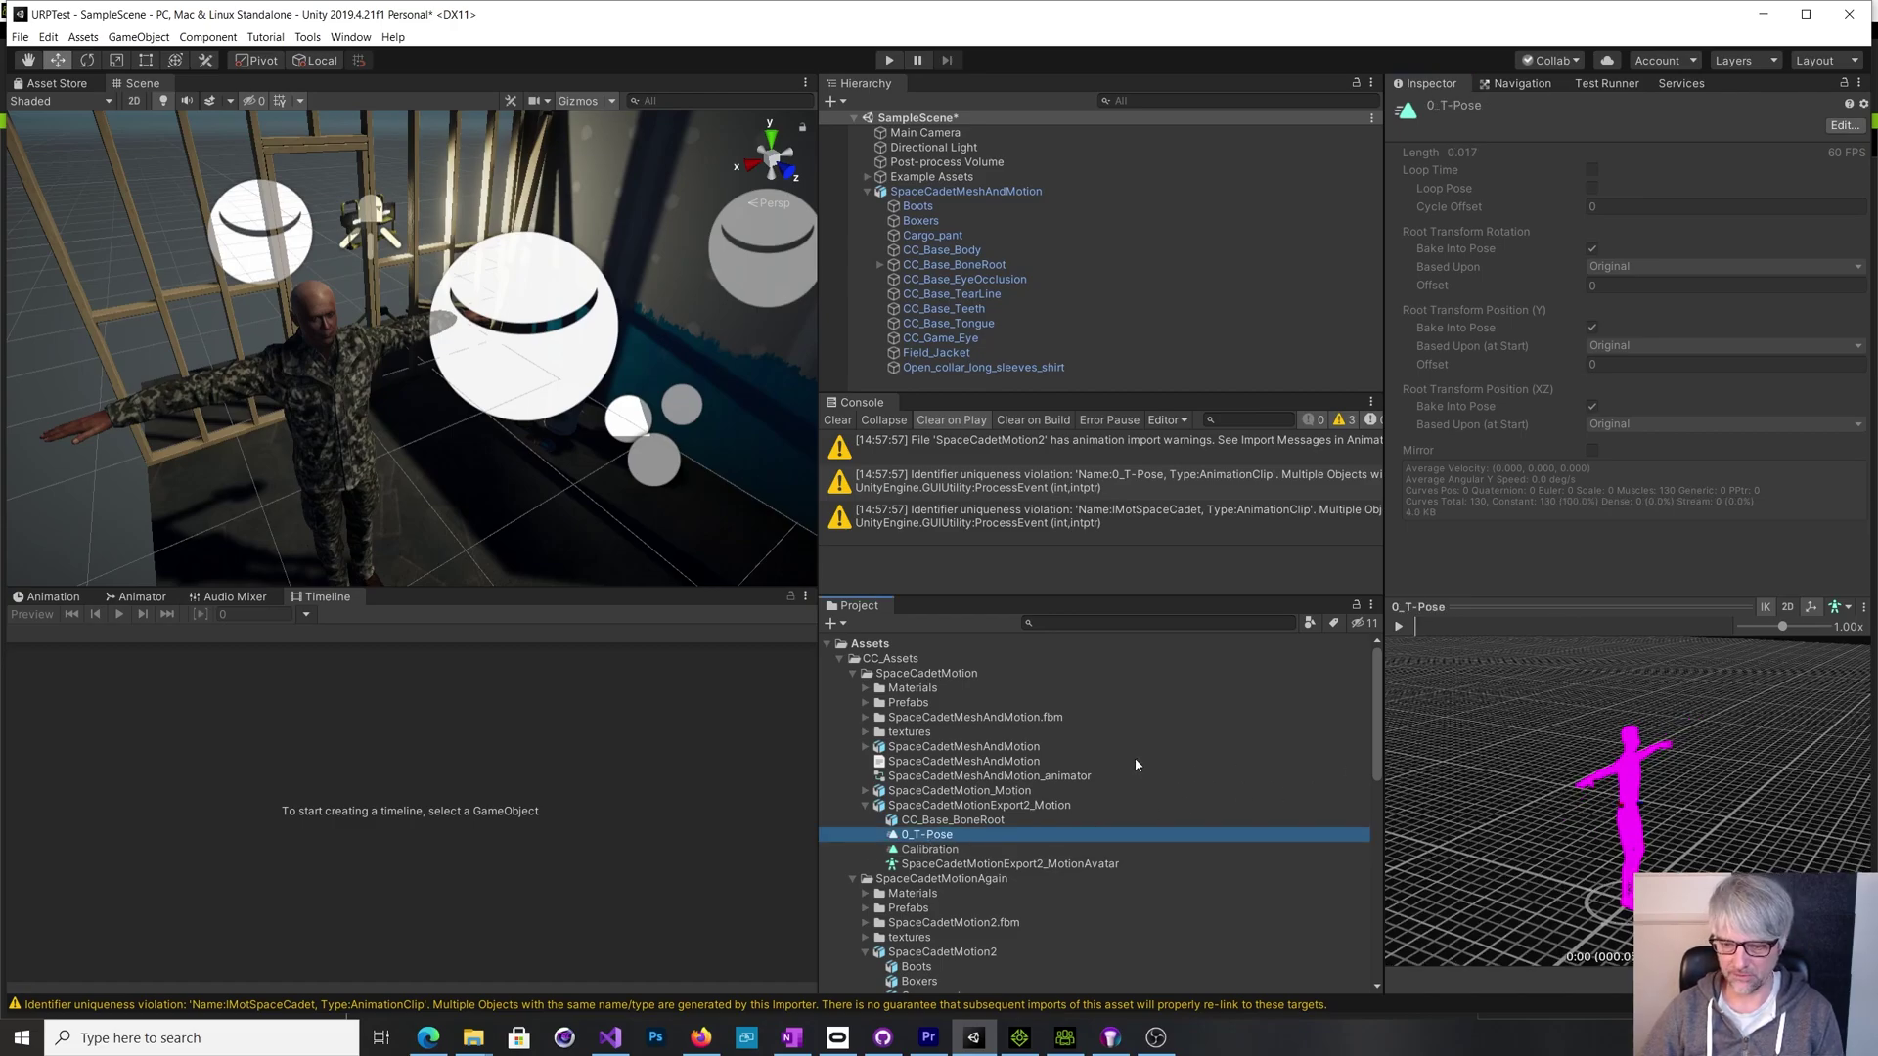
{"action": "left_click", "coordinate": [866, 748]}
{"action": "scroll", "coordinate": [977, 865], "scroll_direction": "down", "scroll_amount": 5}
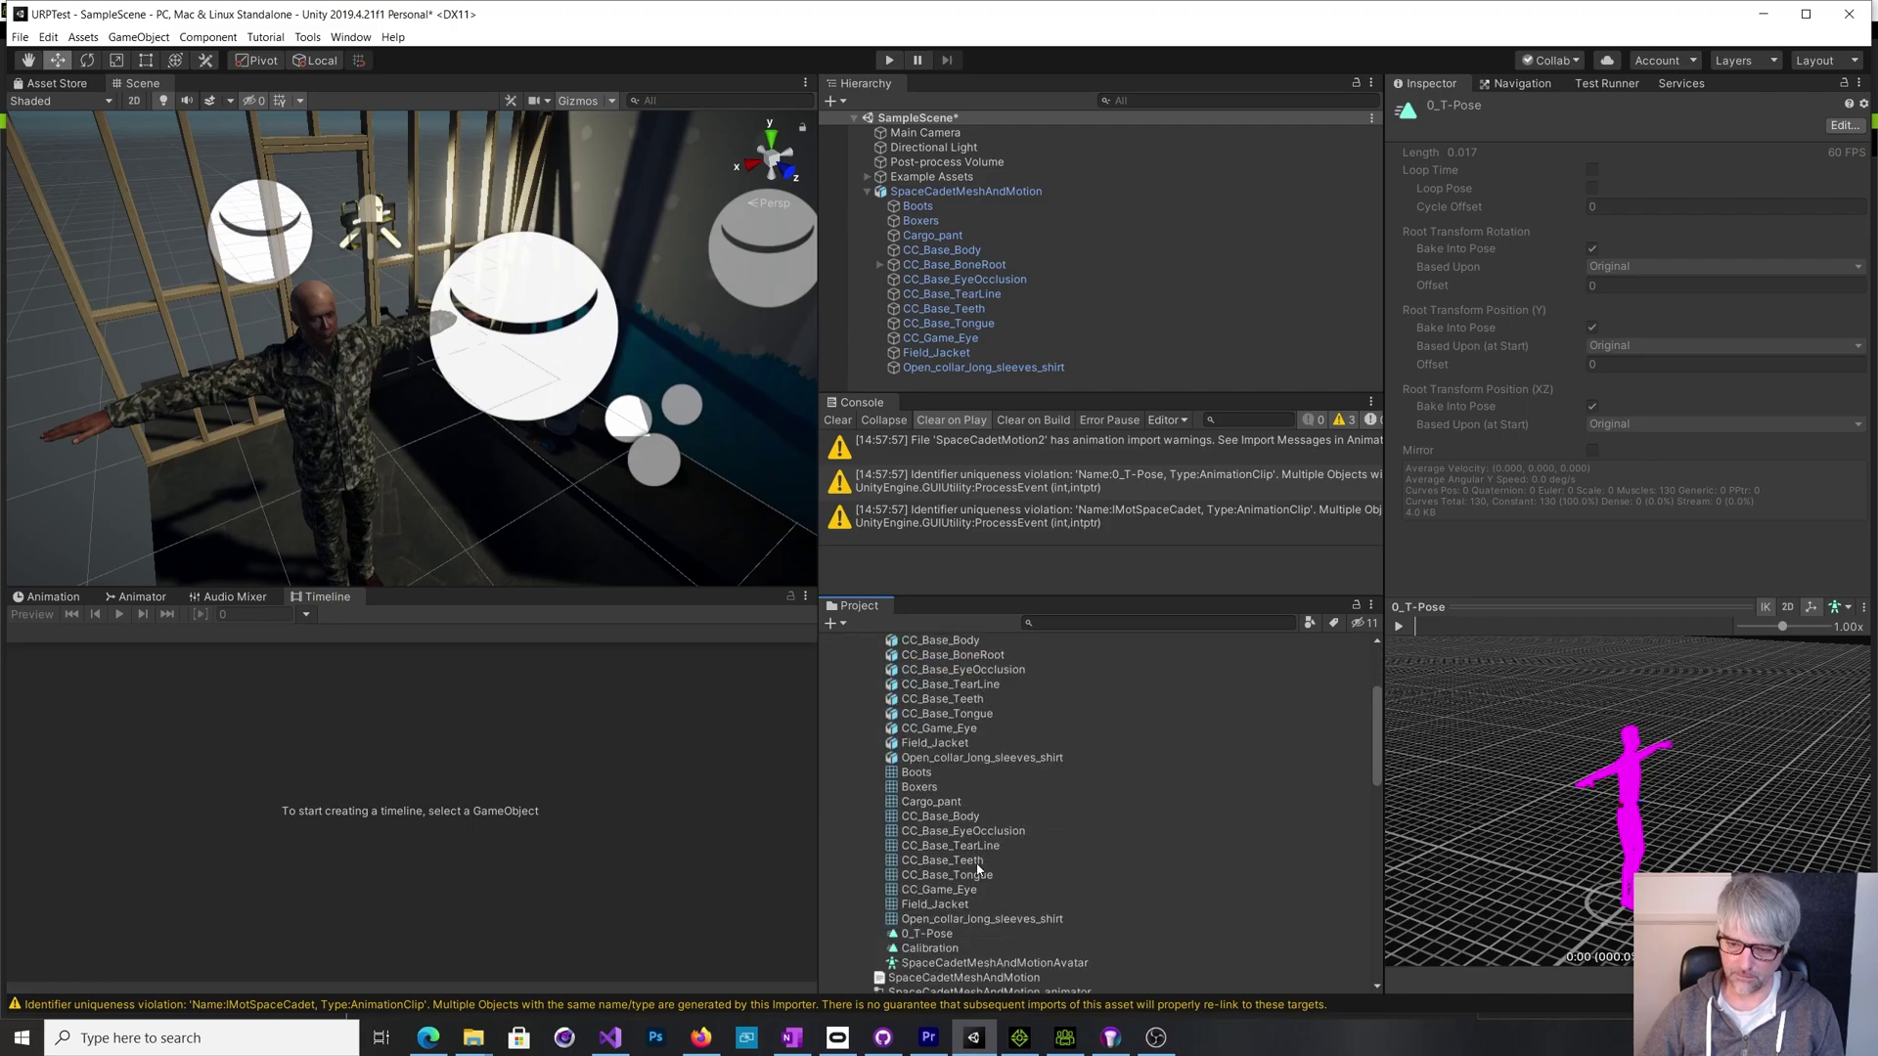
{"action": "left_click", "coordinate": [942, 910]}
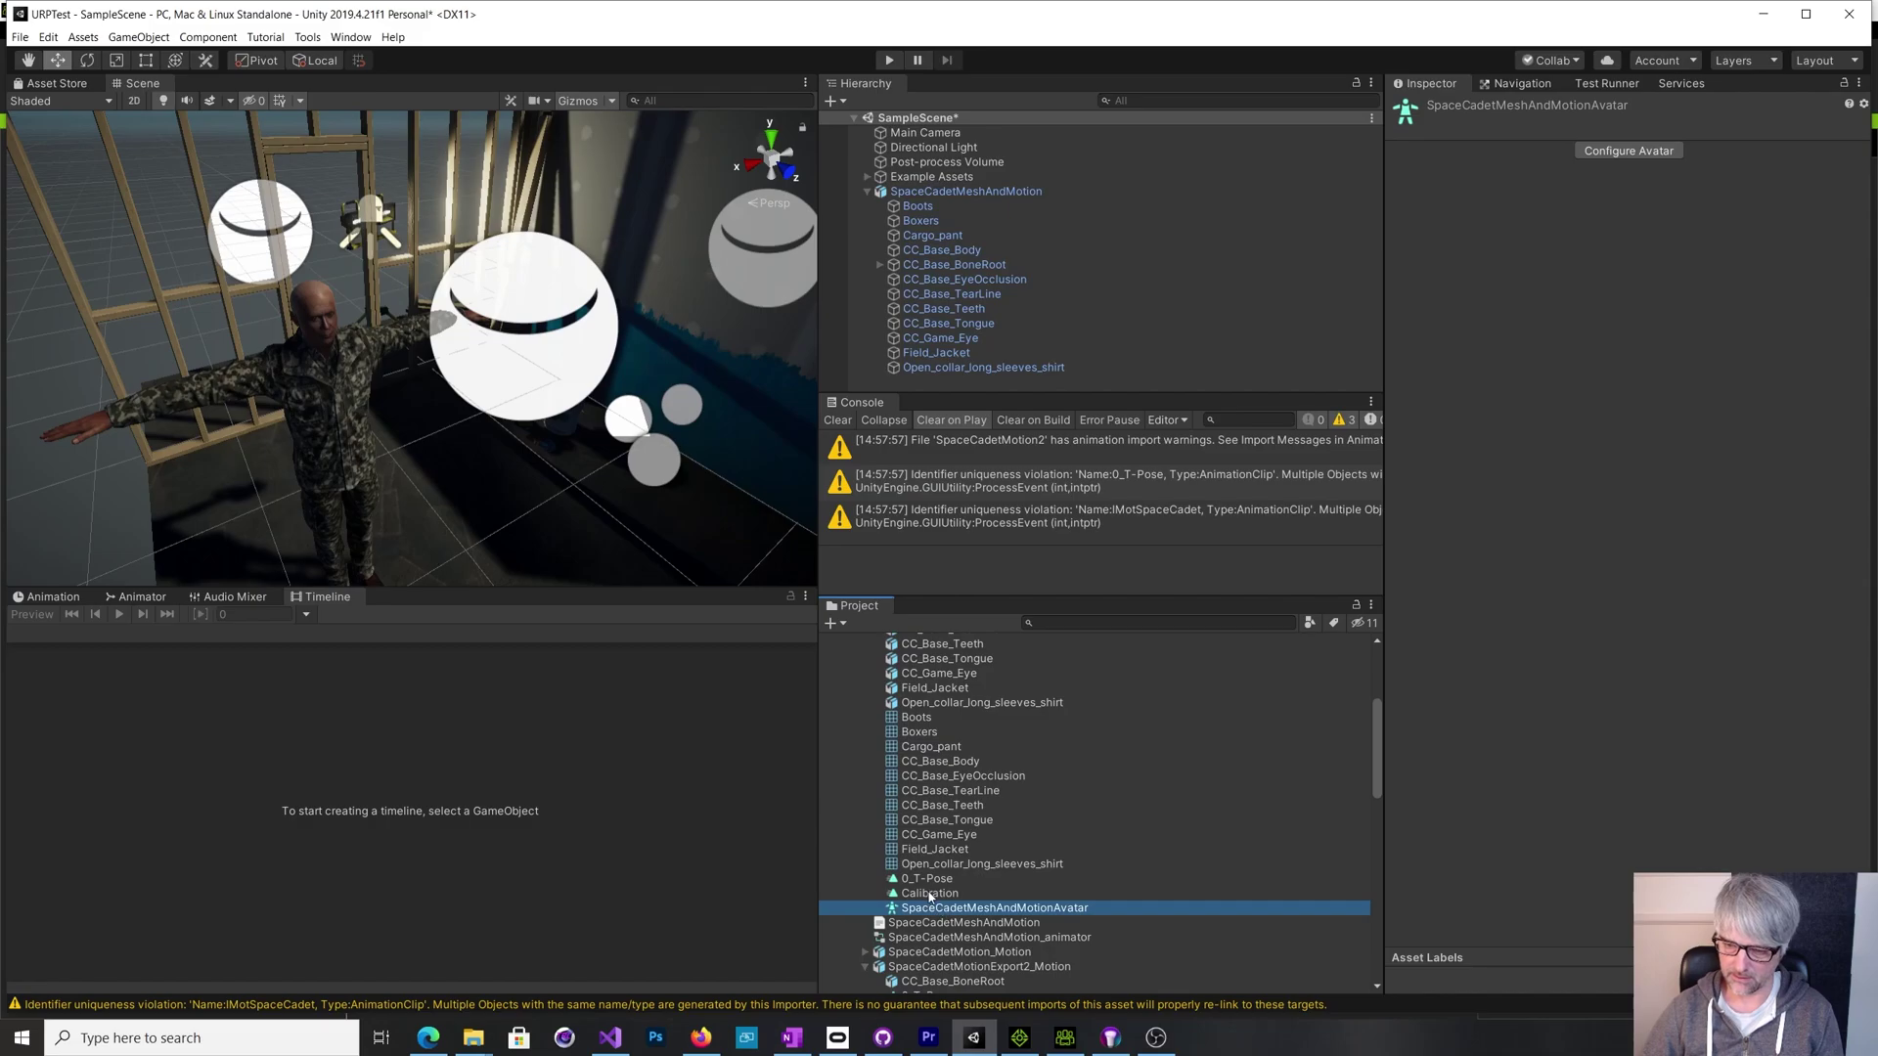
{"action": "left_click", "coordinate": [929, 894]}
{"action": "left_click", "coordinate": [930, 879]}
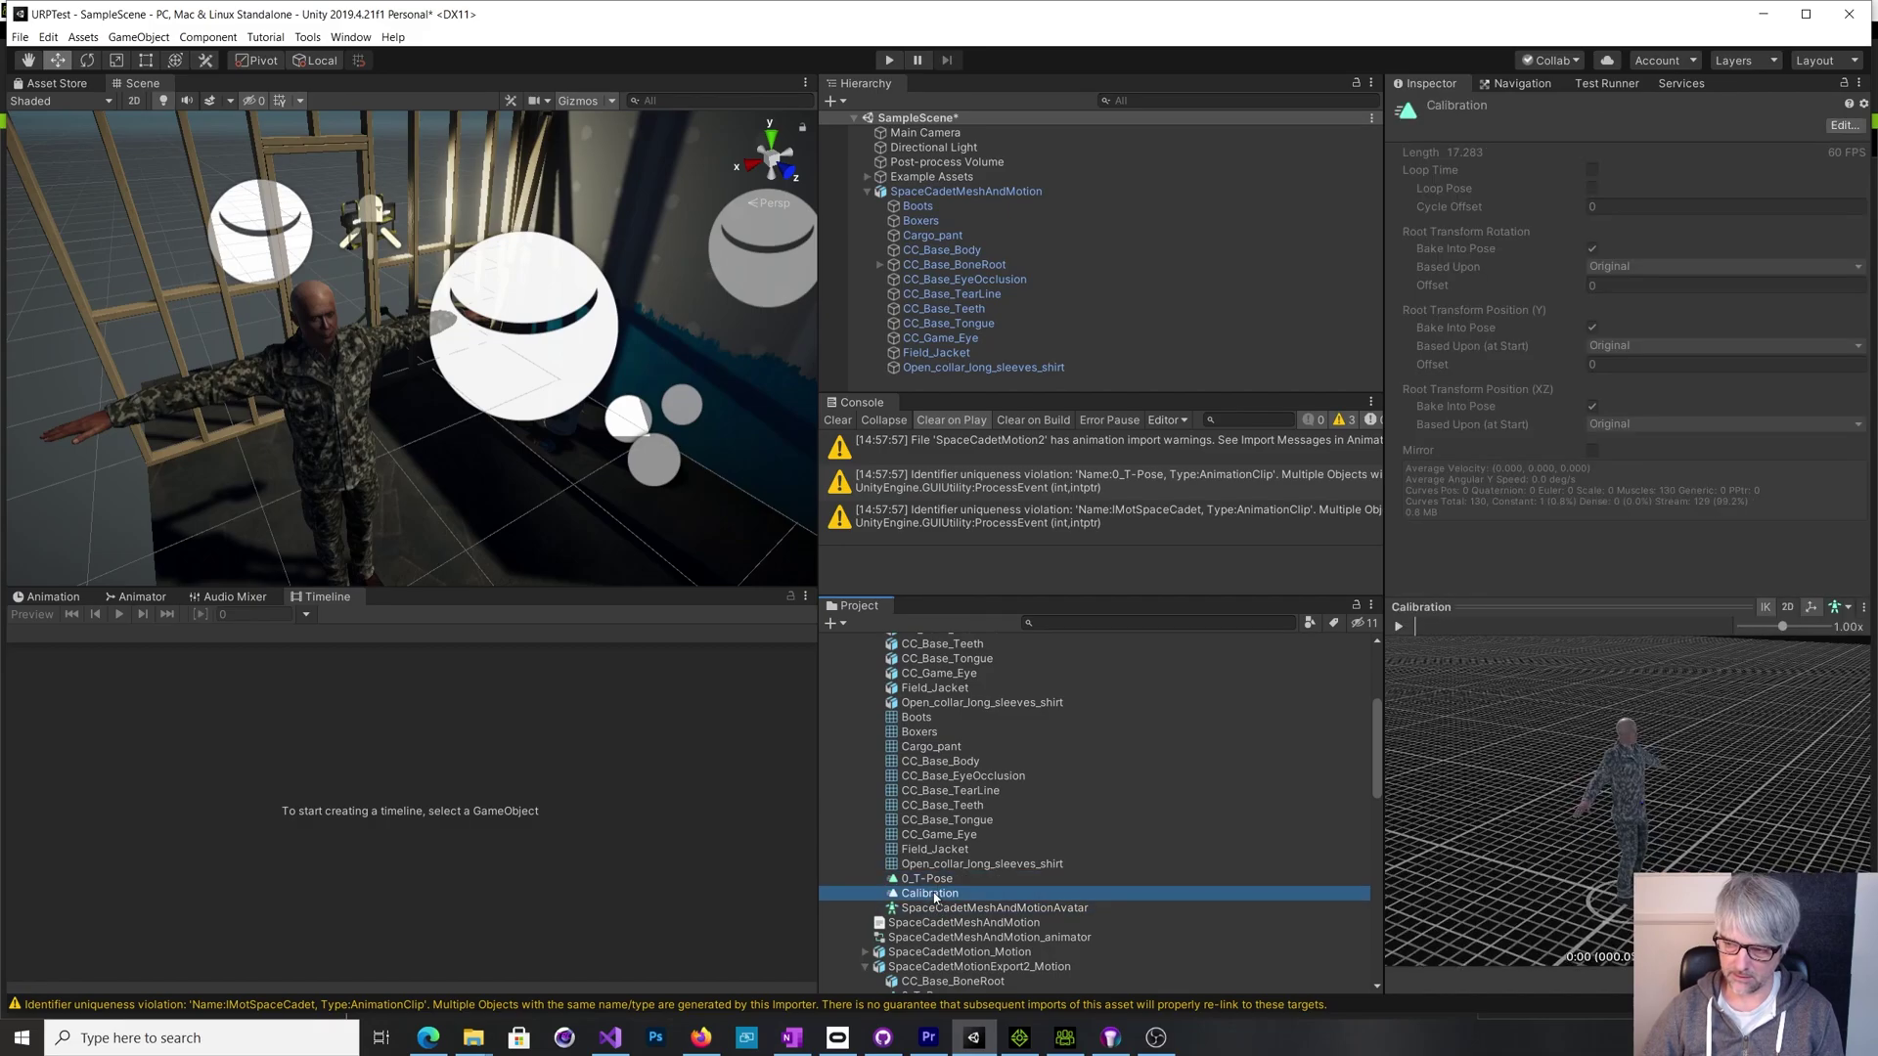
{"action": "left_click", "coordinate": [937, 883]}
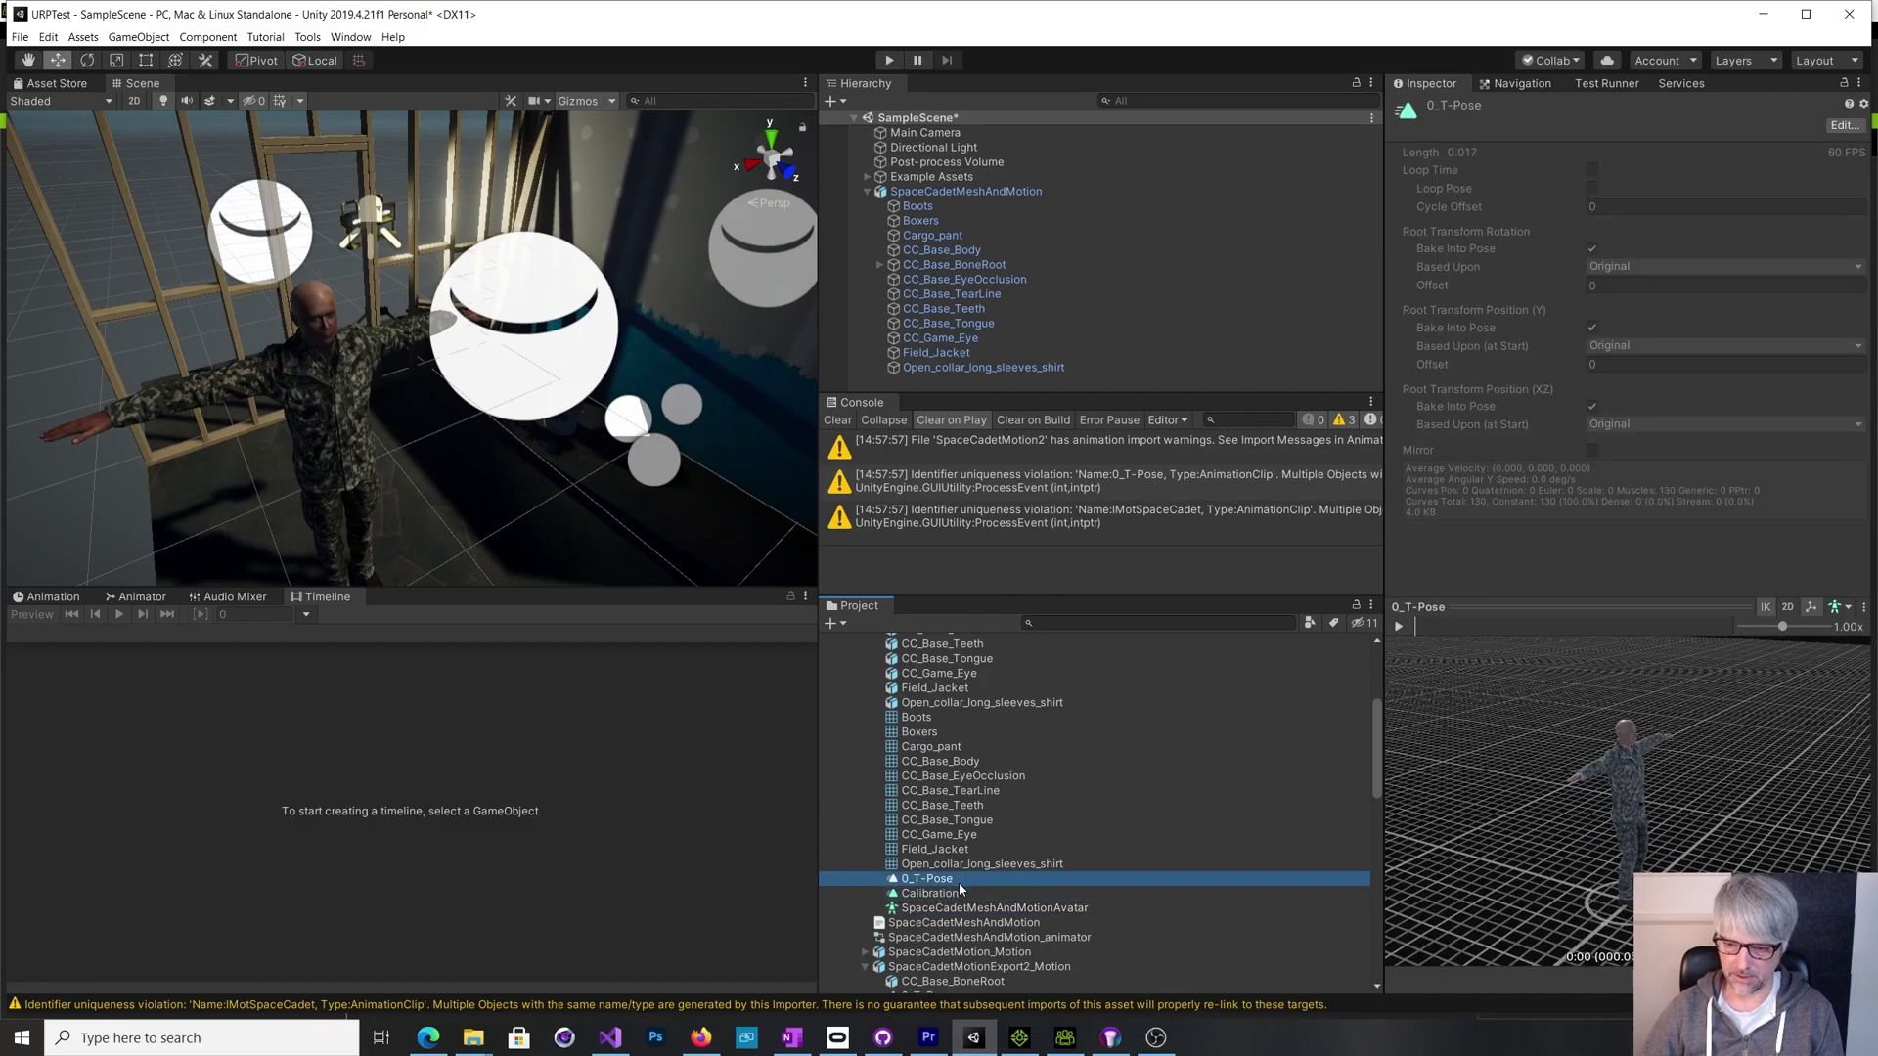
{"action": "left_click", "coordinate": [965, 893]}
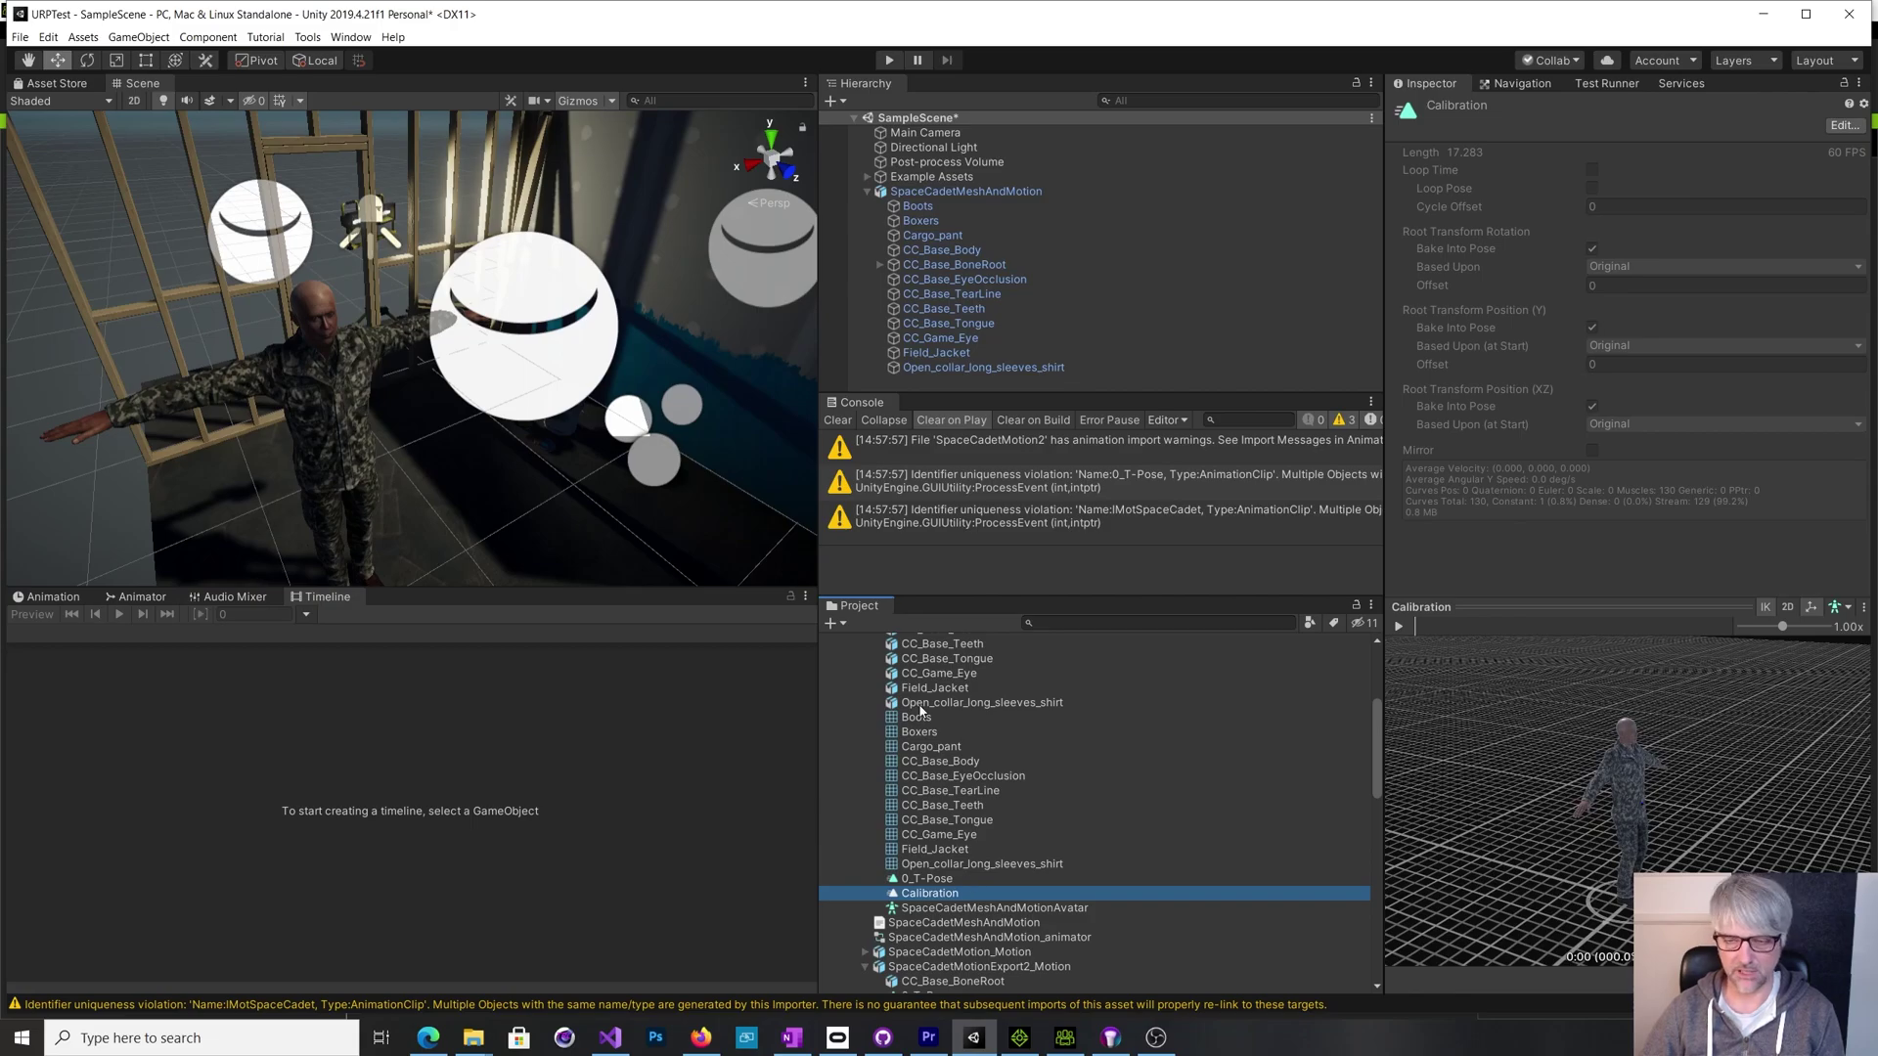
Step: Switch to Character Creator and open the clothed-character FBX export with the included motion set to Custom
{"action": "left_click", "coordinate": [1065, 1037]}
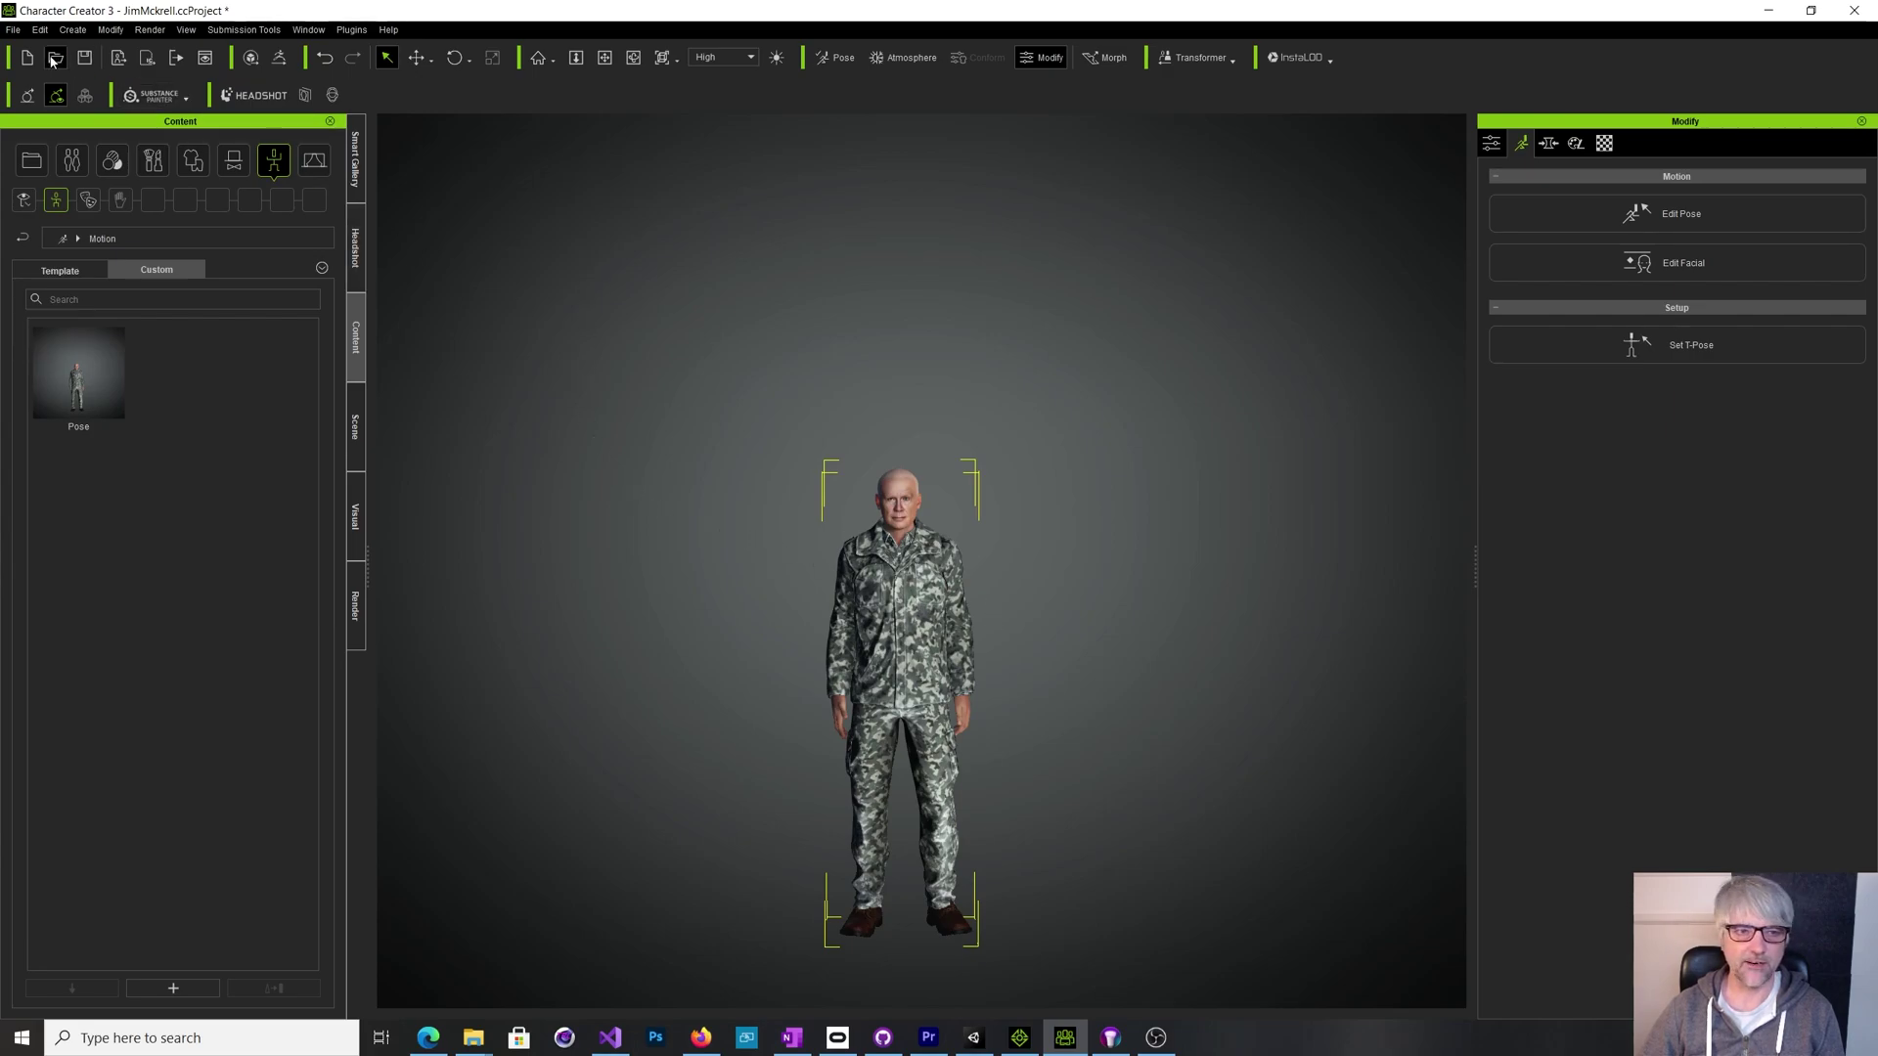
{"action": "left_click", "coordinate": [13, 30]}
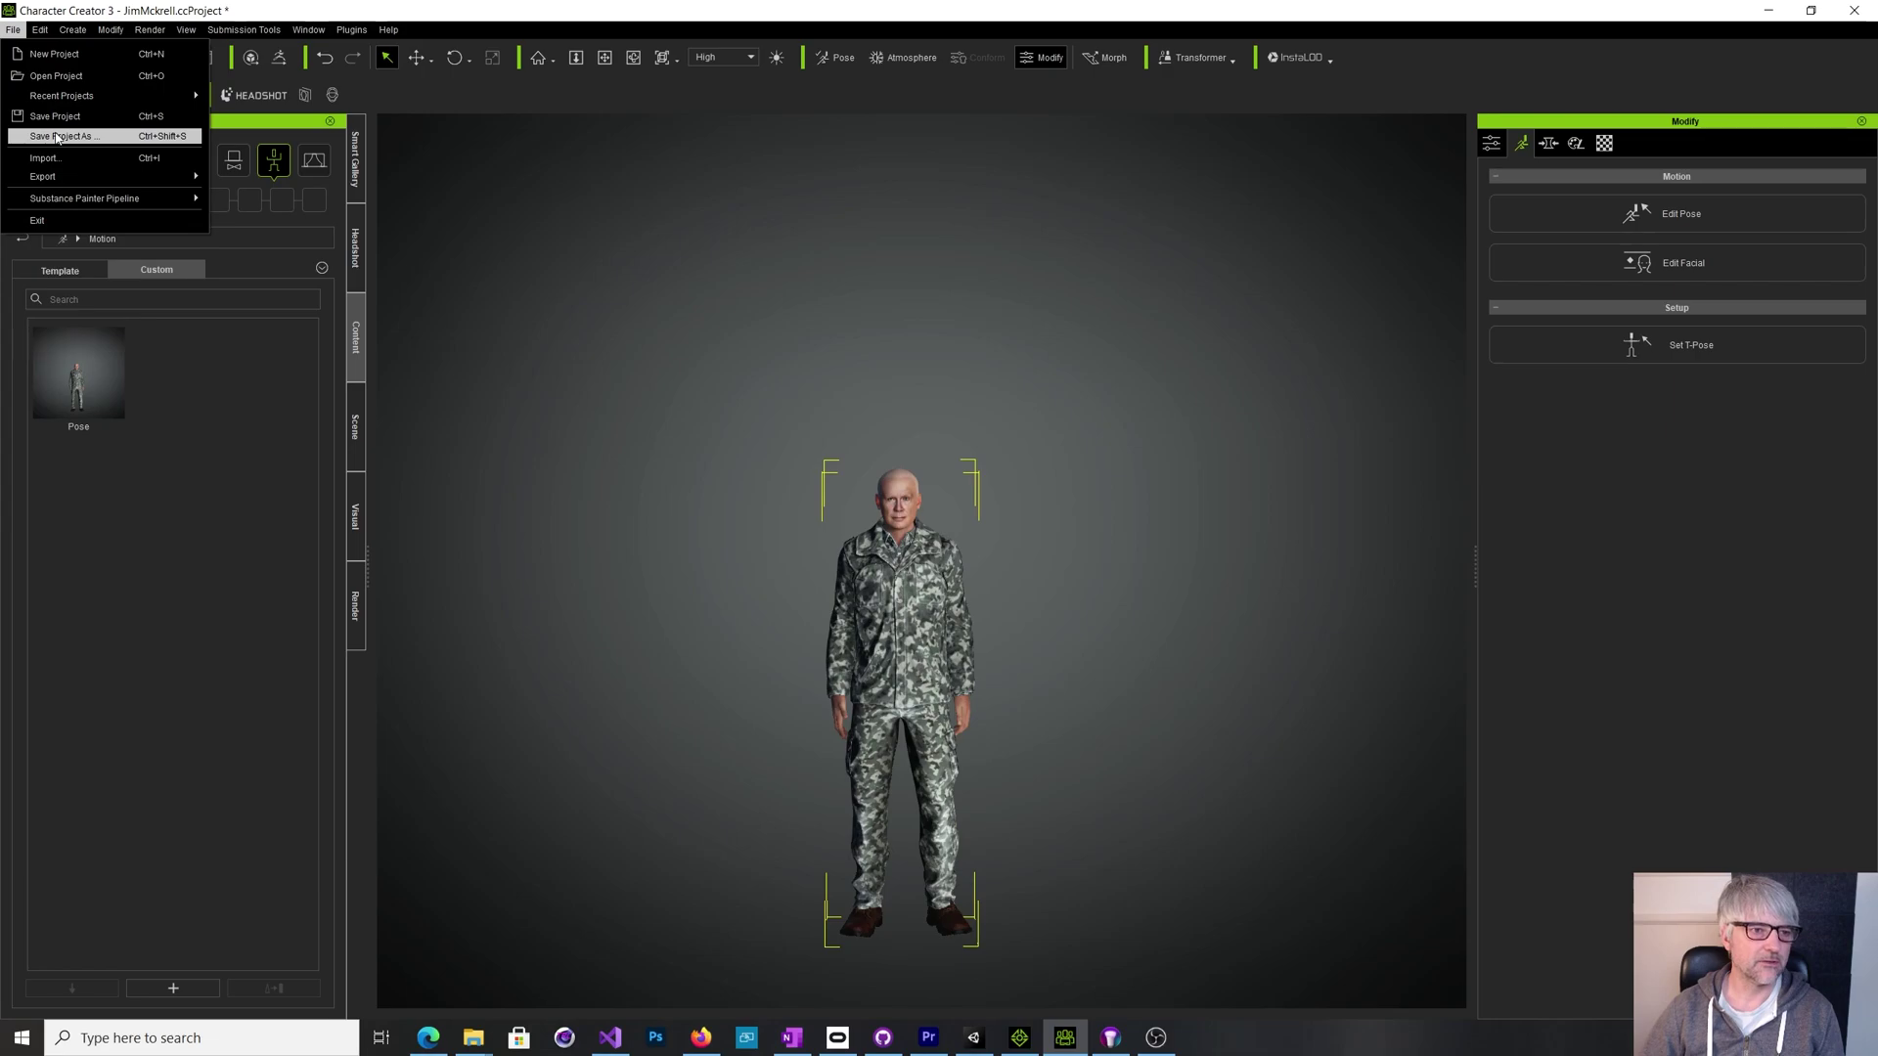
{"action": "mouse_move", "coordinate": [146, 176]}
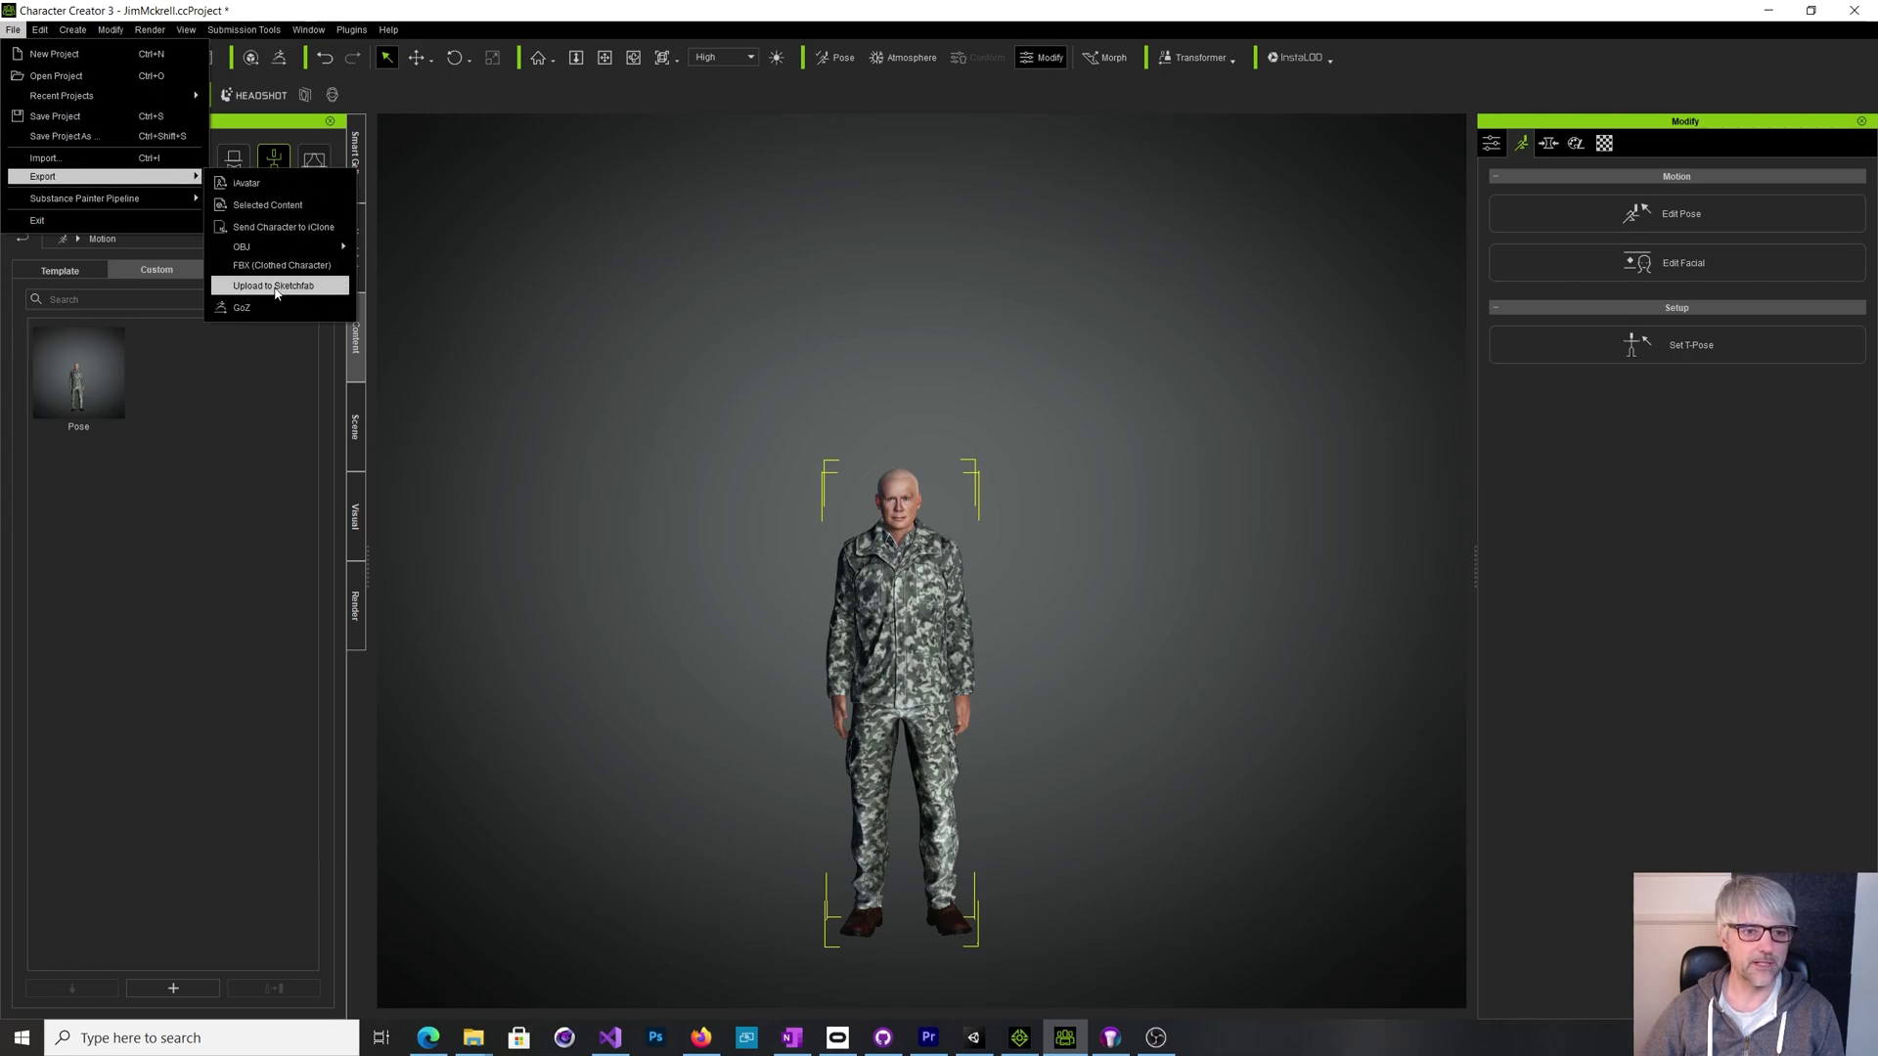
{"action": "left_click", "coordinate": [279, 266]}
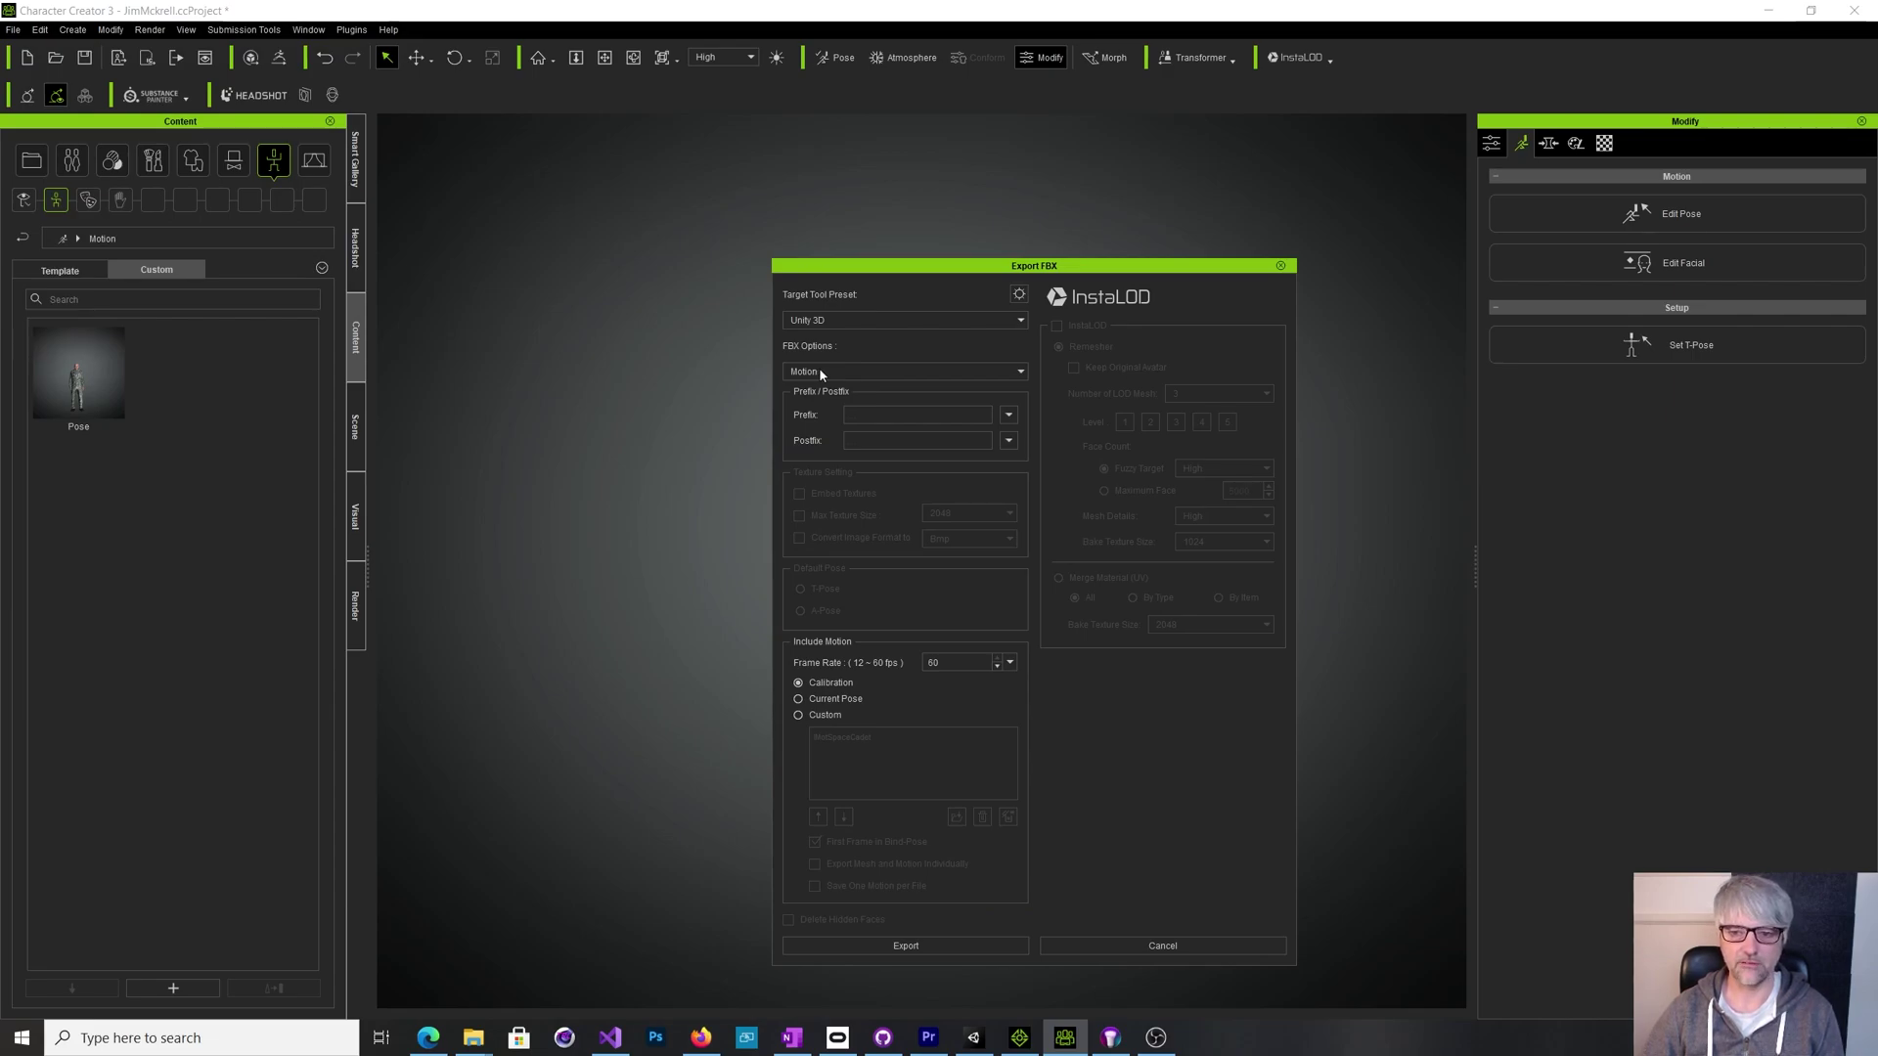
{"action": "left_click", "coordinate": [798, 715]}
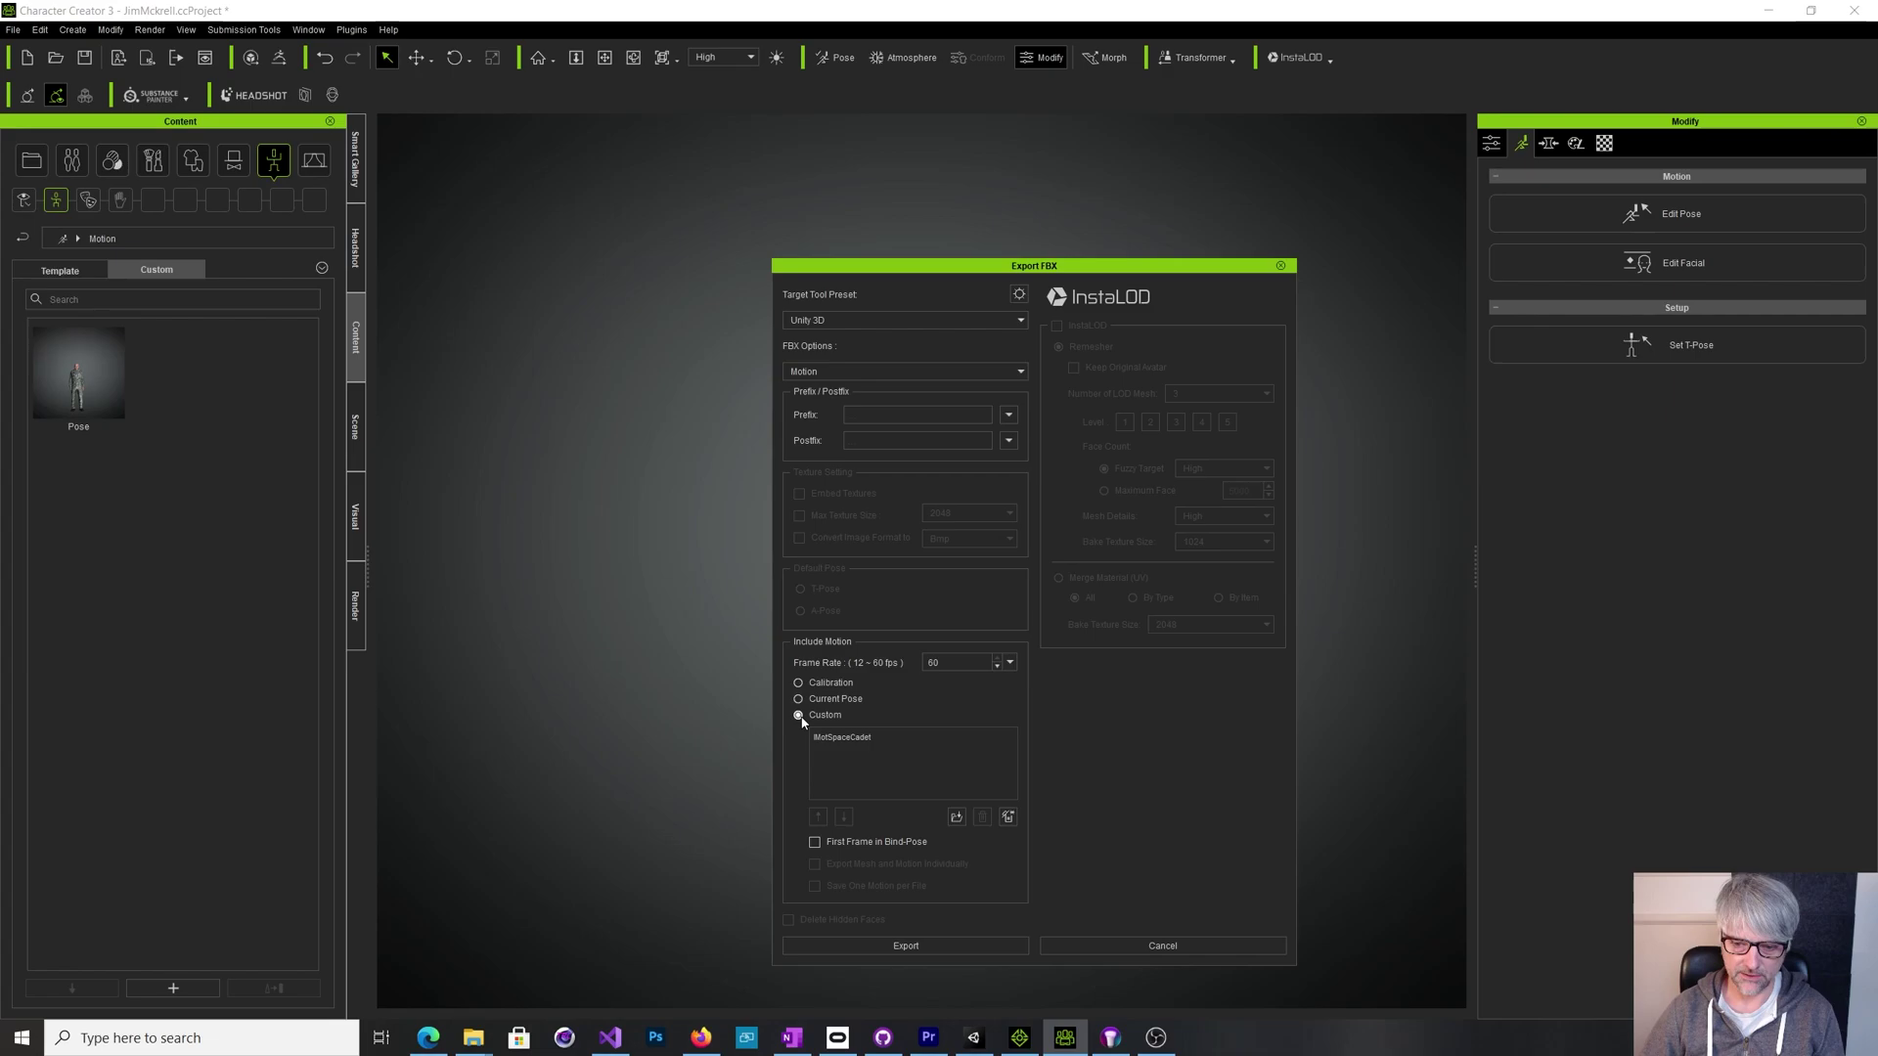
Step: Clear the custom motion list and load IMotSpaceCadet.iMotion as its only entry
{"action": "left_click", "coordinate": [955, 817]}
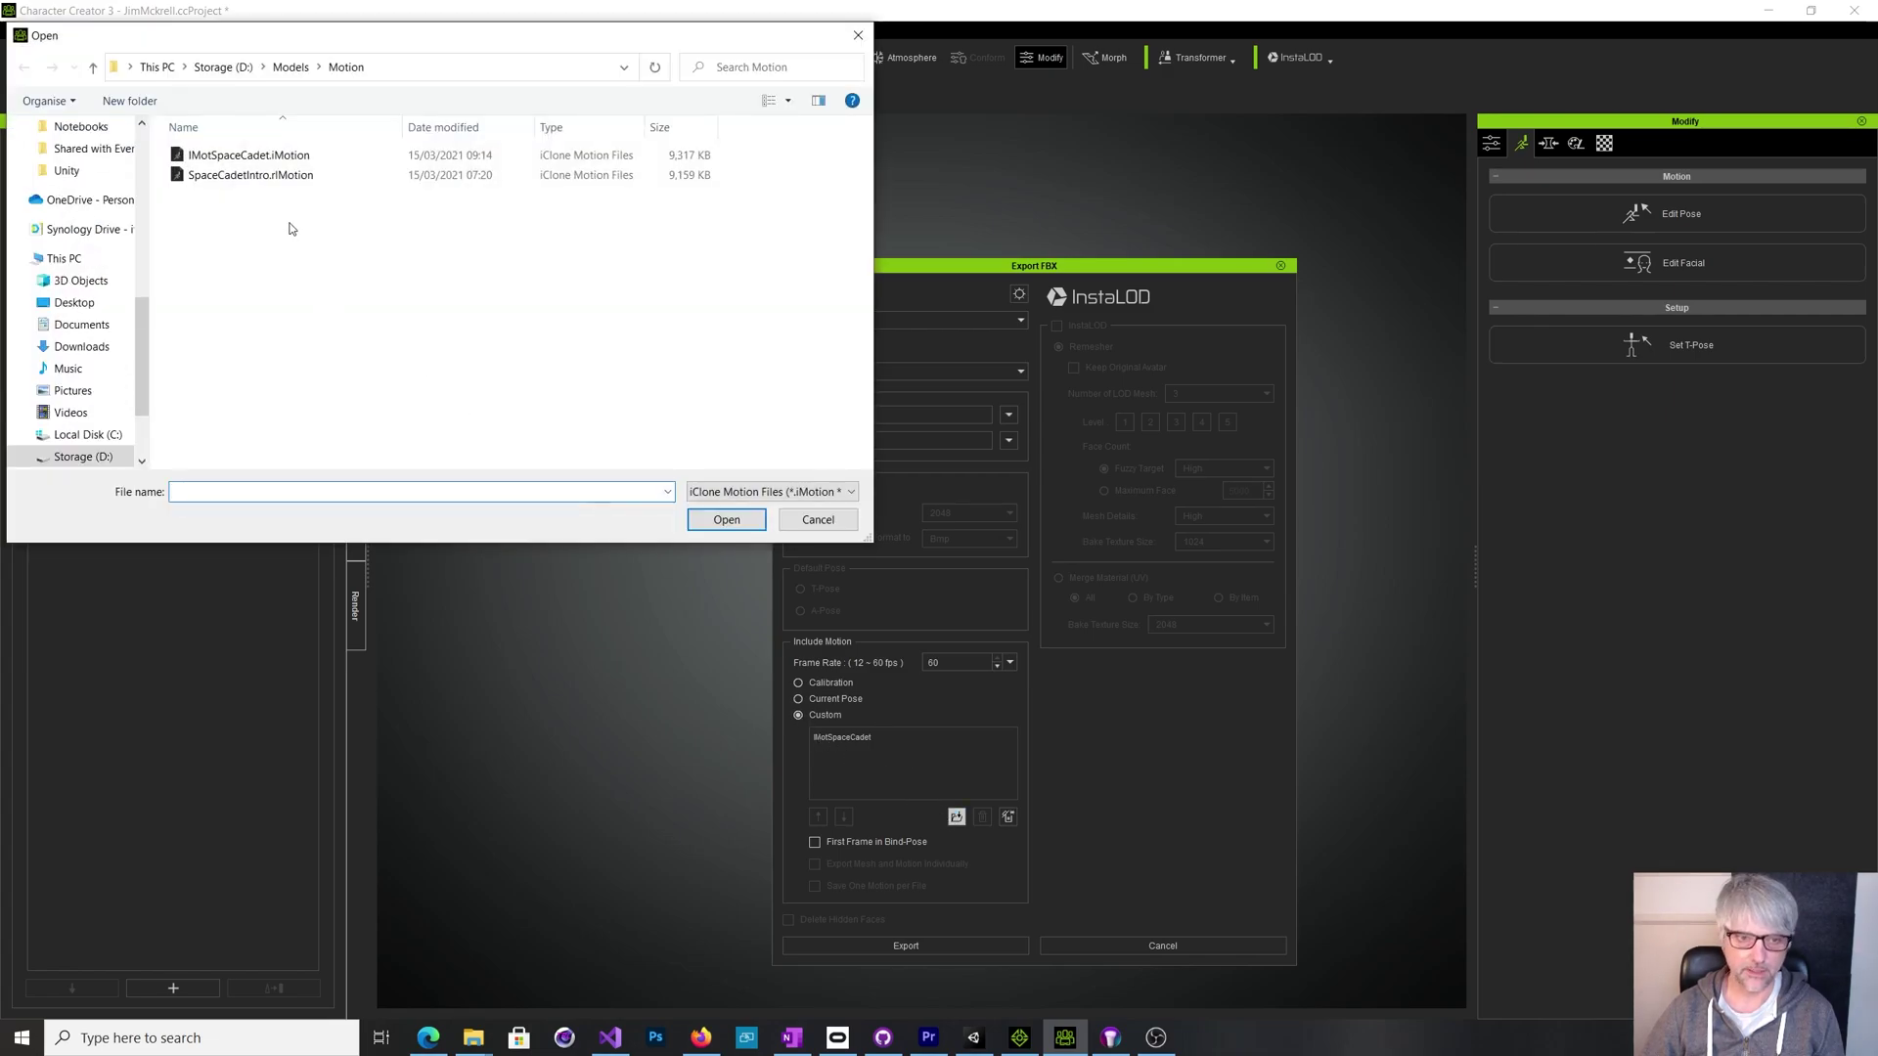
{"action": "double_click", "coordinate": [245, 157]}
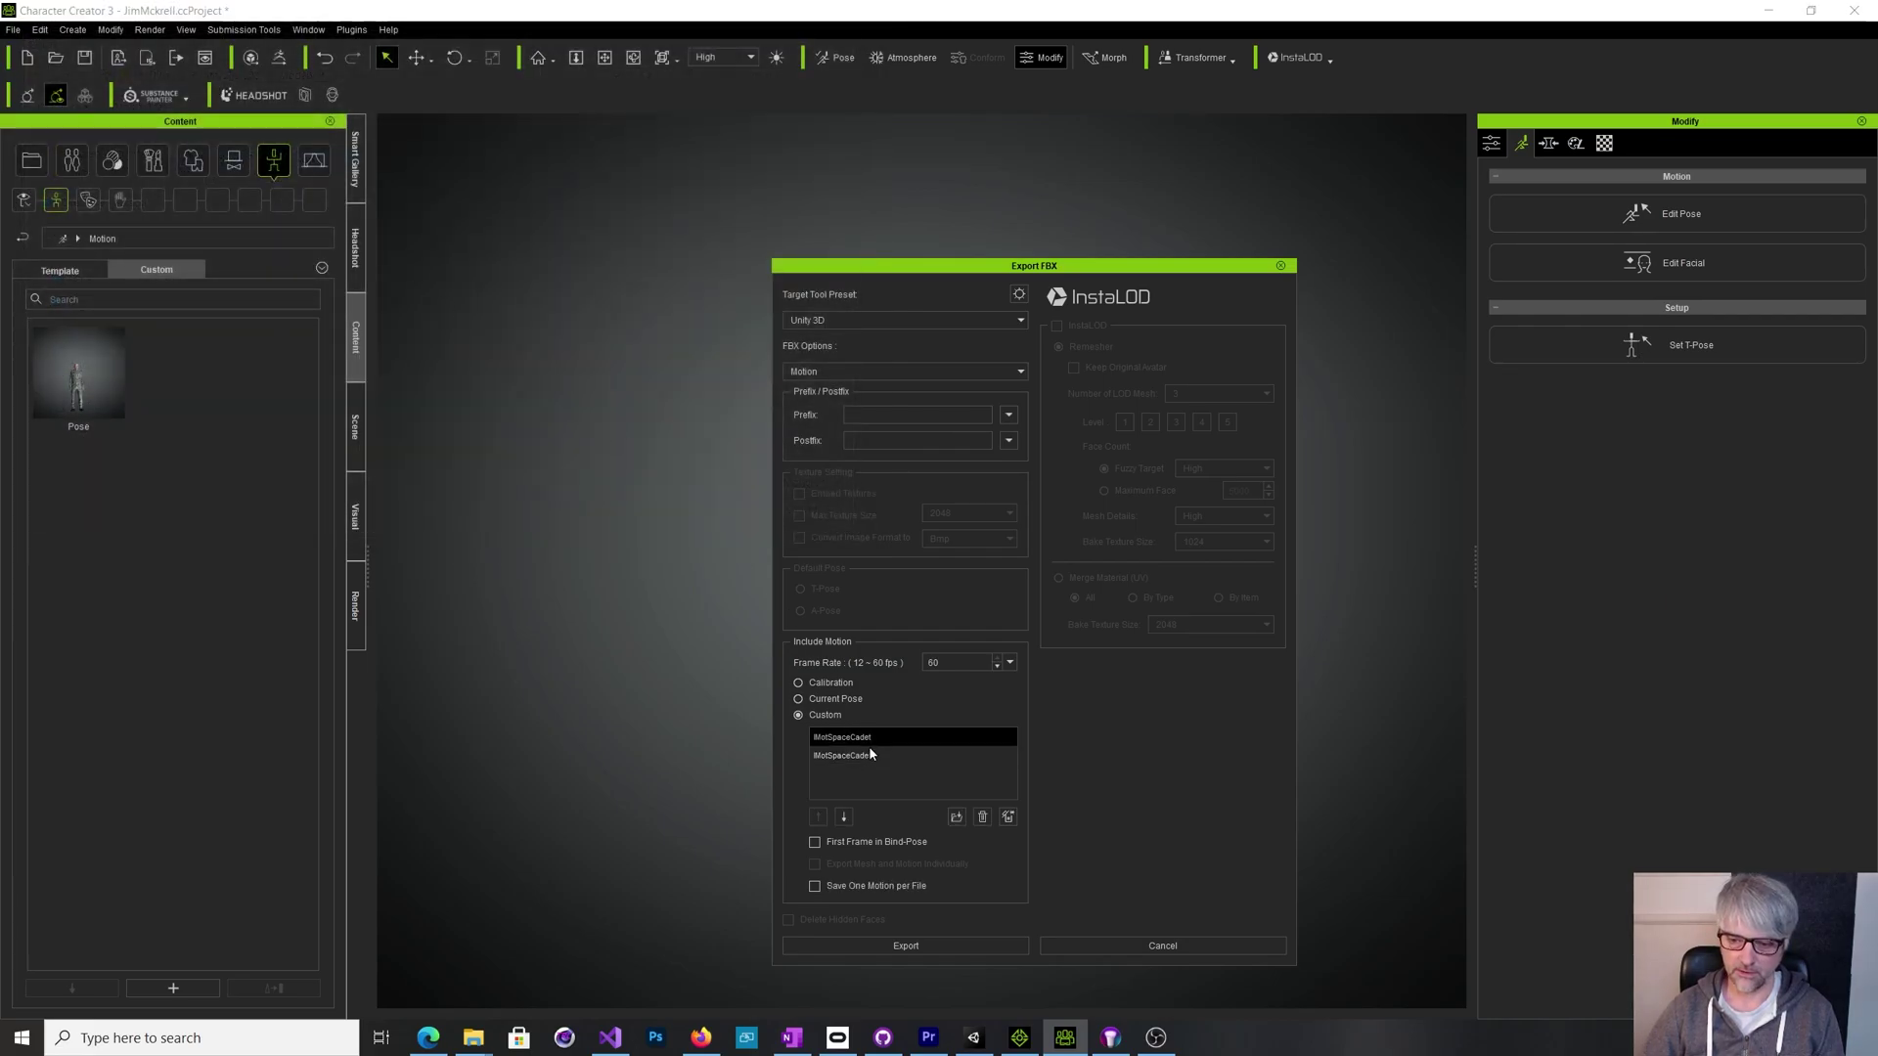
{"action": "left_click", "coordinate": [1005, 817]}
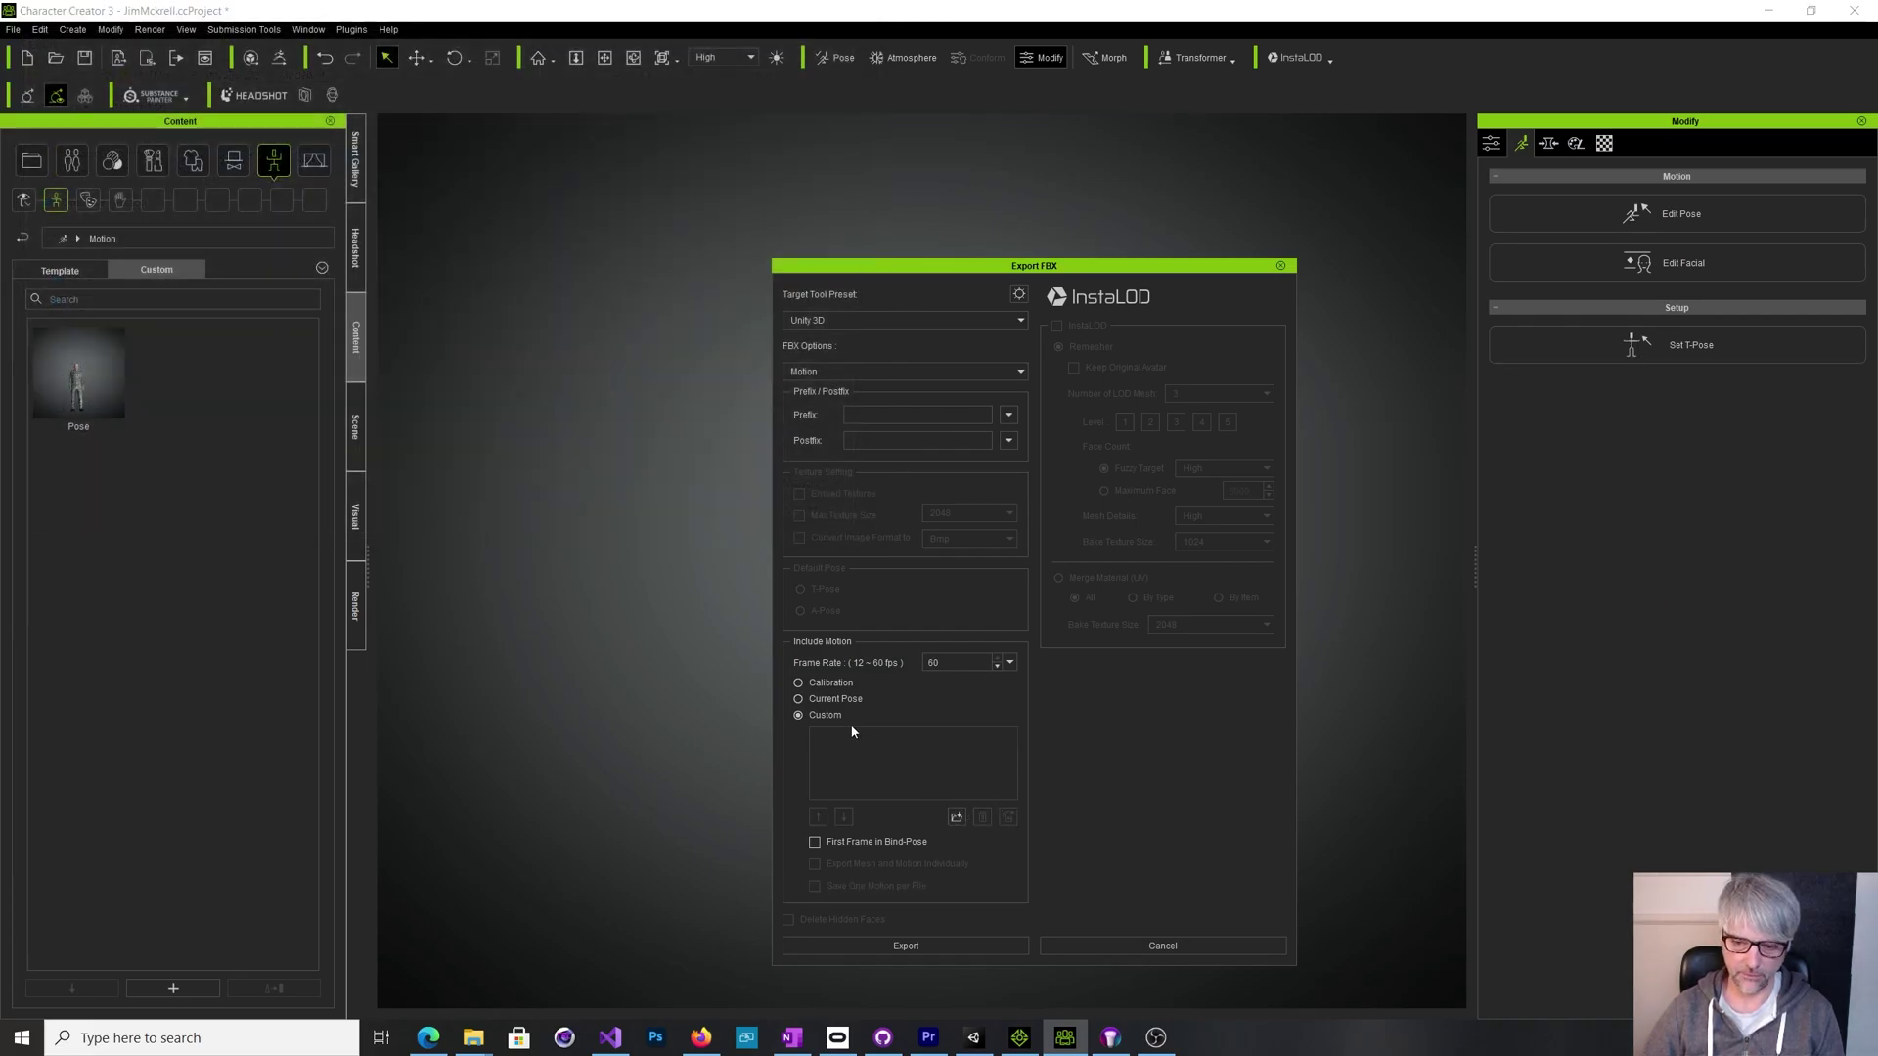
{"action": "left_click", "coordinate": [957, 817]}
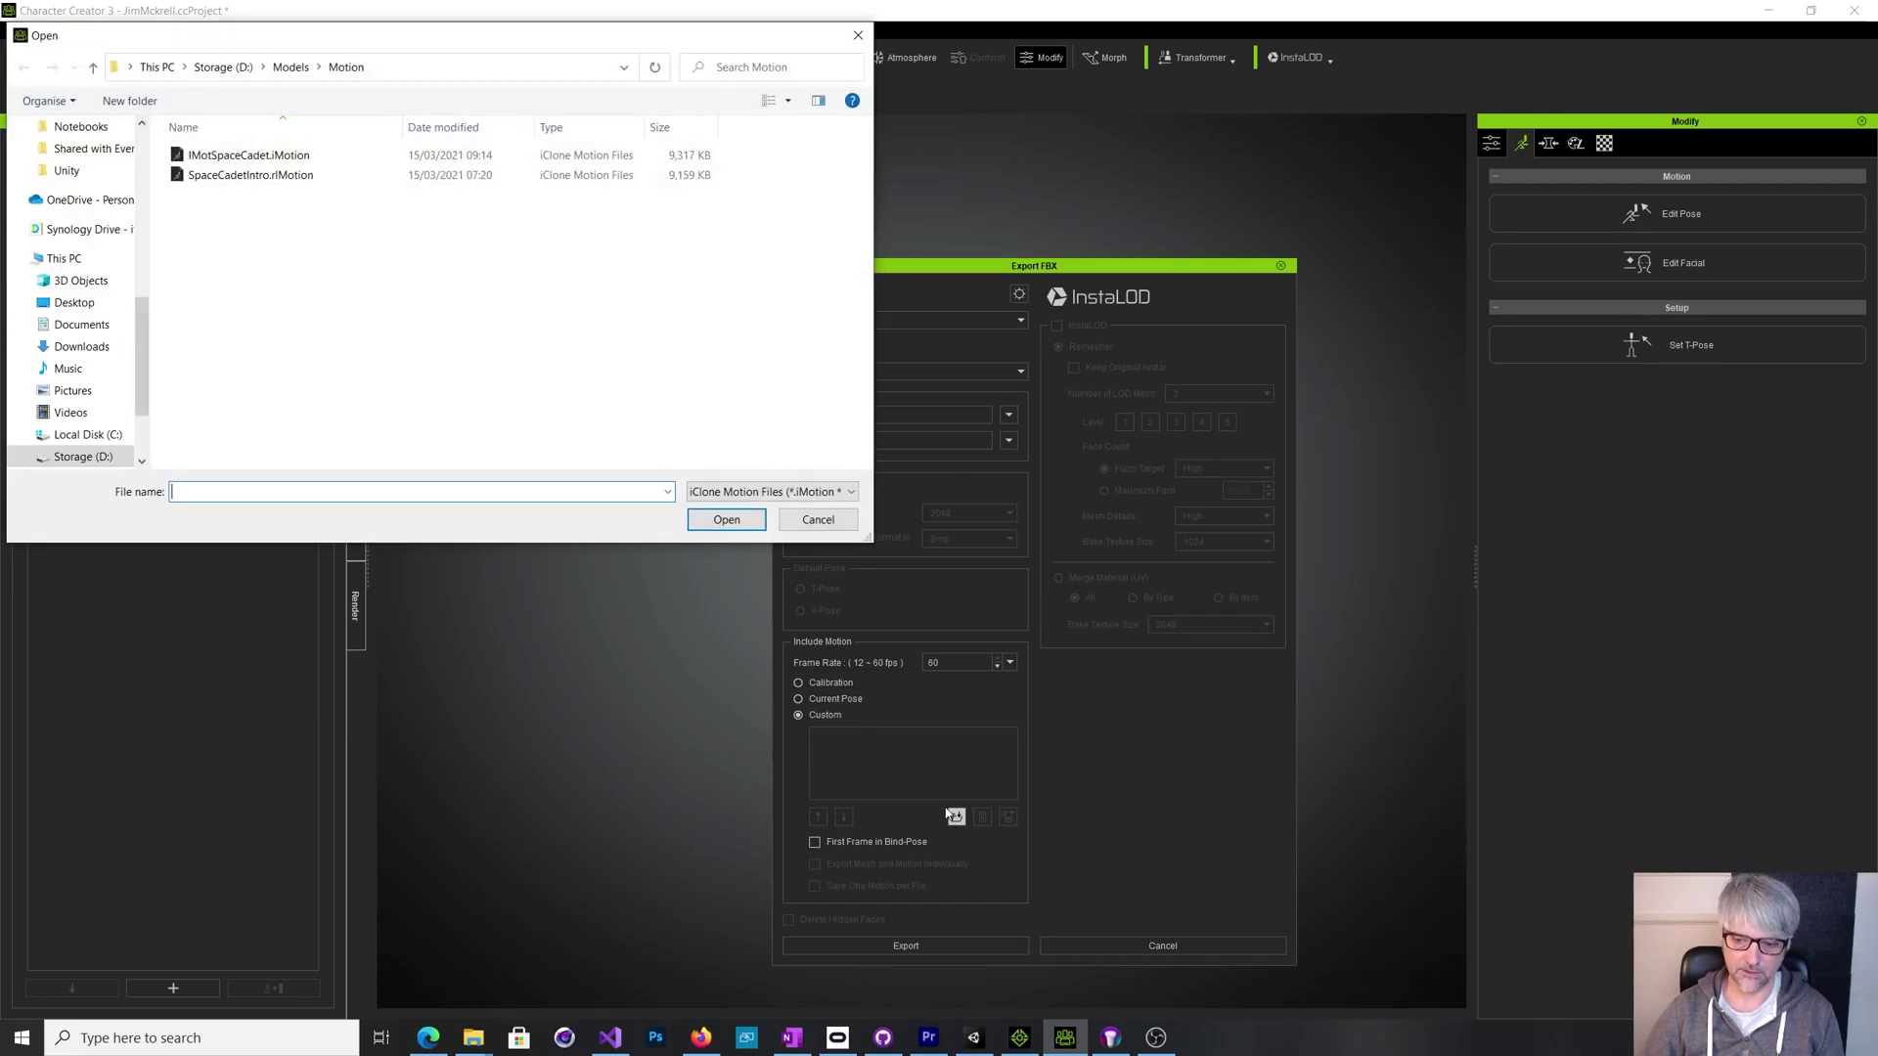
{"action": "double_click", "coordinate": [259, 159]}
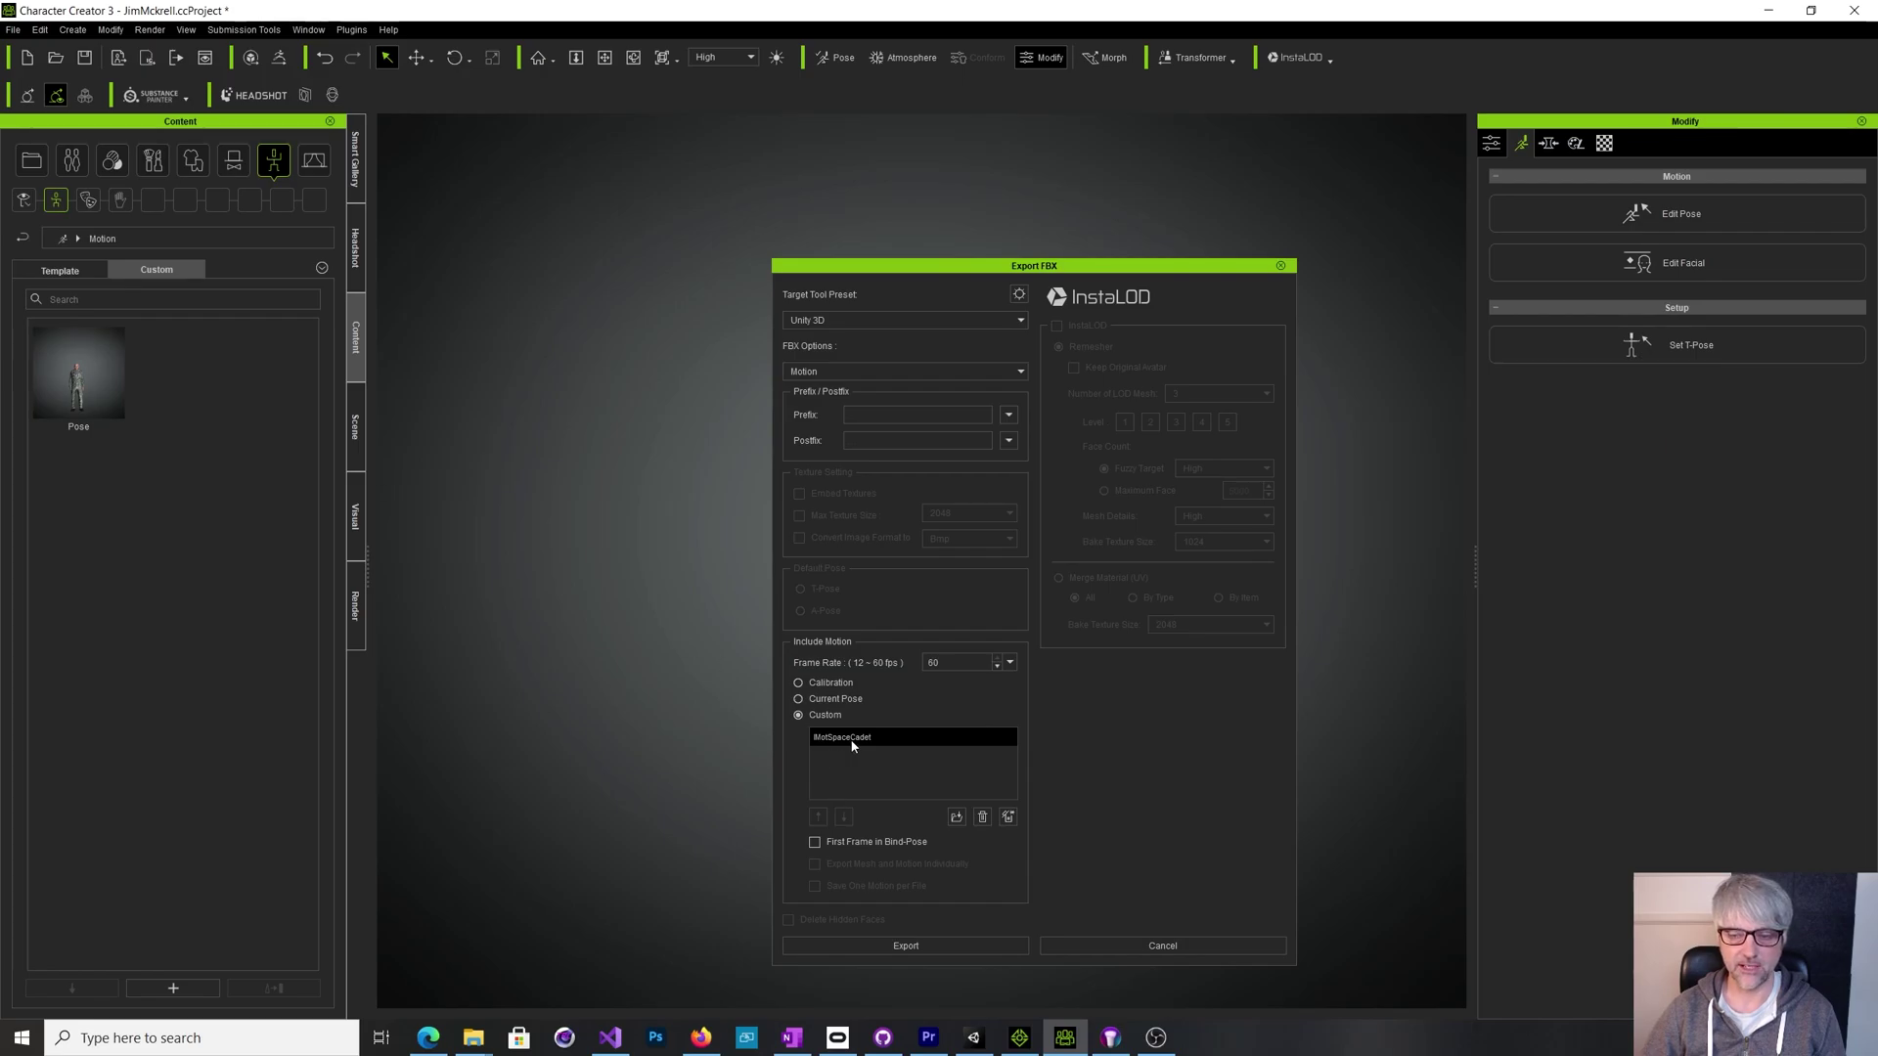
Step: Switch to Unity, view the Calibration clip of SpaceCadetMotionExport2_Motion and play the IMotSpaceCadet clip of SpaceCadetMotion2 in the preview
{"action": "left_click", "coordinate": [974, 1036]}
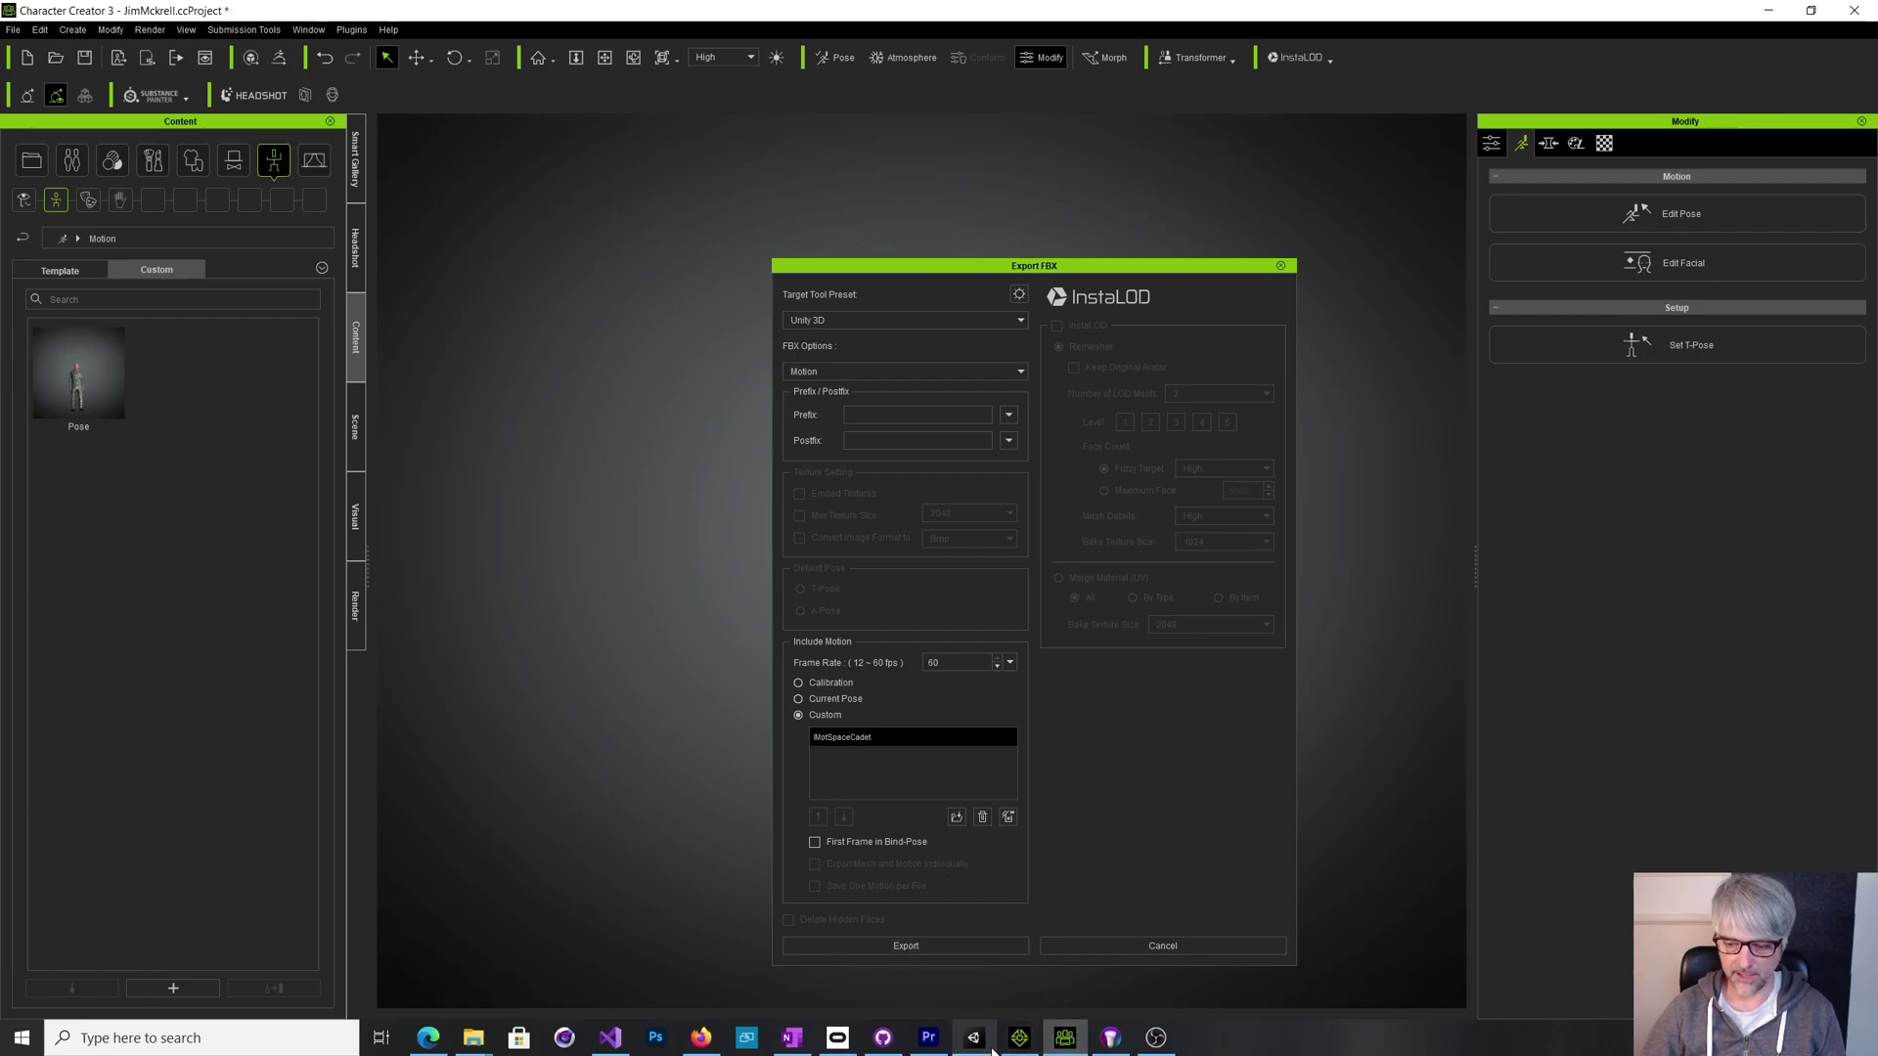
{"action": "scroll", "coordinate": [1049, 788], "scroll_direction": "down", "scroll_amount": 3}
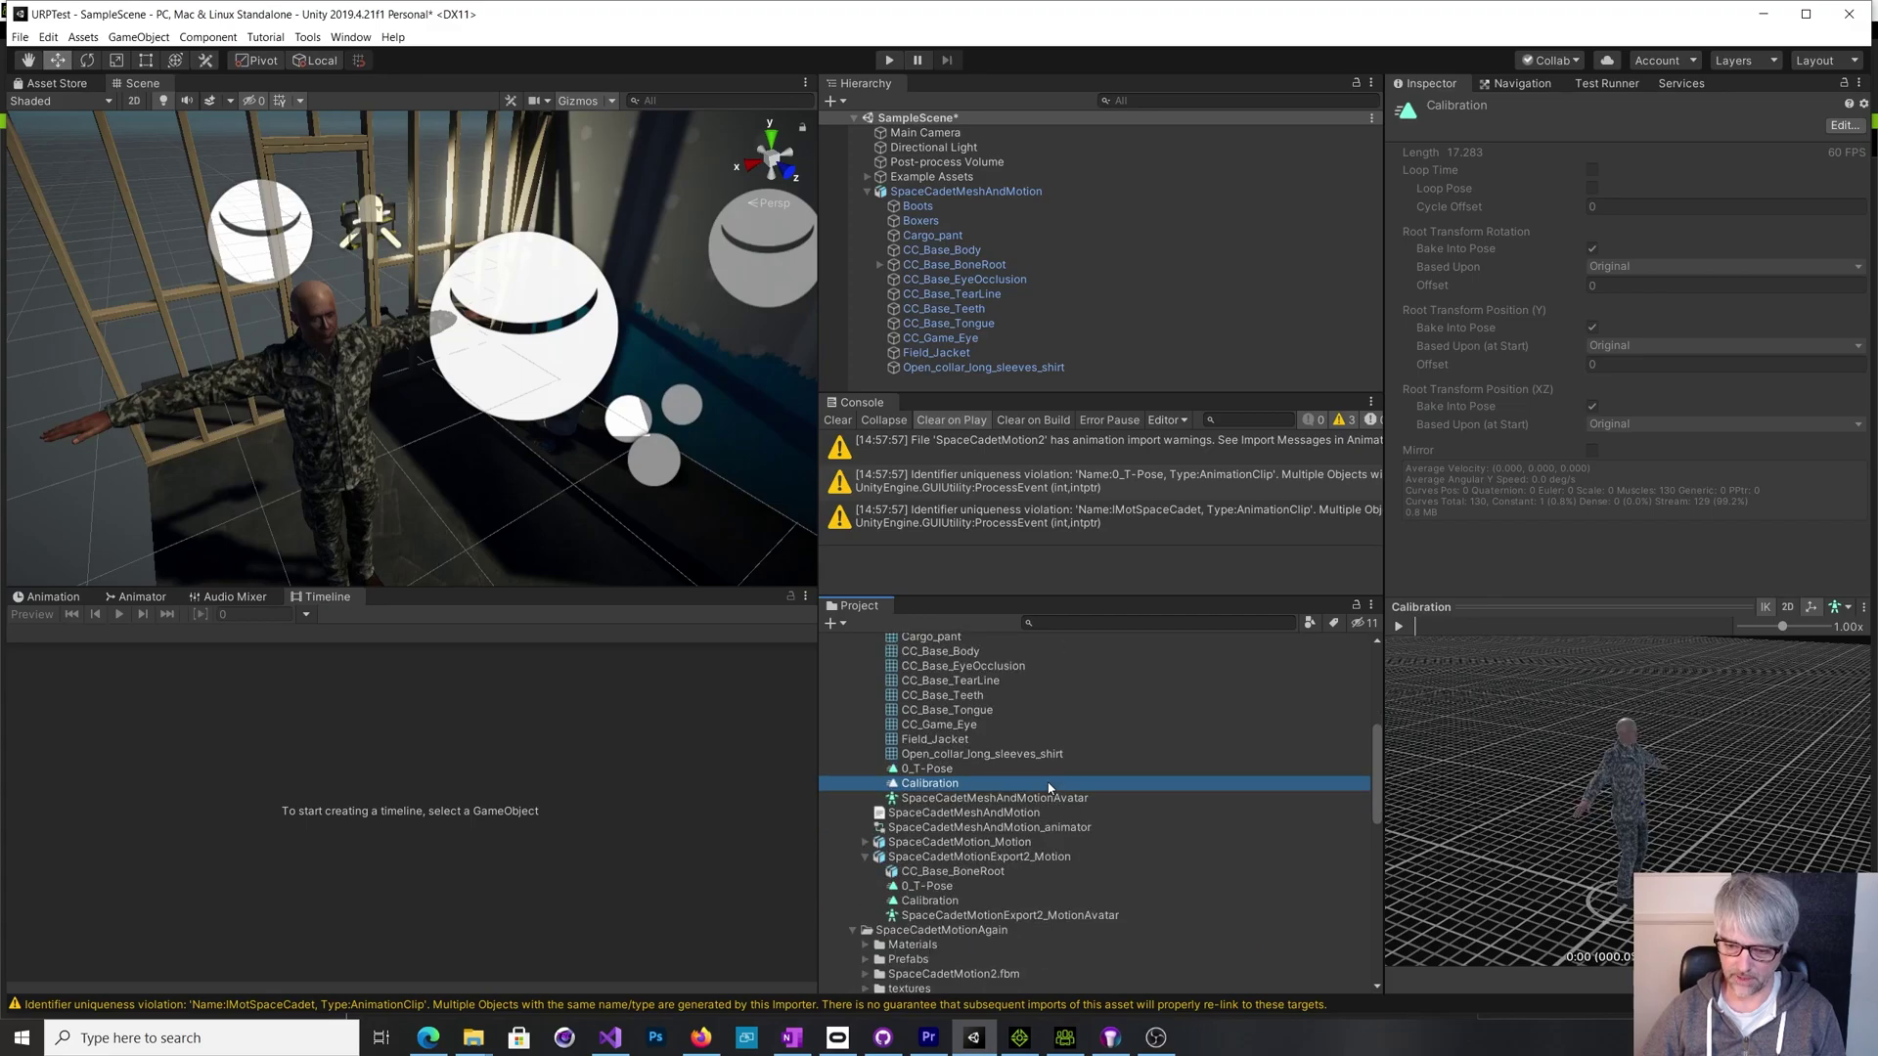
{"action": "left_click", "coordinate": [954, 917]}
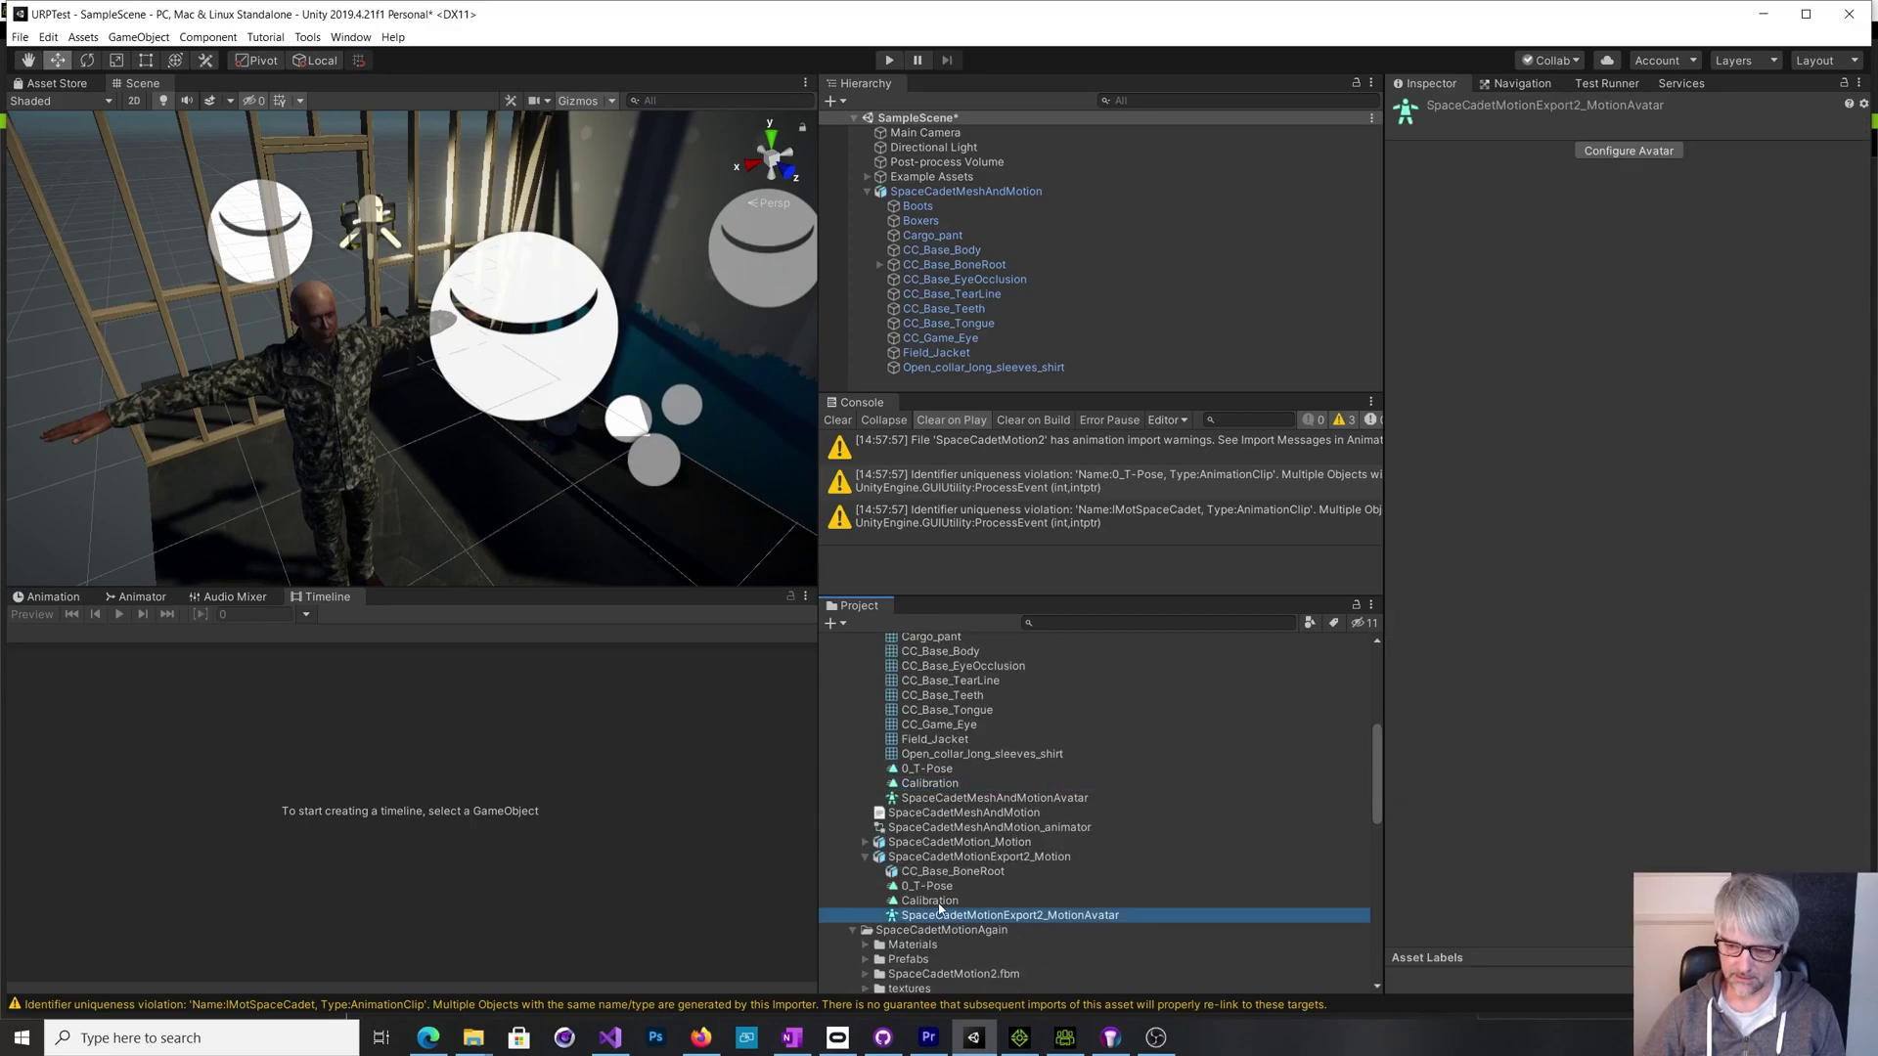
{"action": "left_click", "coordinate": [934, 901]}
{"action": "scroll", "coordinate": [981, 894], "scroll_direction": "down", "scroll_amount": 3}
{"action": "scroll", "coordinate": [983, 890], "scroll_direction": "down", "scroll_amount": 12}
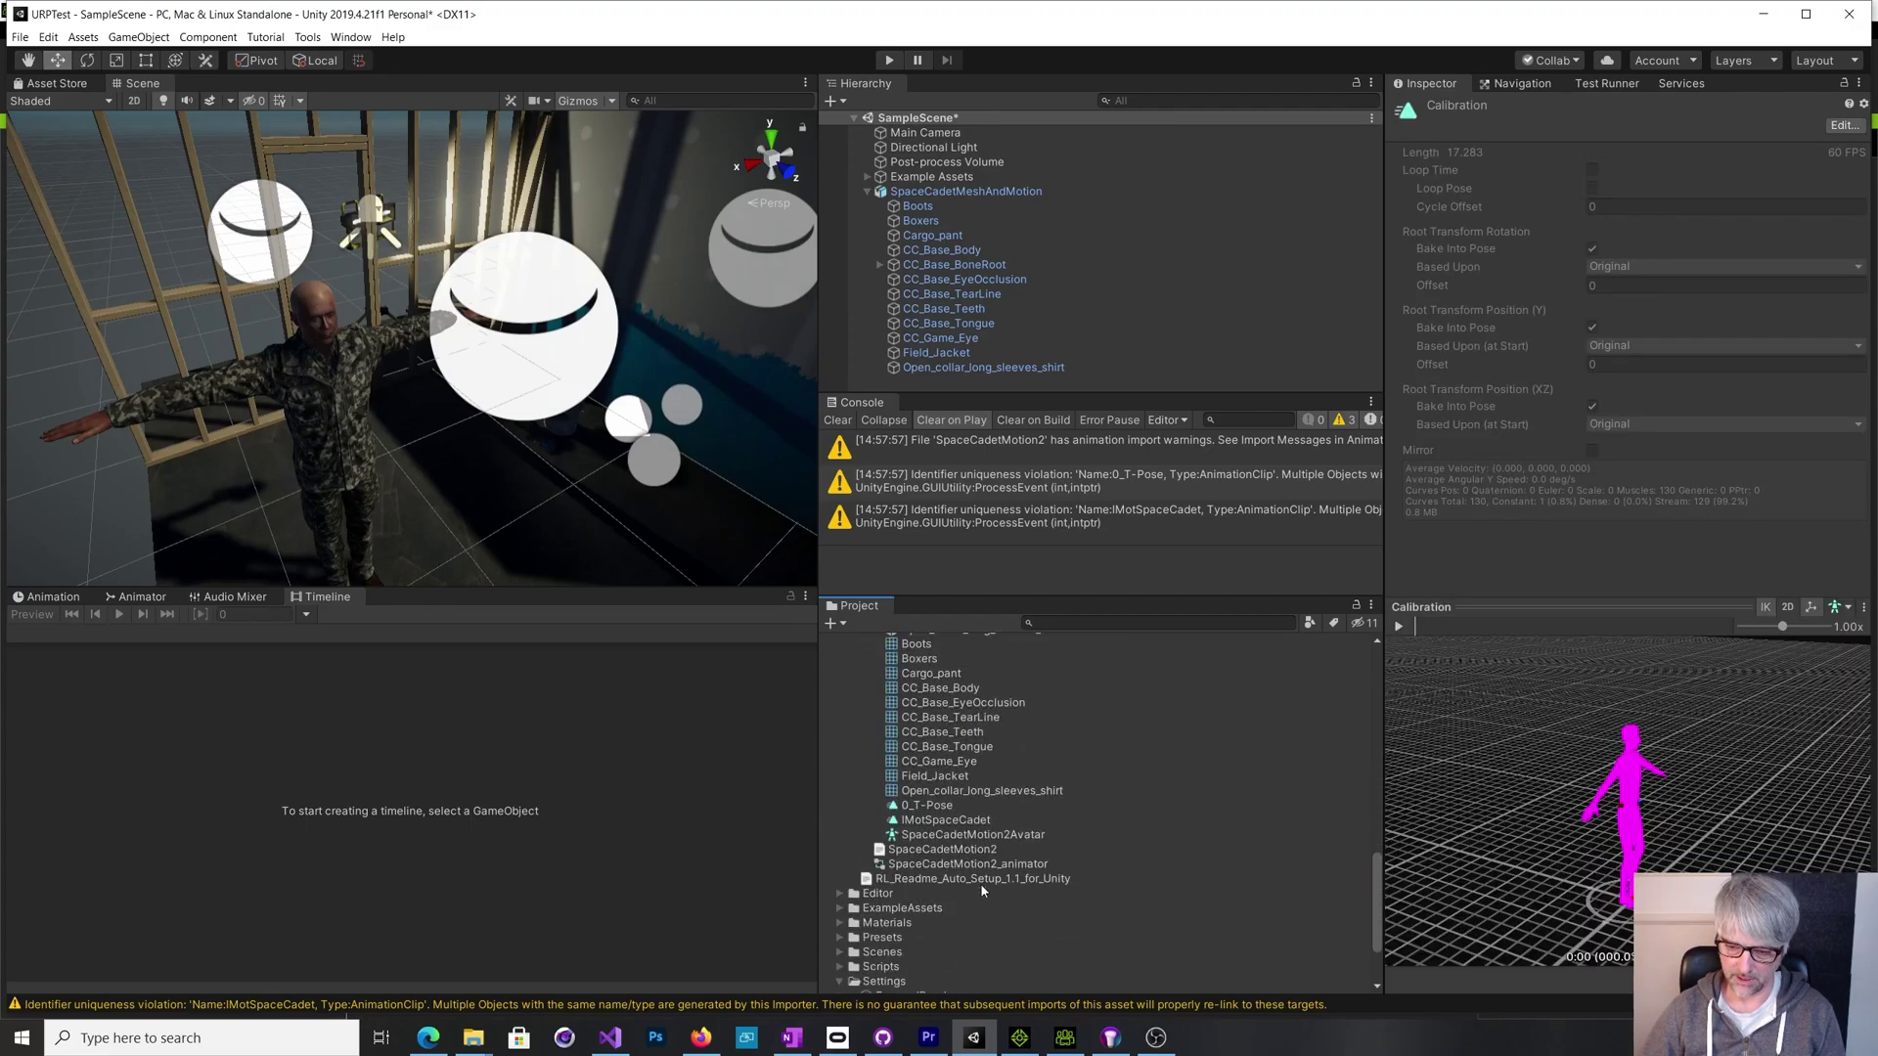
{"action": "left_click", "coordinate": [961, 824]}
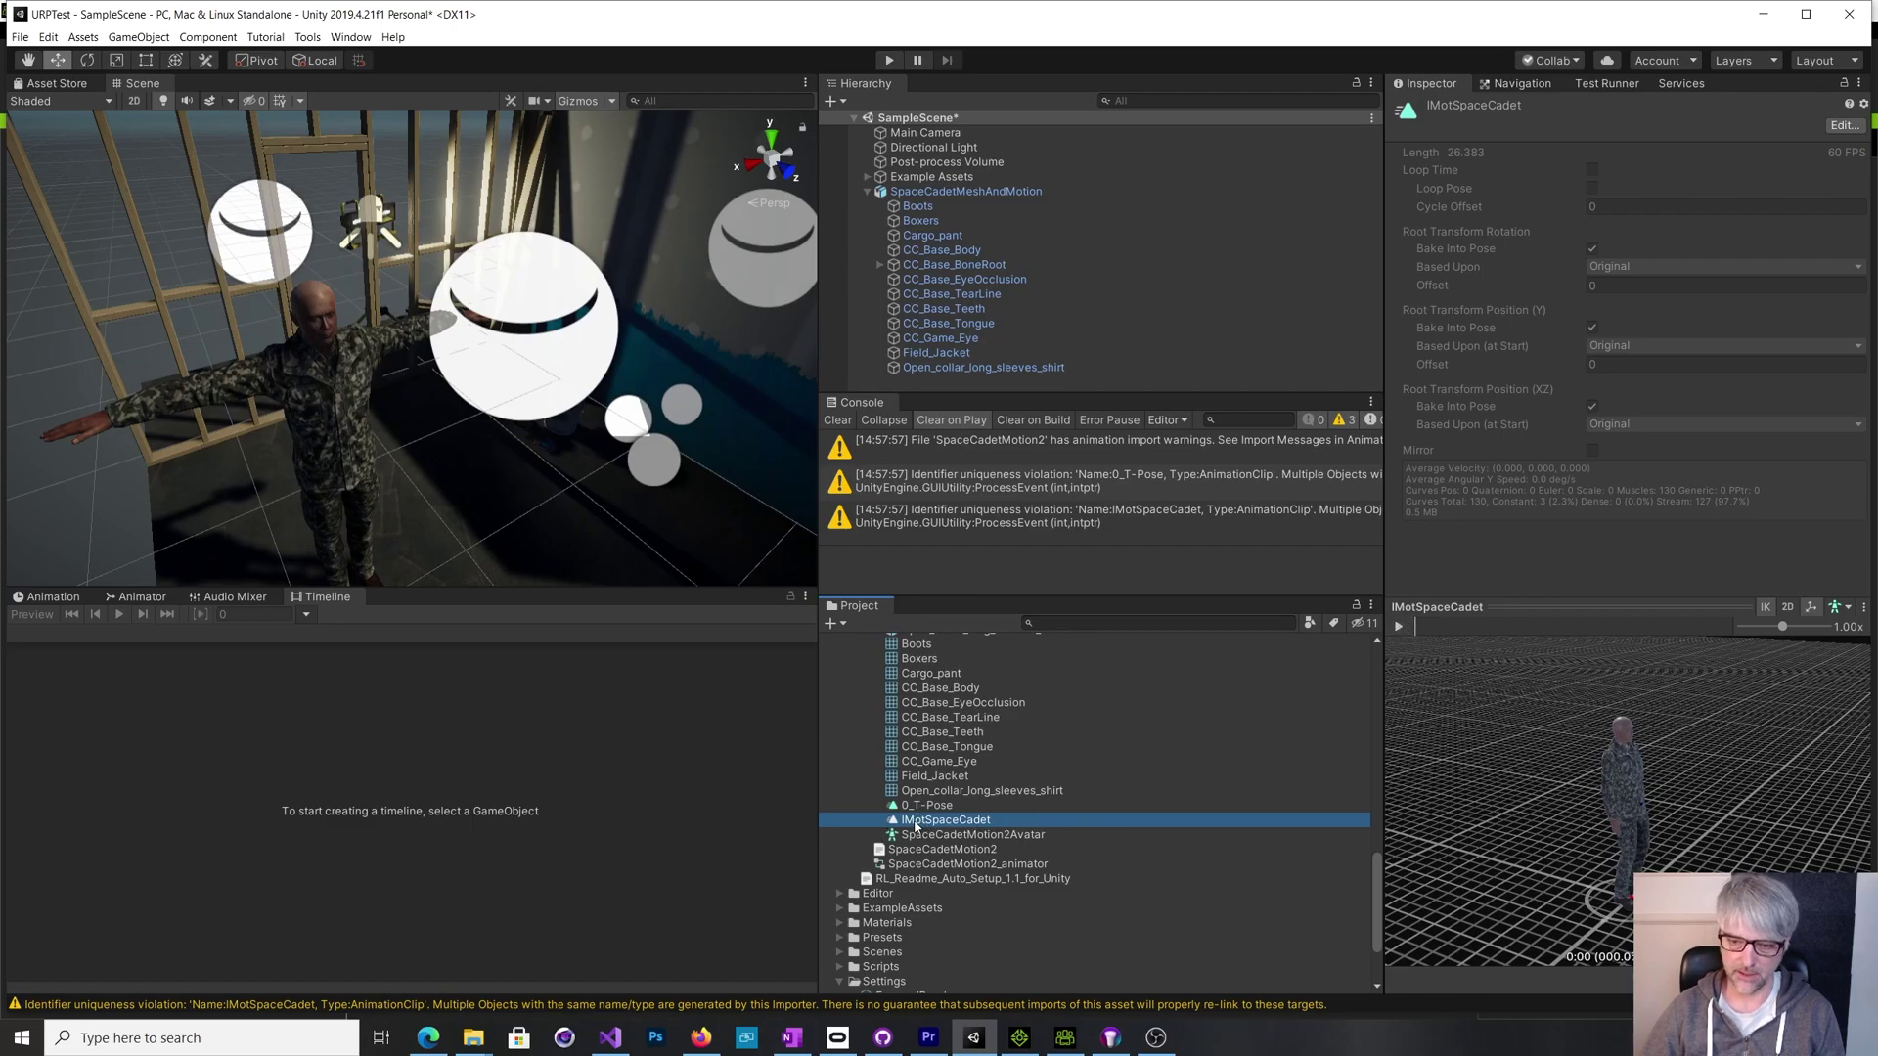
{"action": "left_click", "coordinate": [1399, 626]}
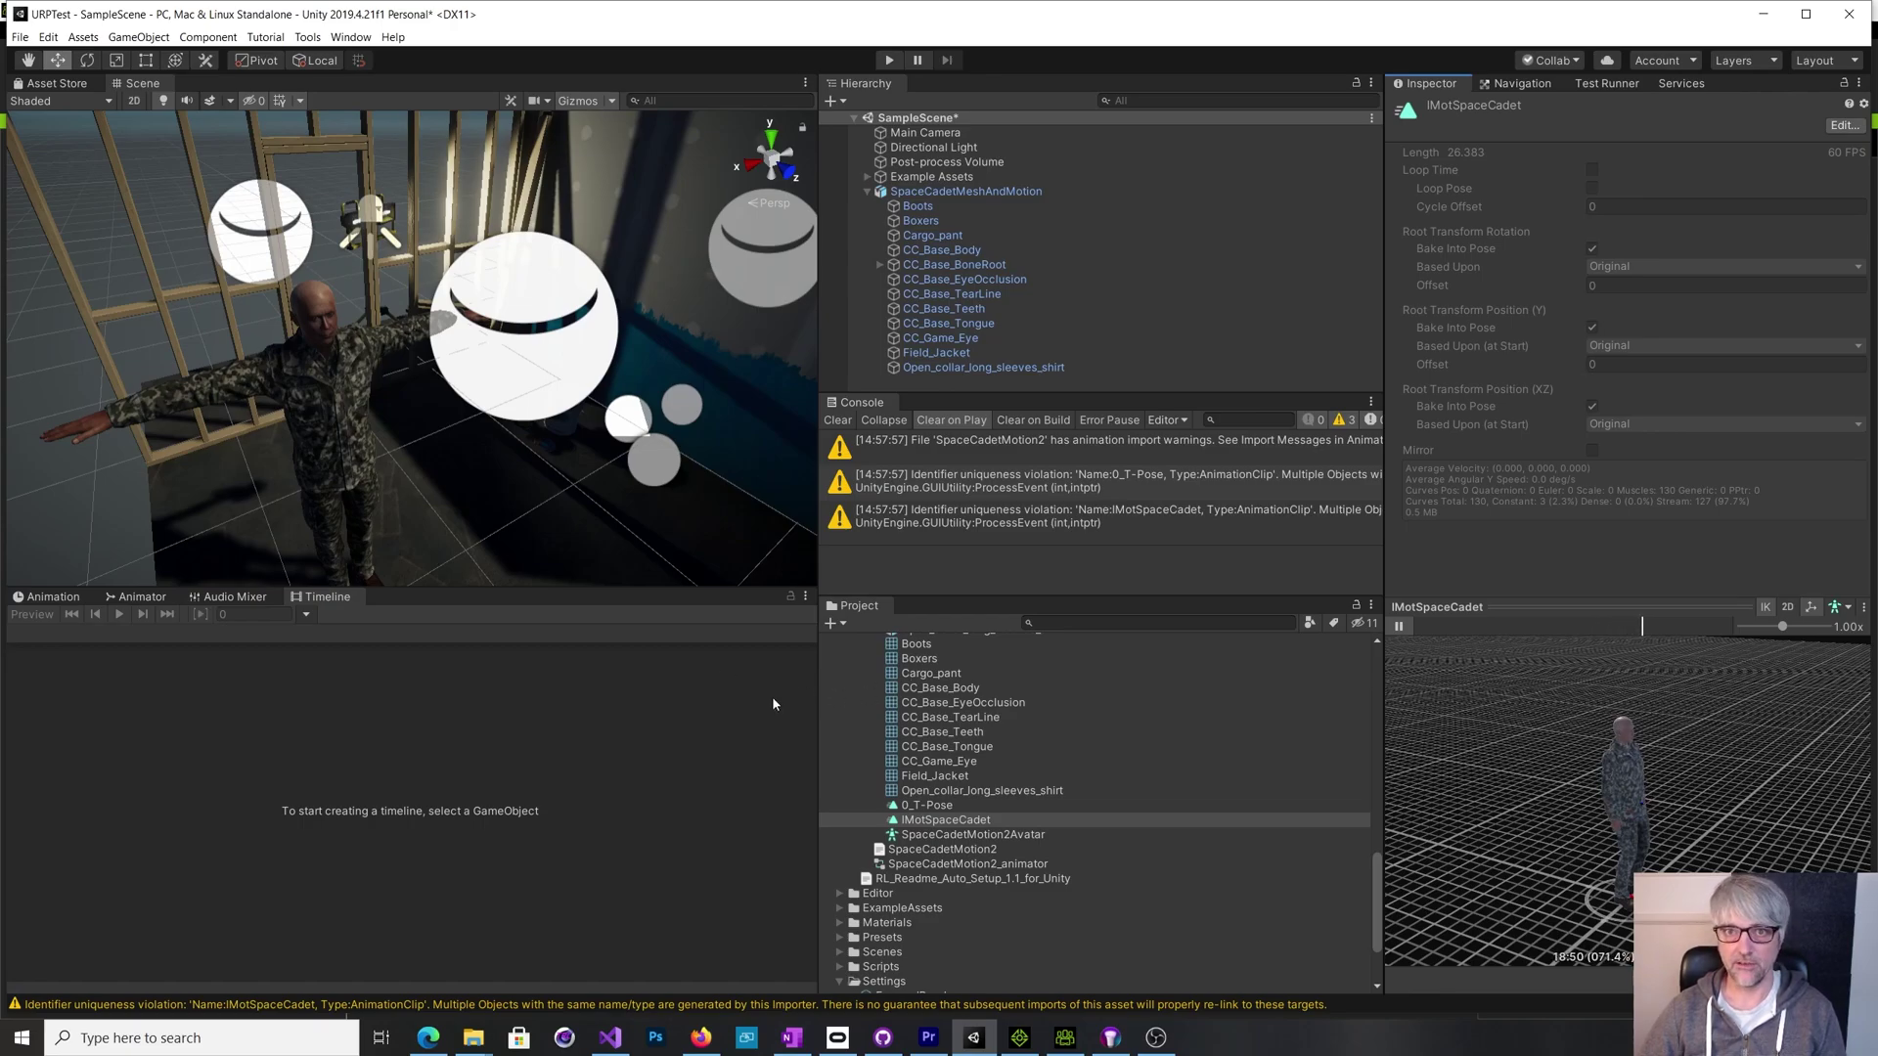
Step: Switch back to Character Creator's FBX export options
{"action": "left_click", "coordinate": [1065, 1037]}
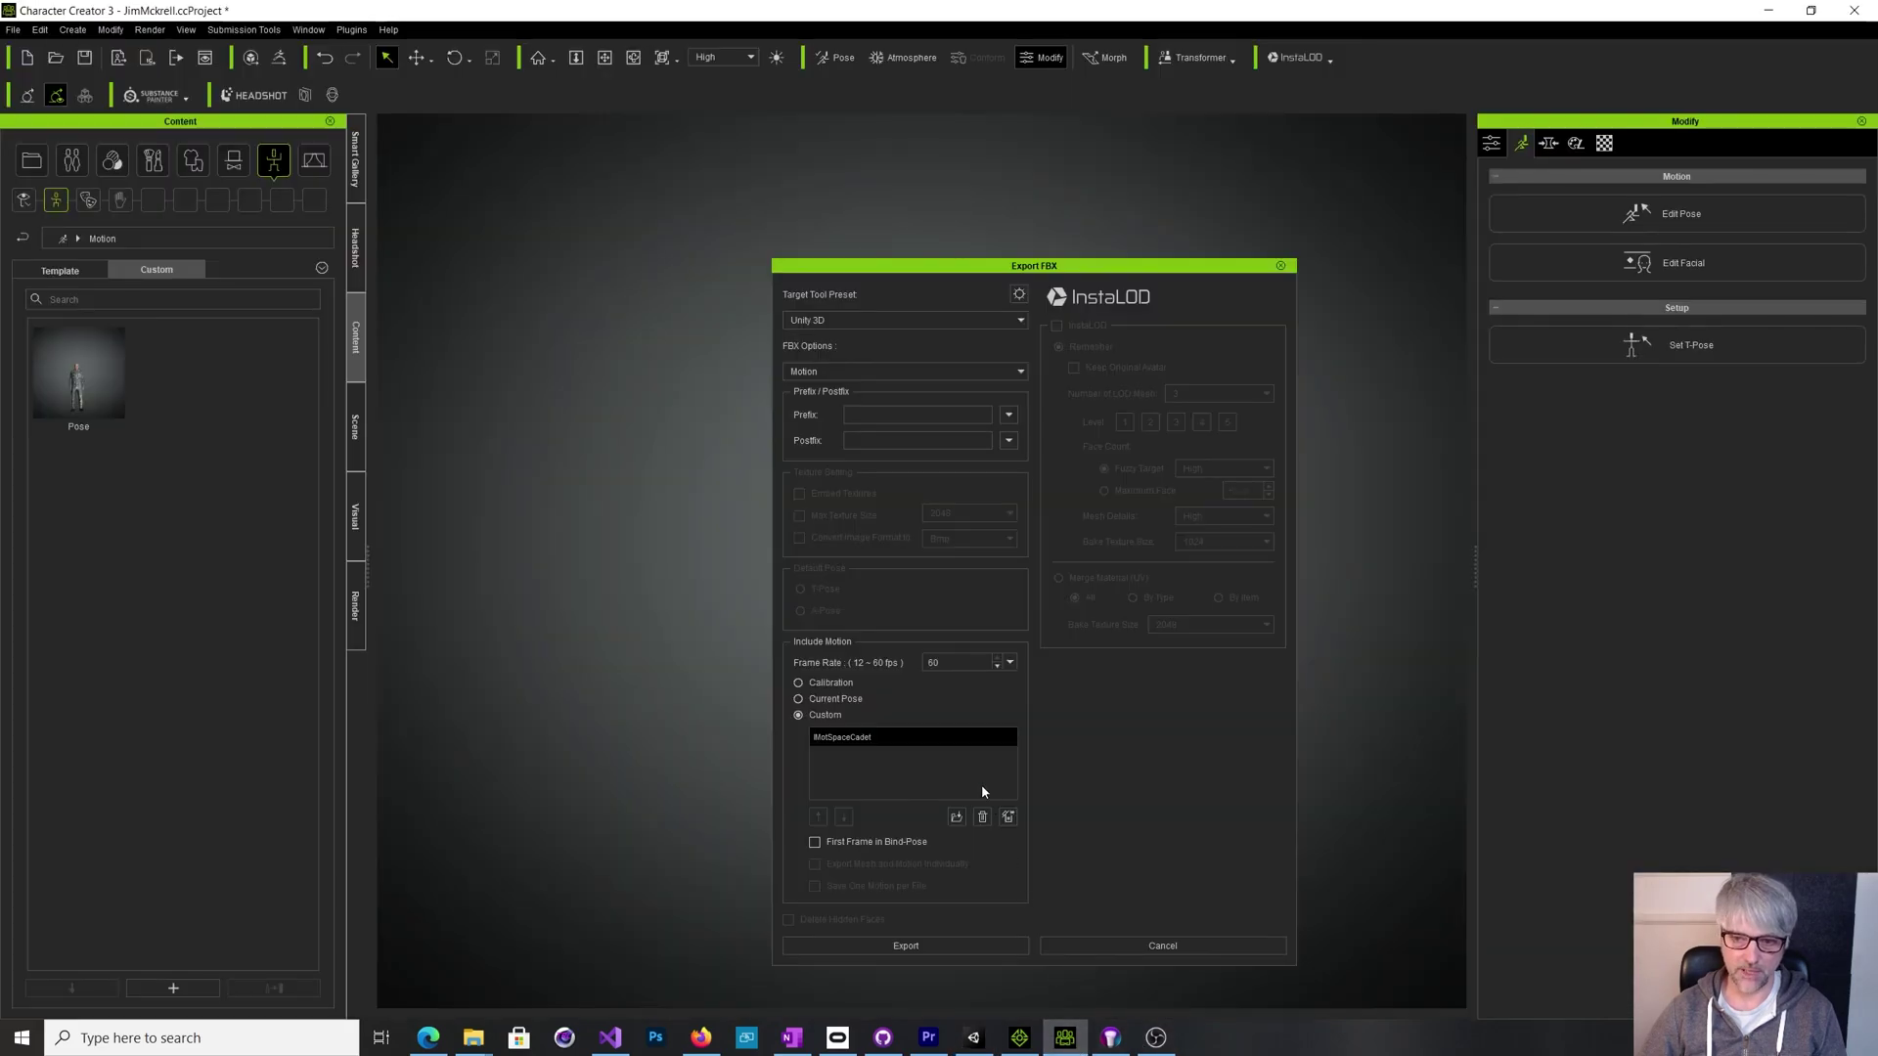